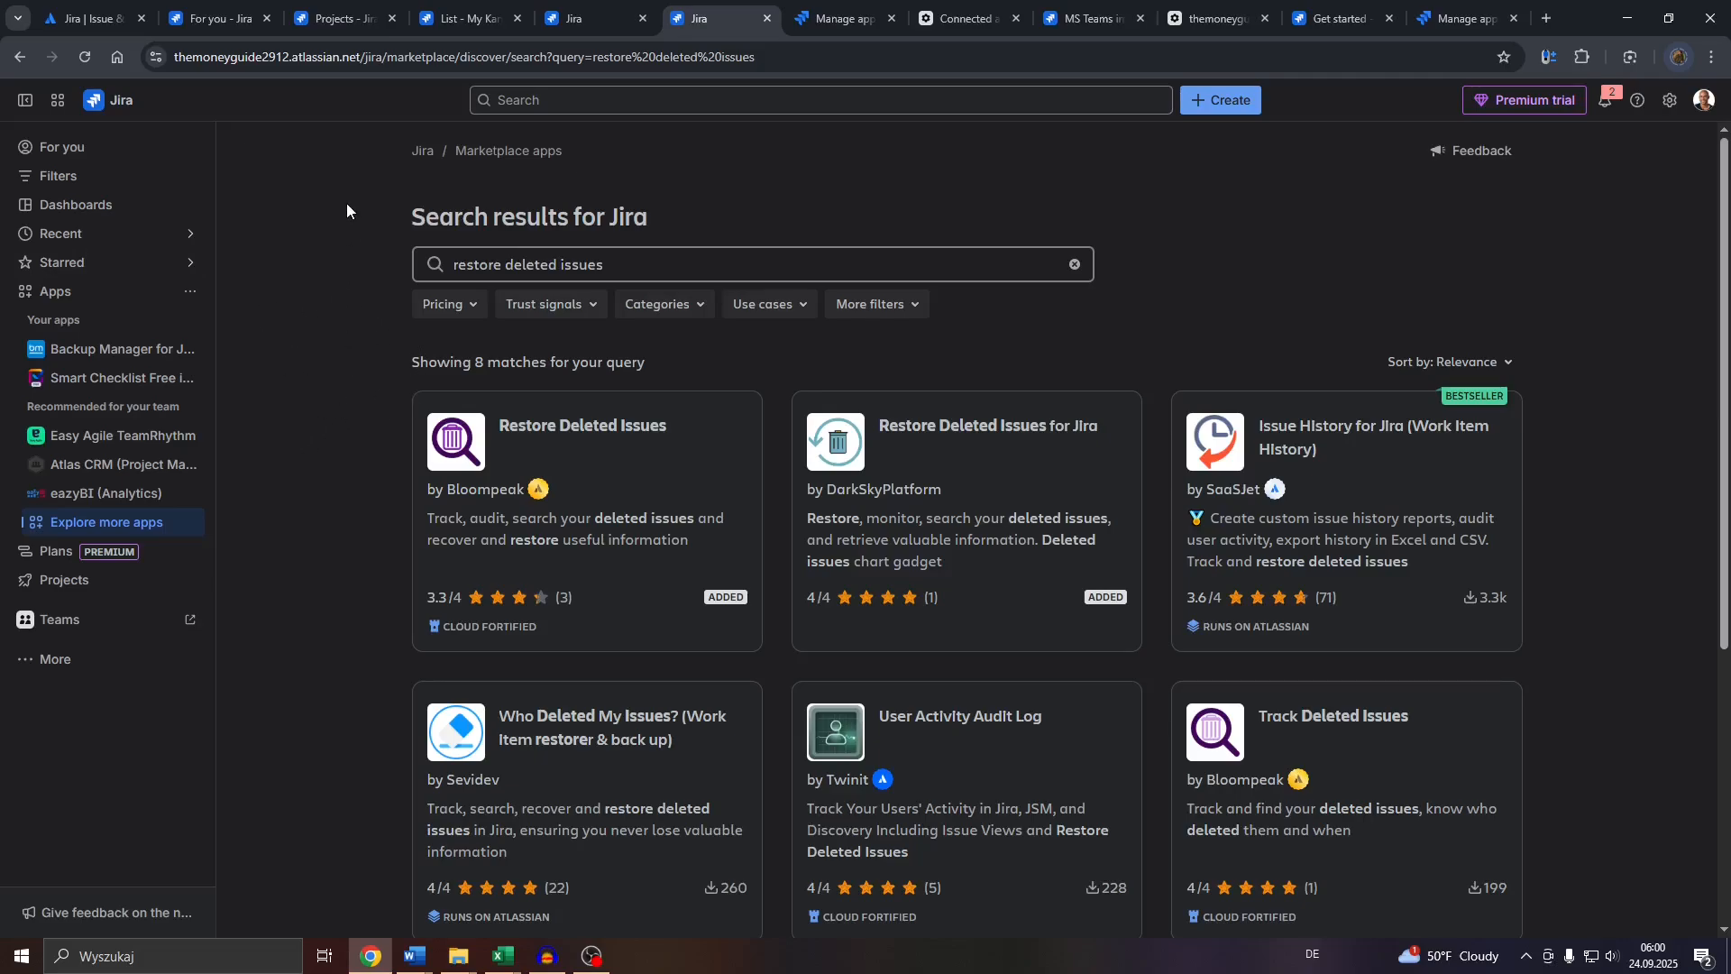
View the sign-up options on the Jira product page and the list of sites on the For you page.
click(97, 18)
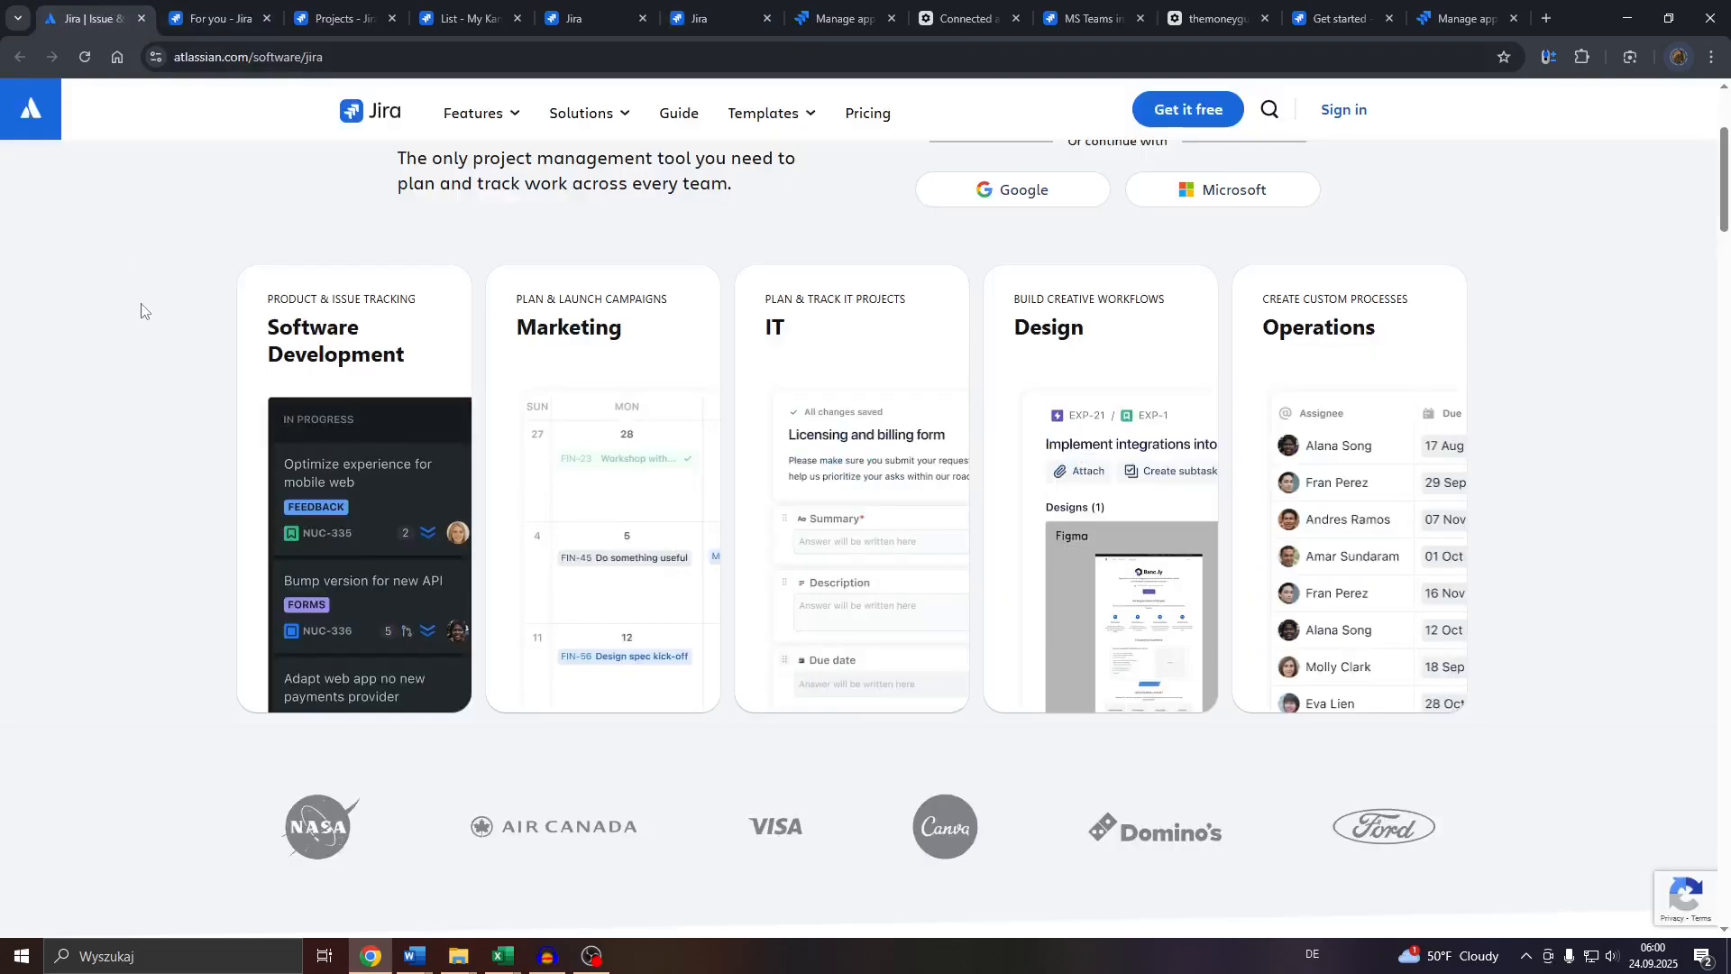
scroll(113, 364, up, 3)
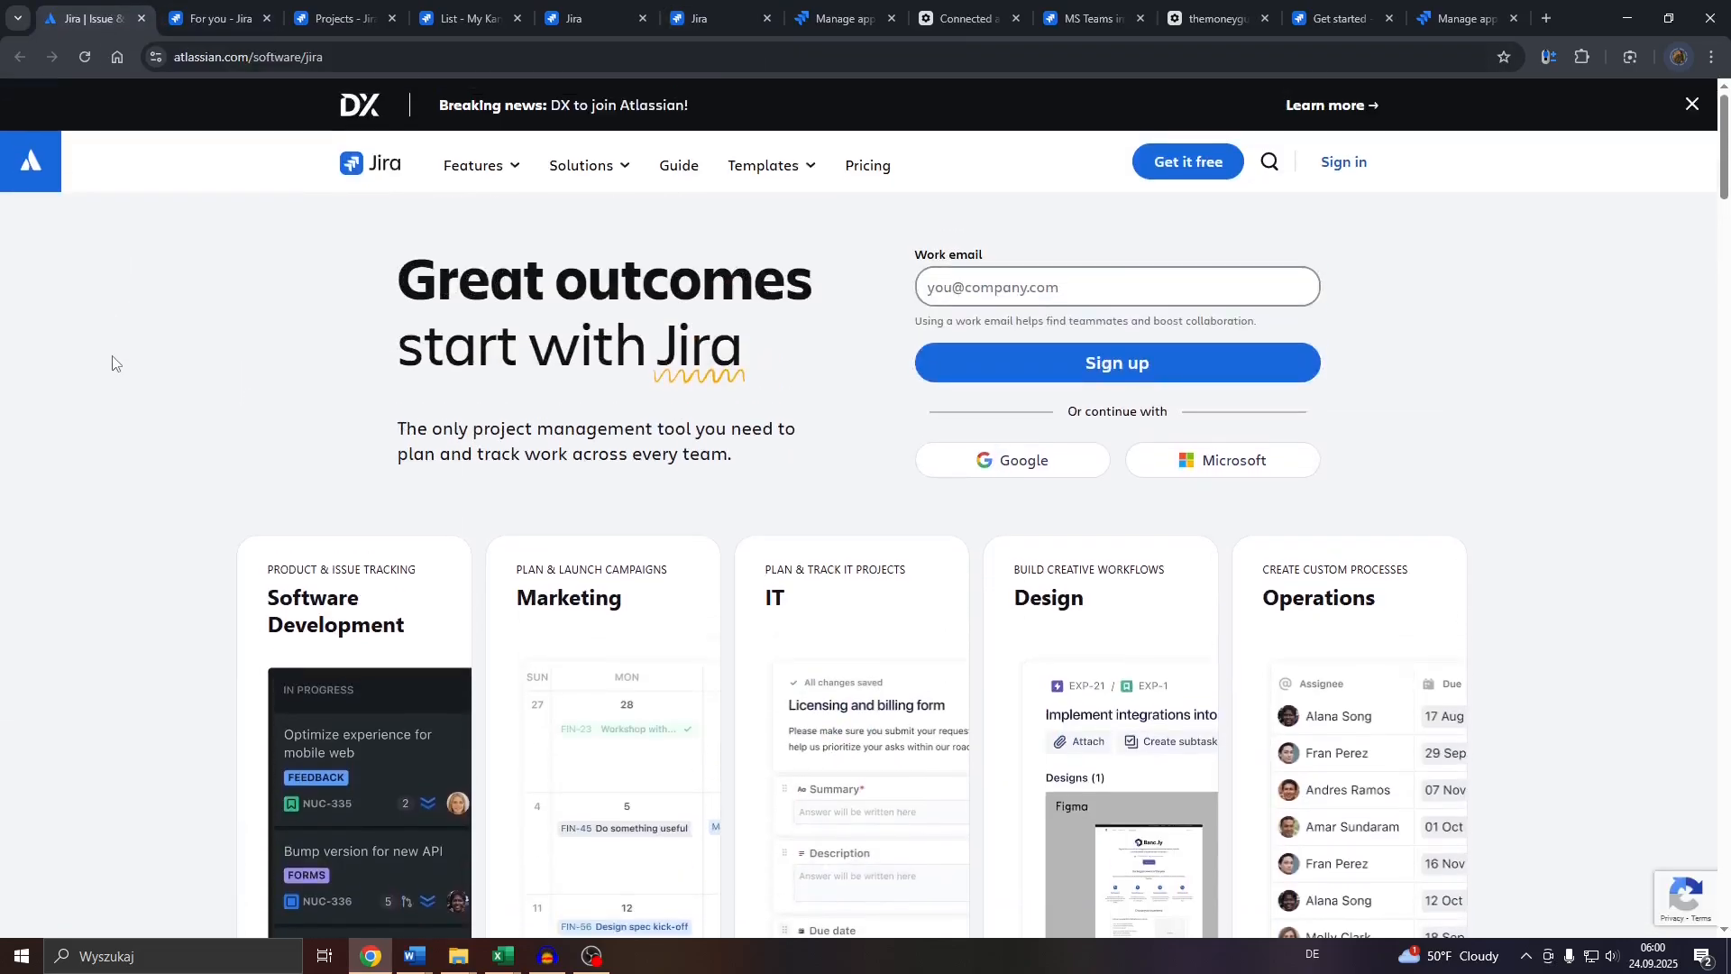
click(208, 60)
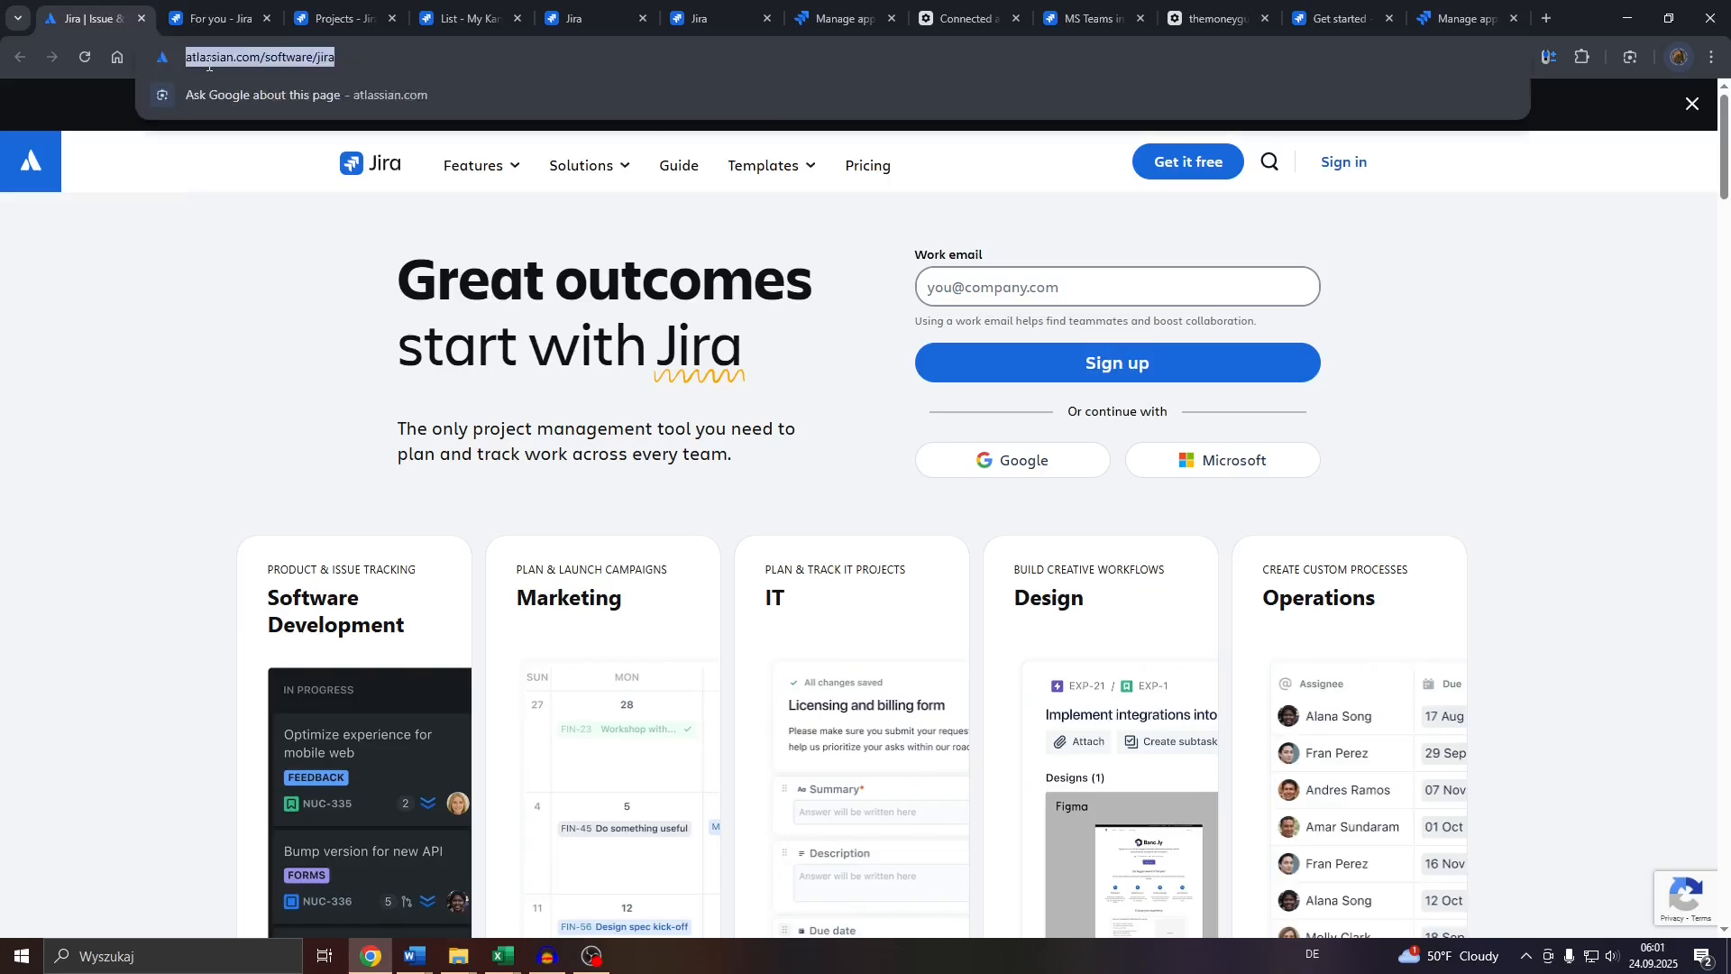
click(151, 231)
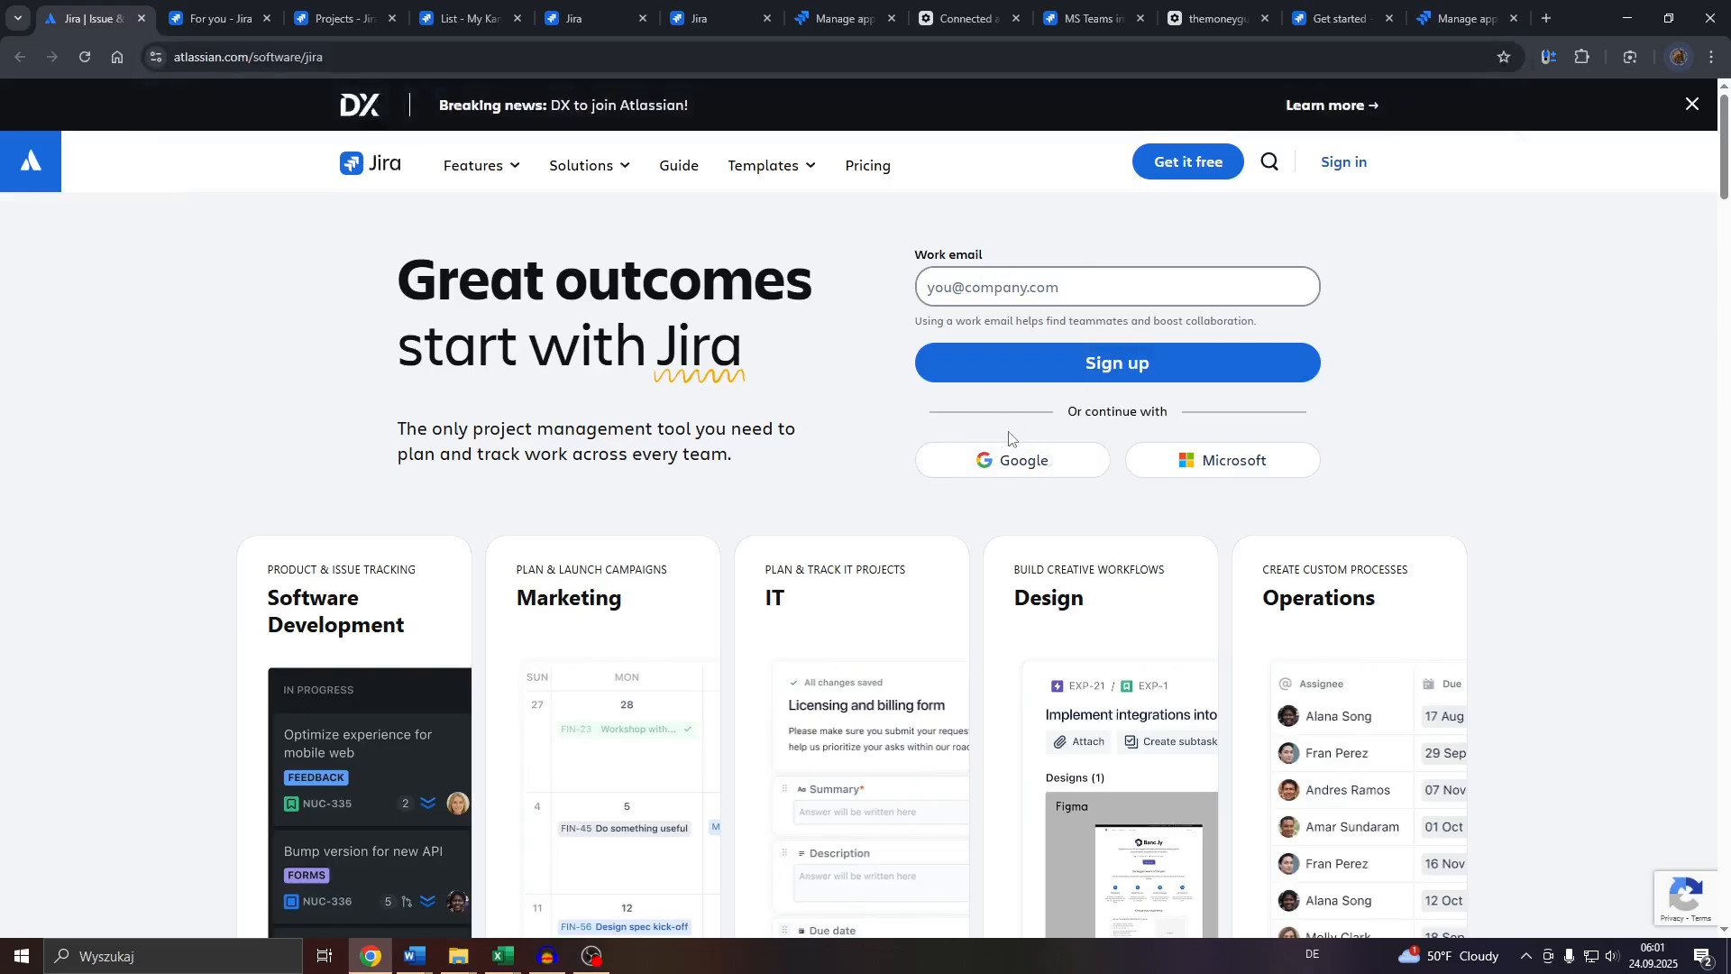
click(234, 6)
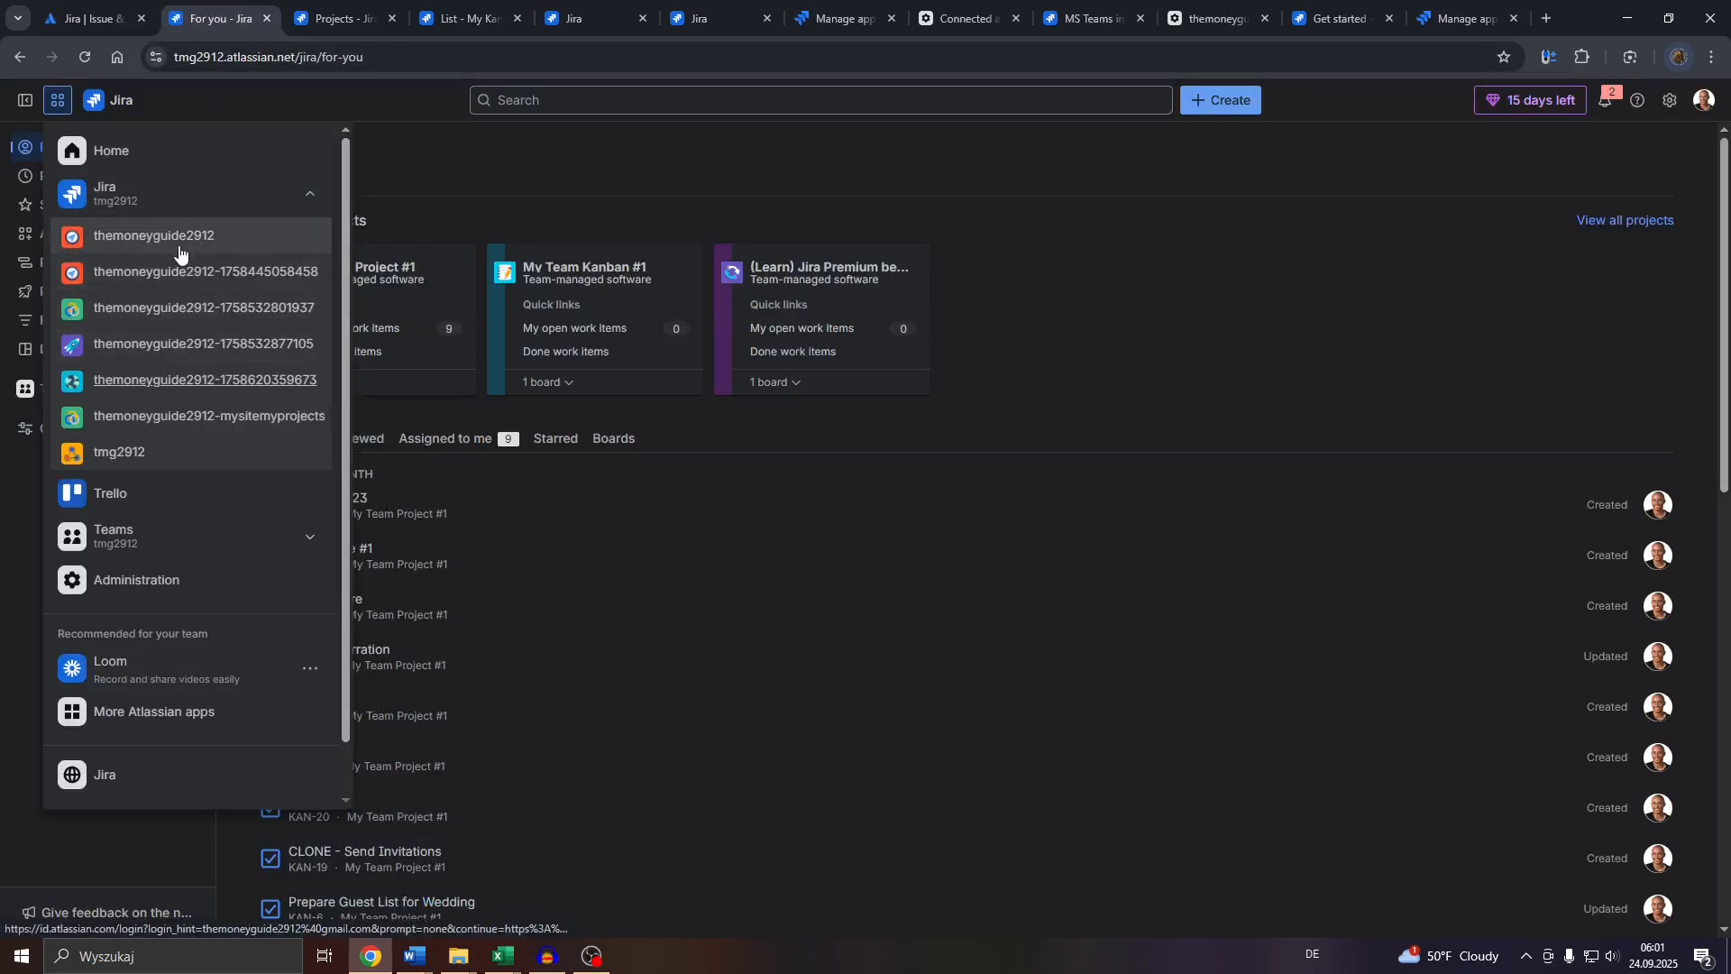
click(1026, 297)
On the Projects page, collapse the sidebar's project list and leave its Apps section expanded.
click(342, 19)
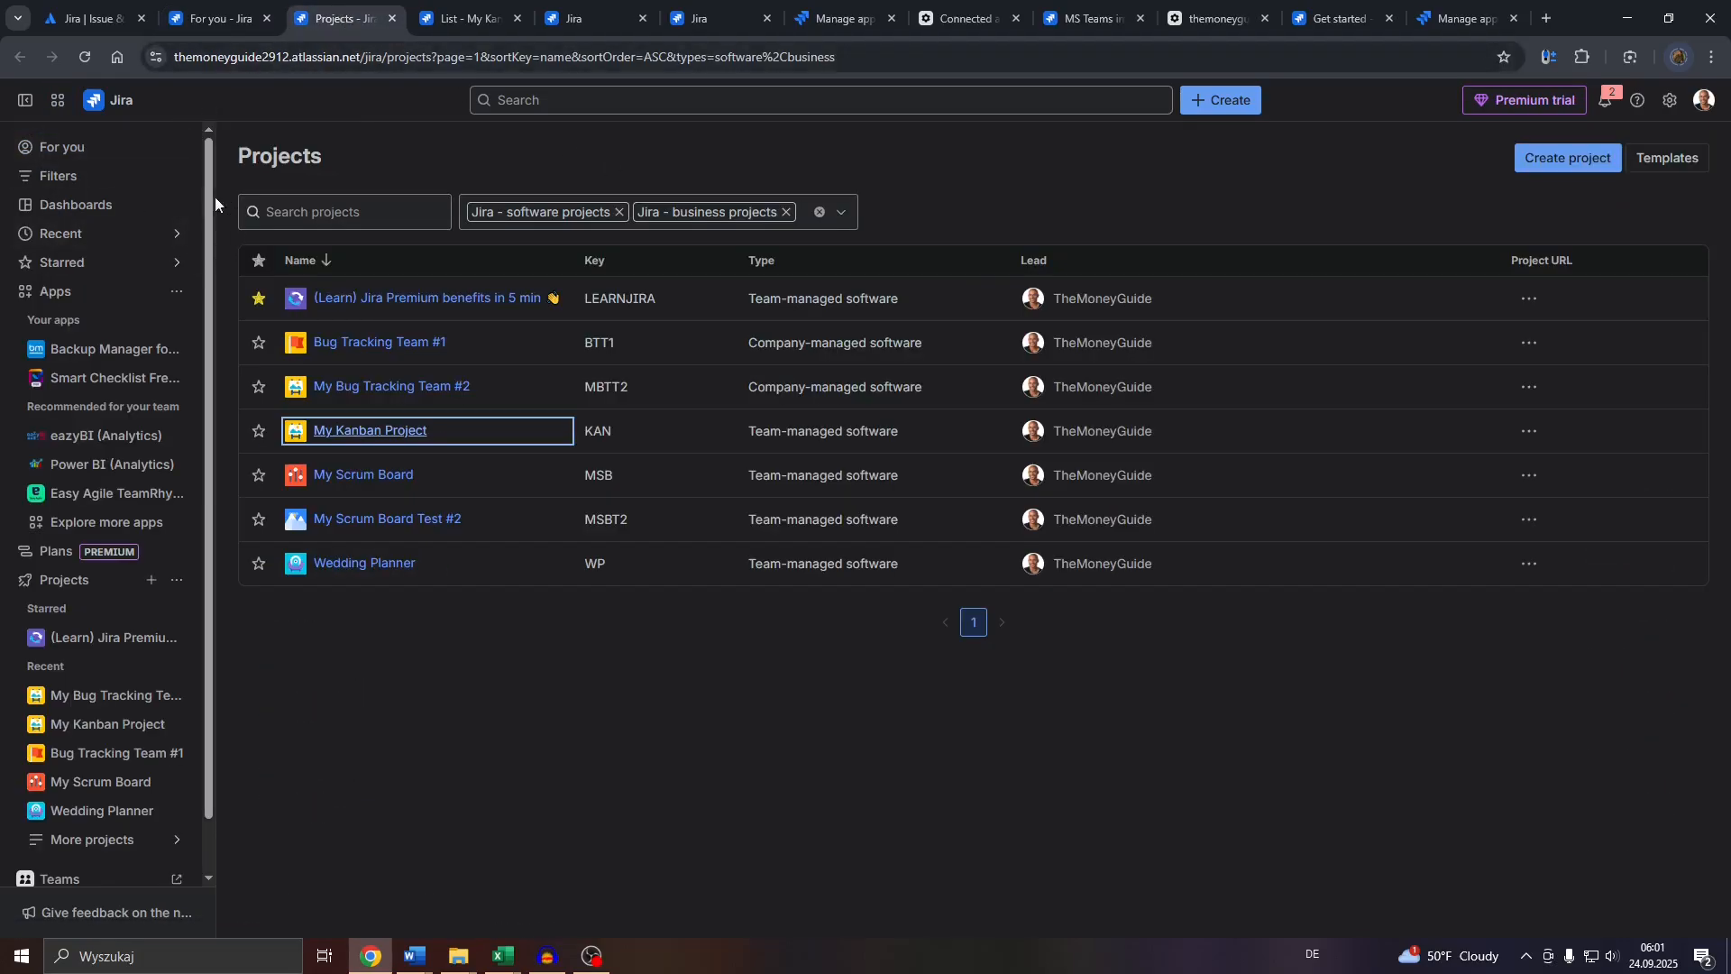
click(25, 292)
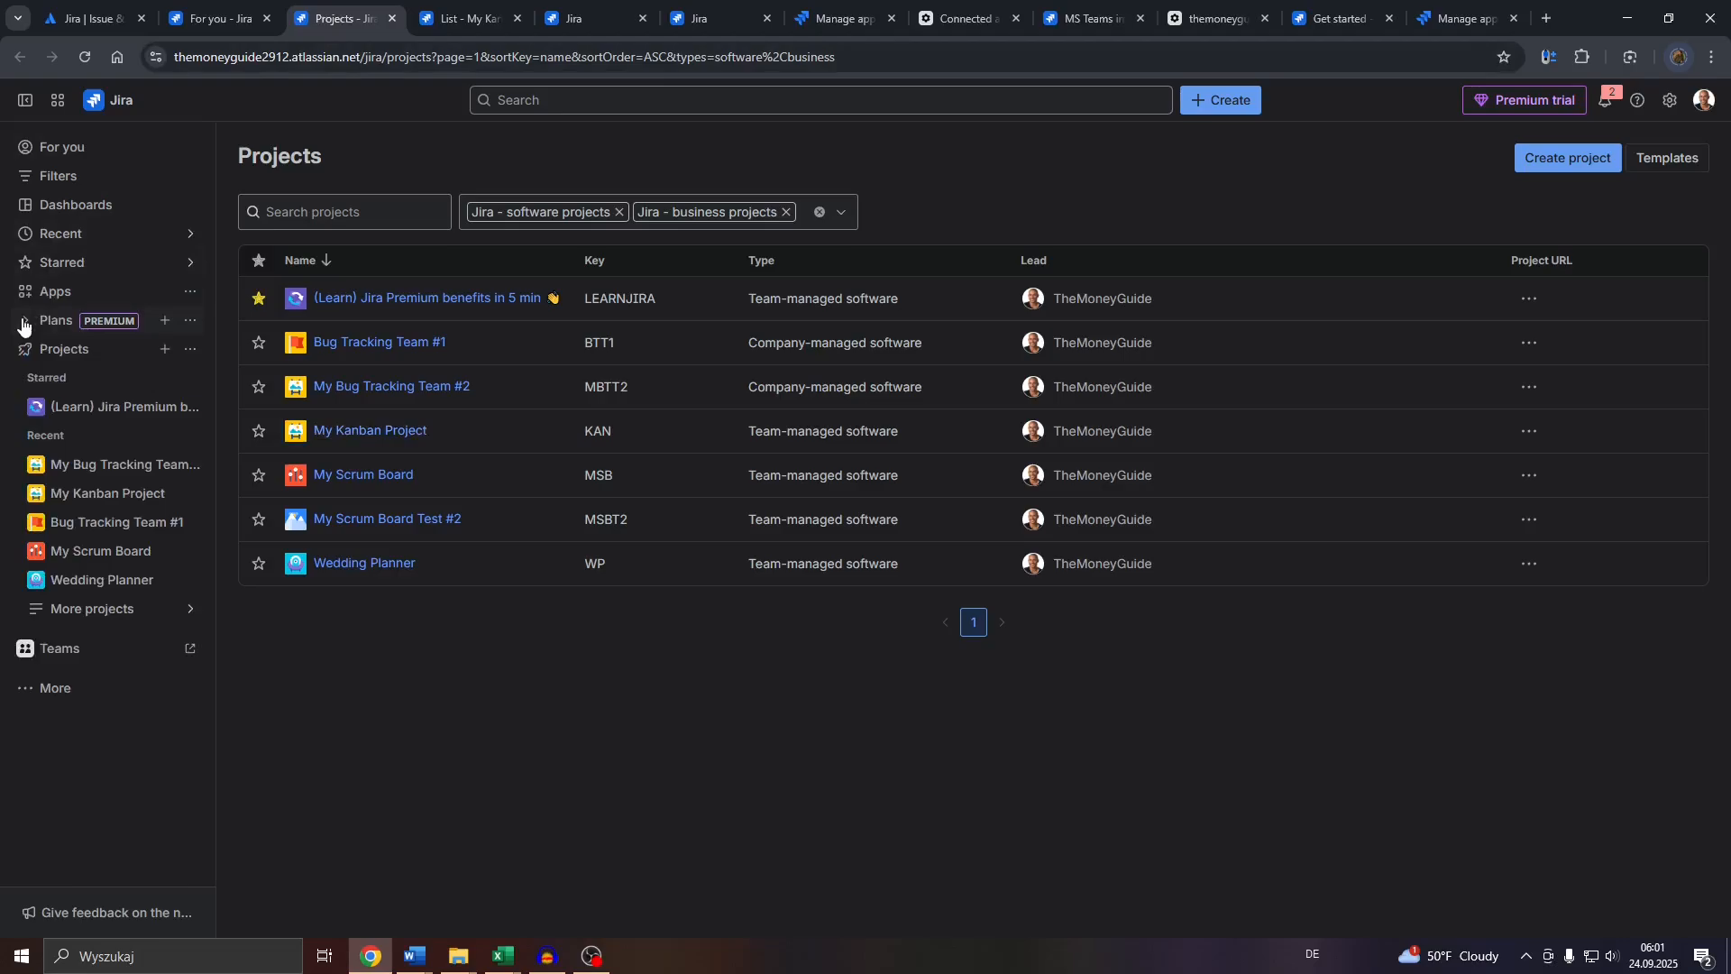
click(24, 351)
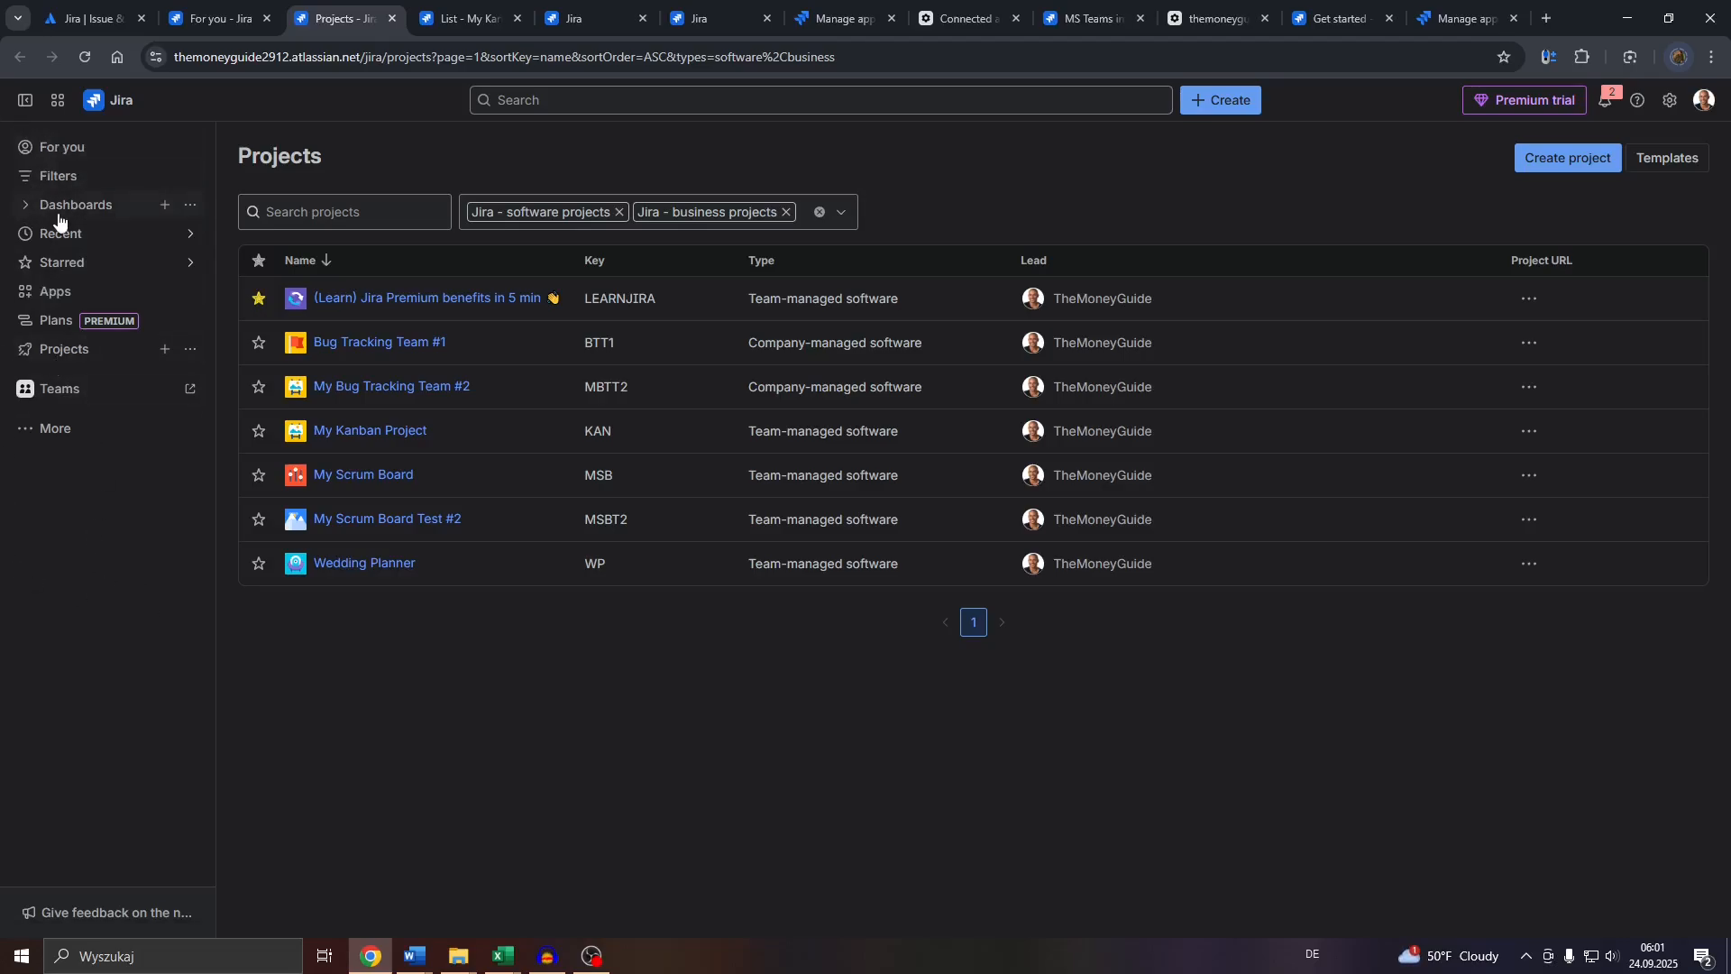
click(27, 293)
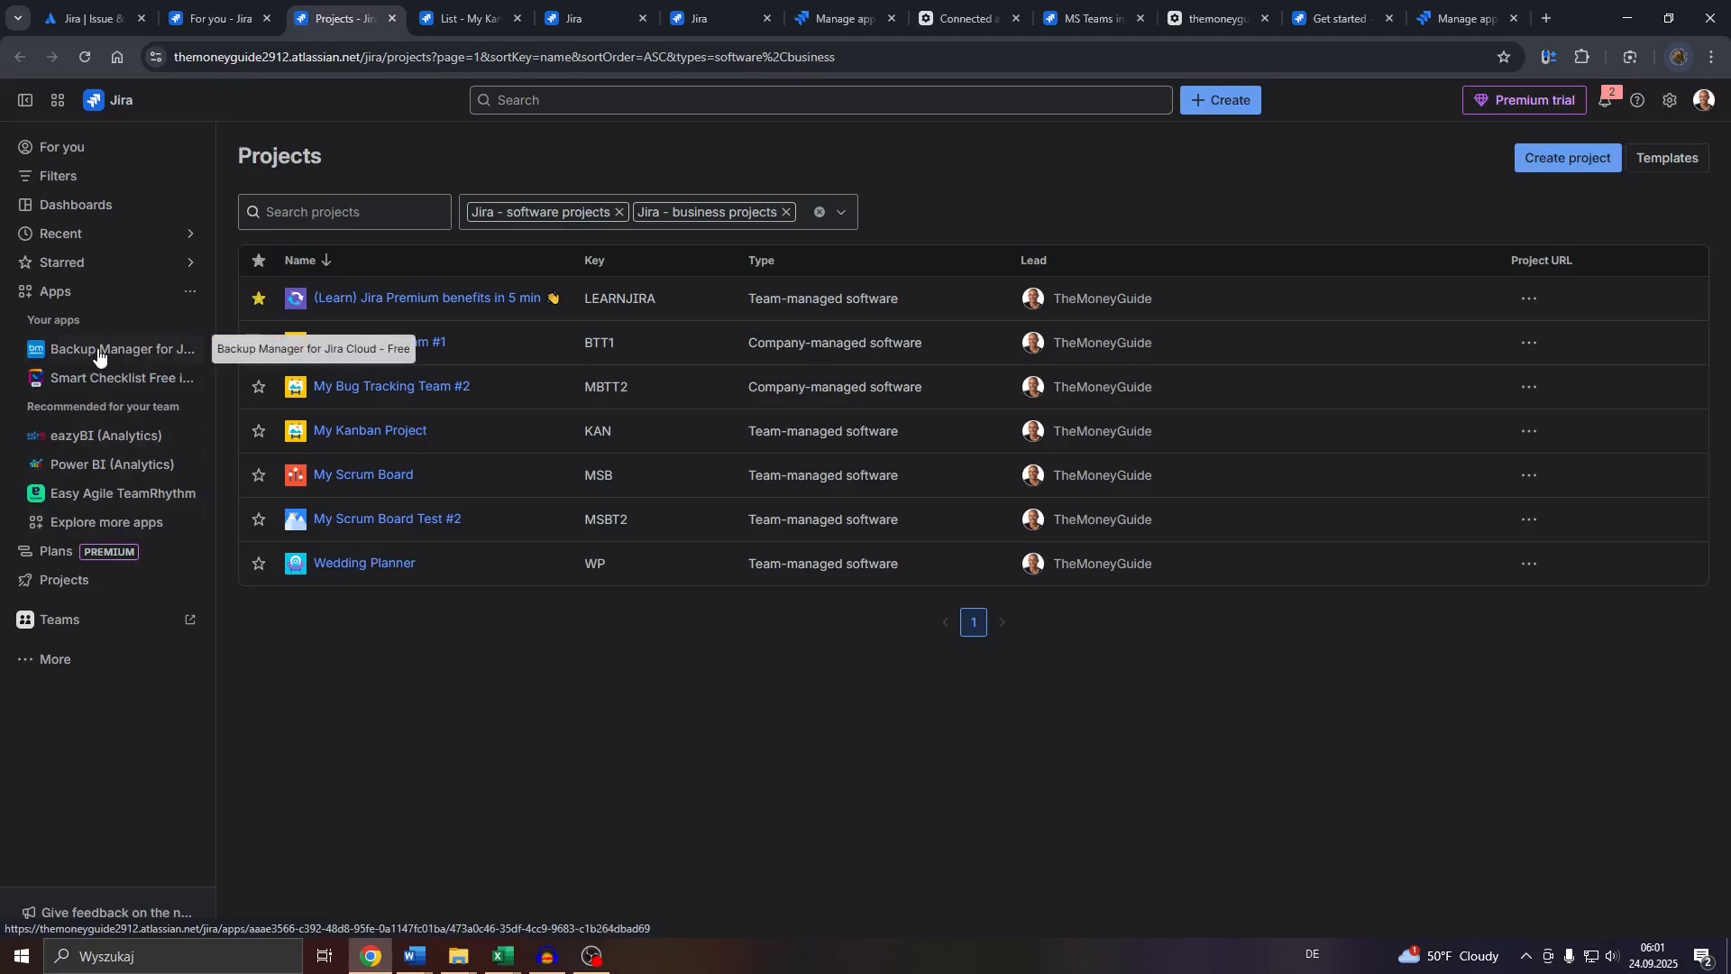
From My Kanban Project, open the marketplace for exploring more Jira apps and view the recent app searches.
click(449, 20)
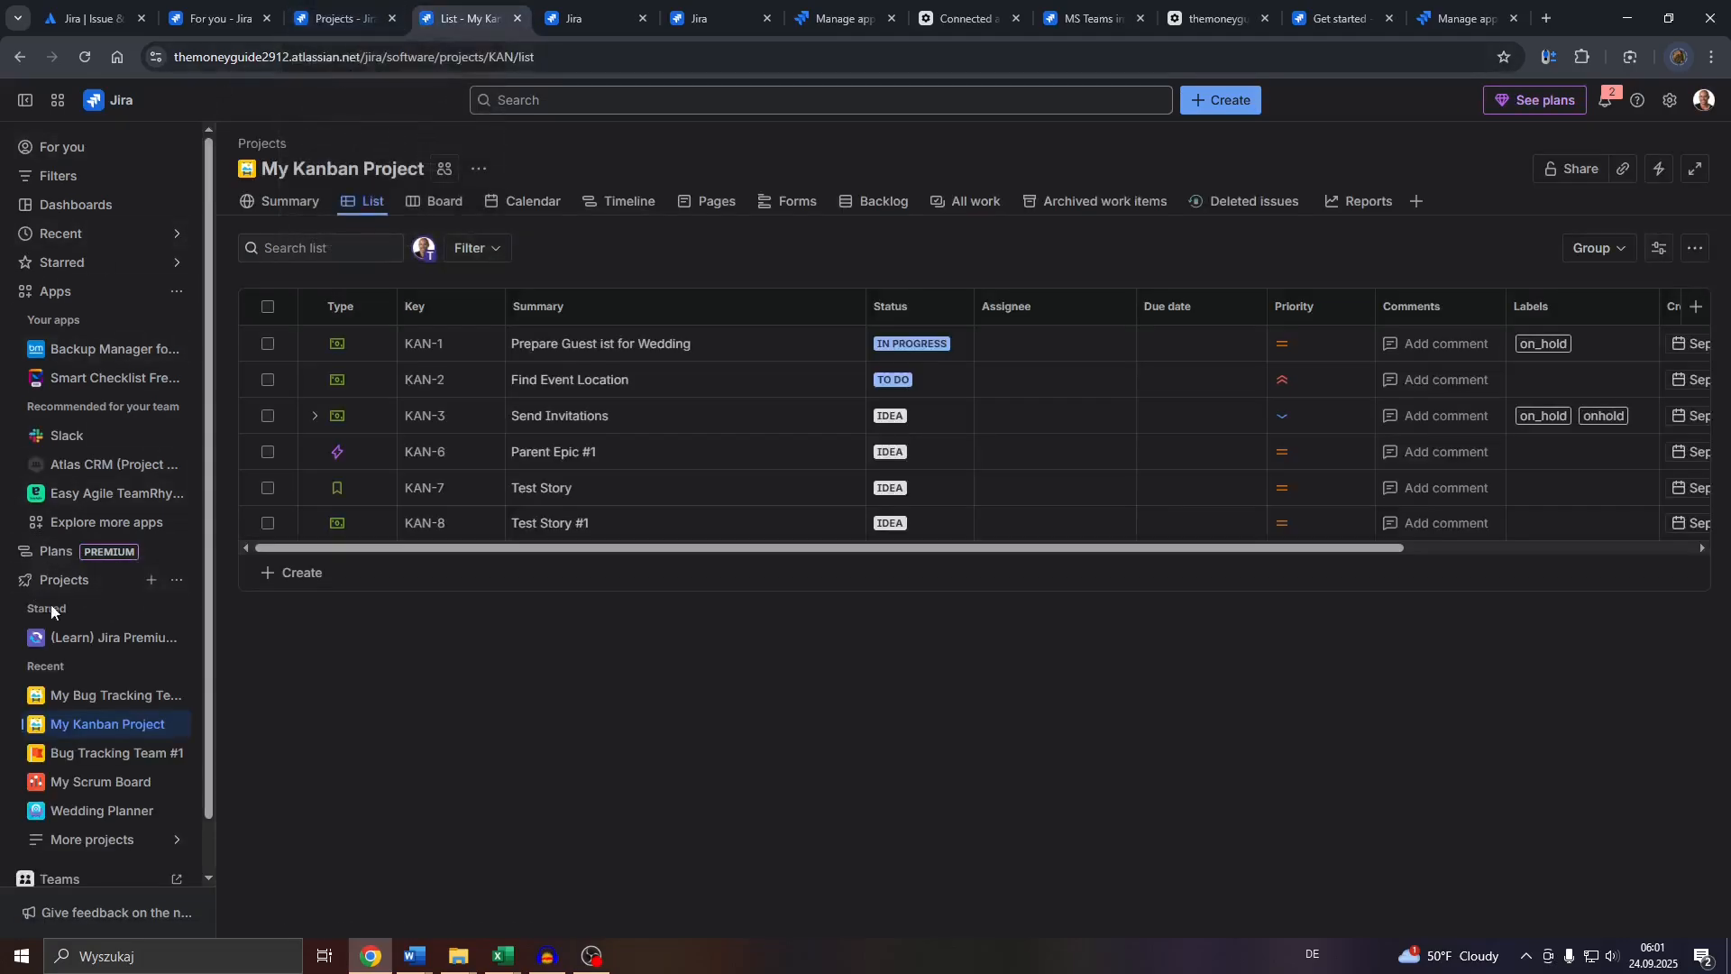
click(29, 583)
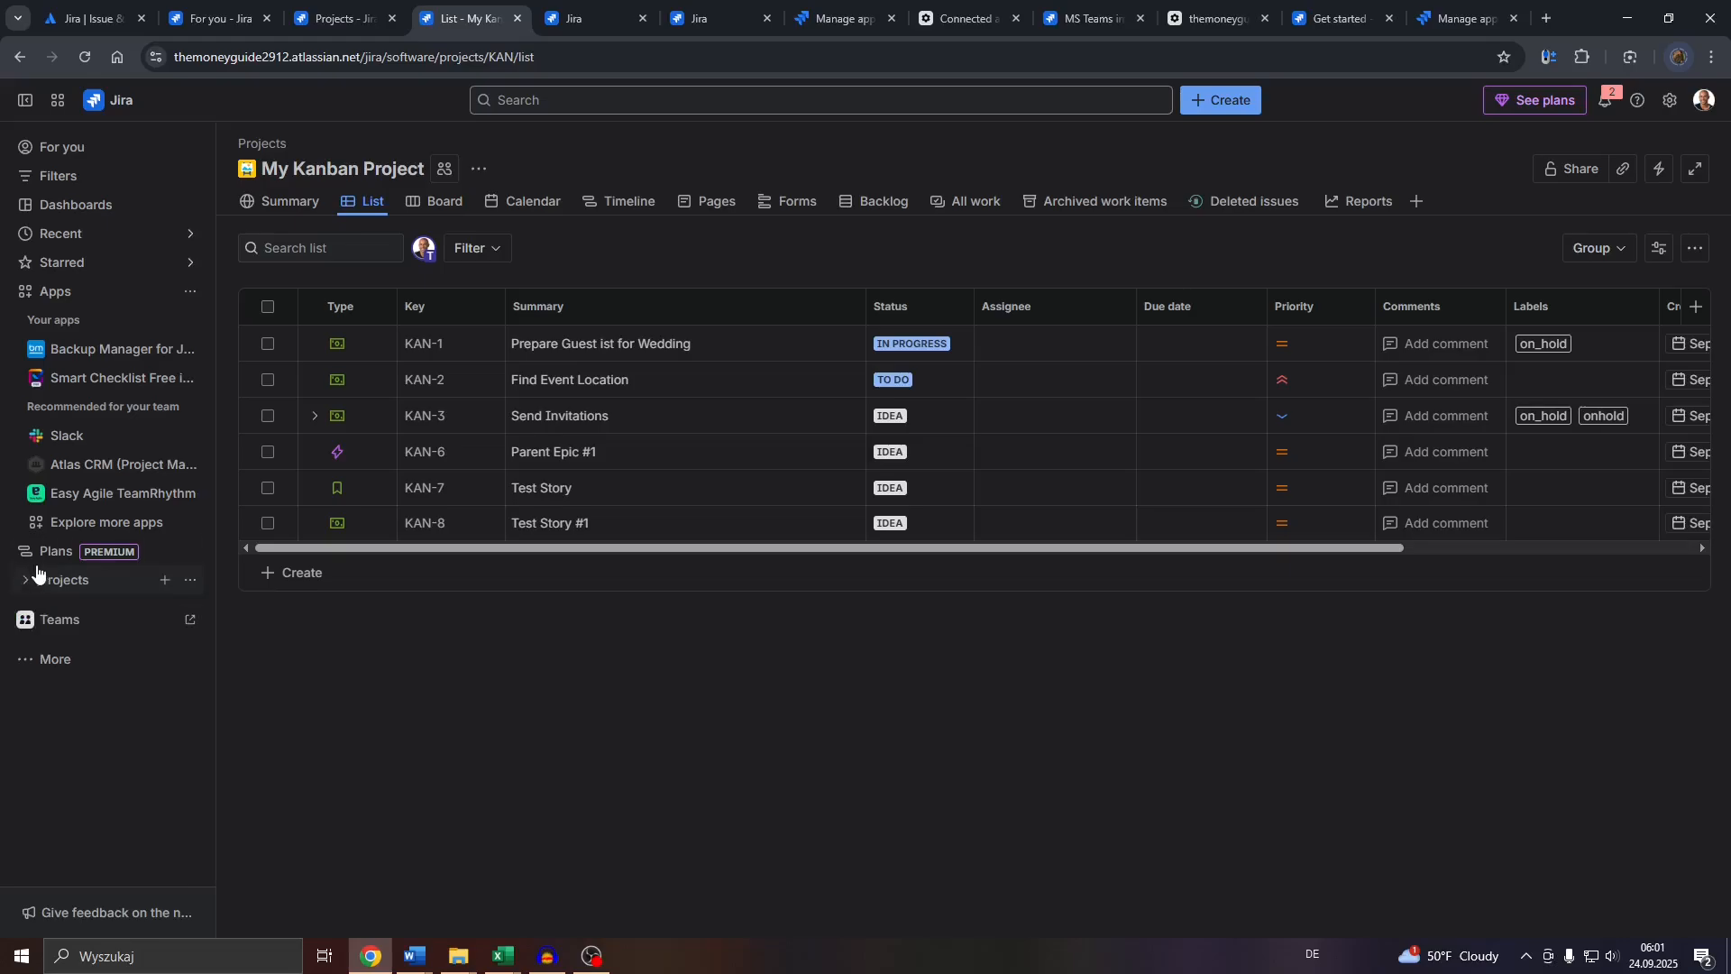
click(82, 527)
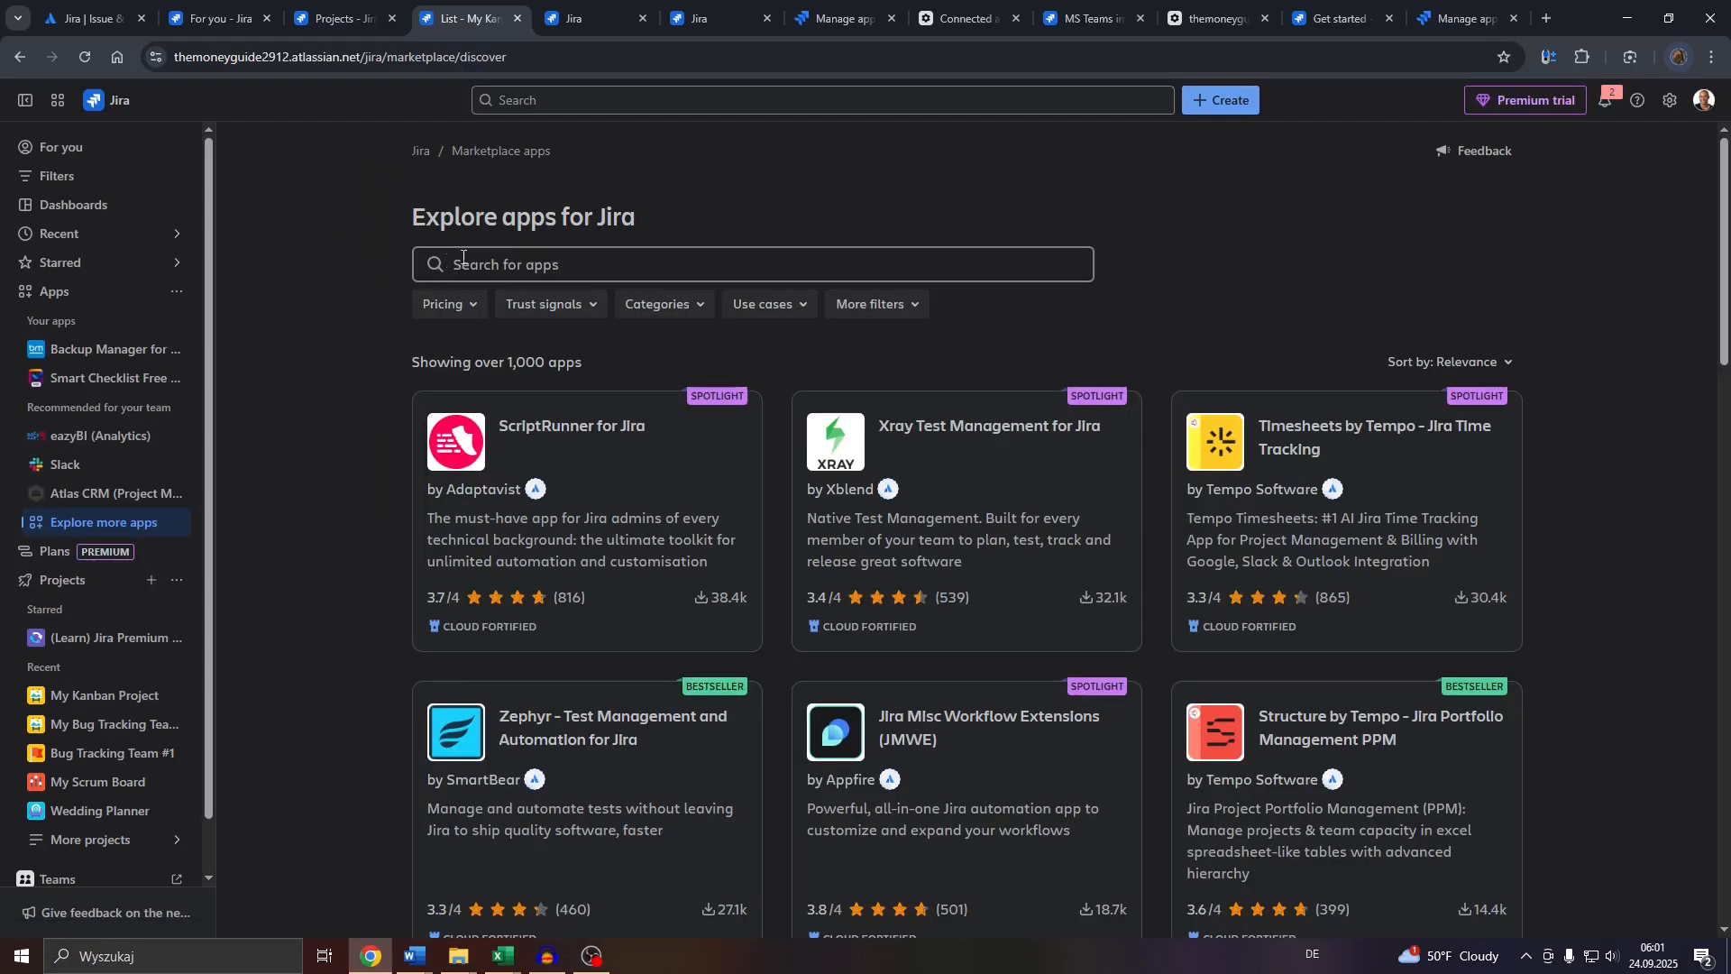
click(741, 262)
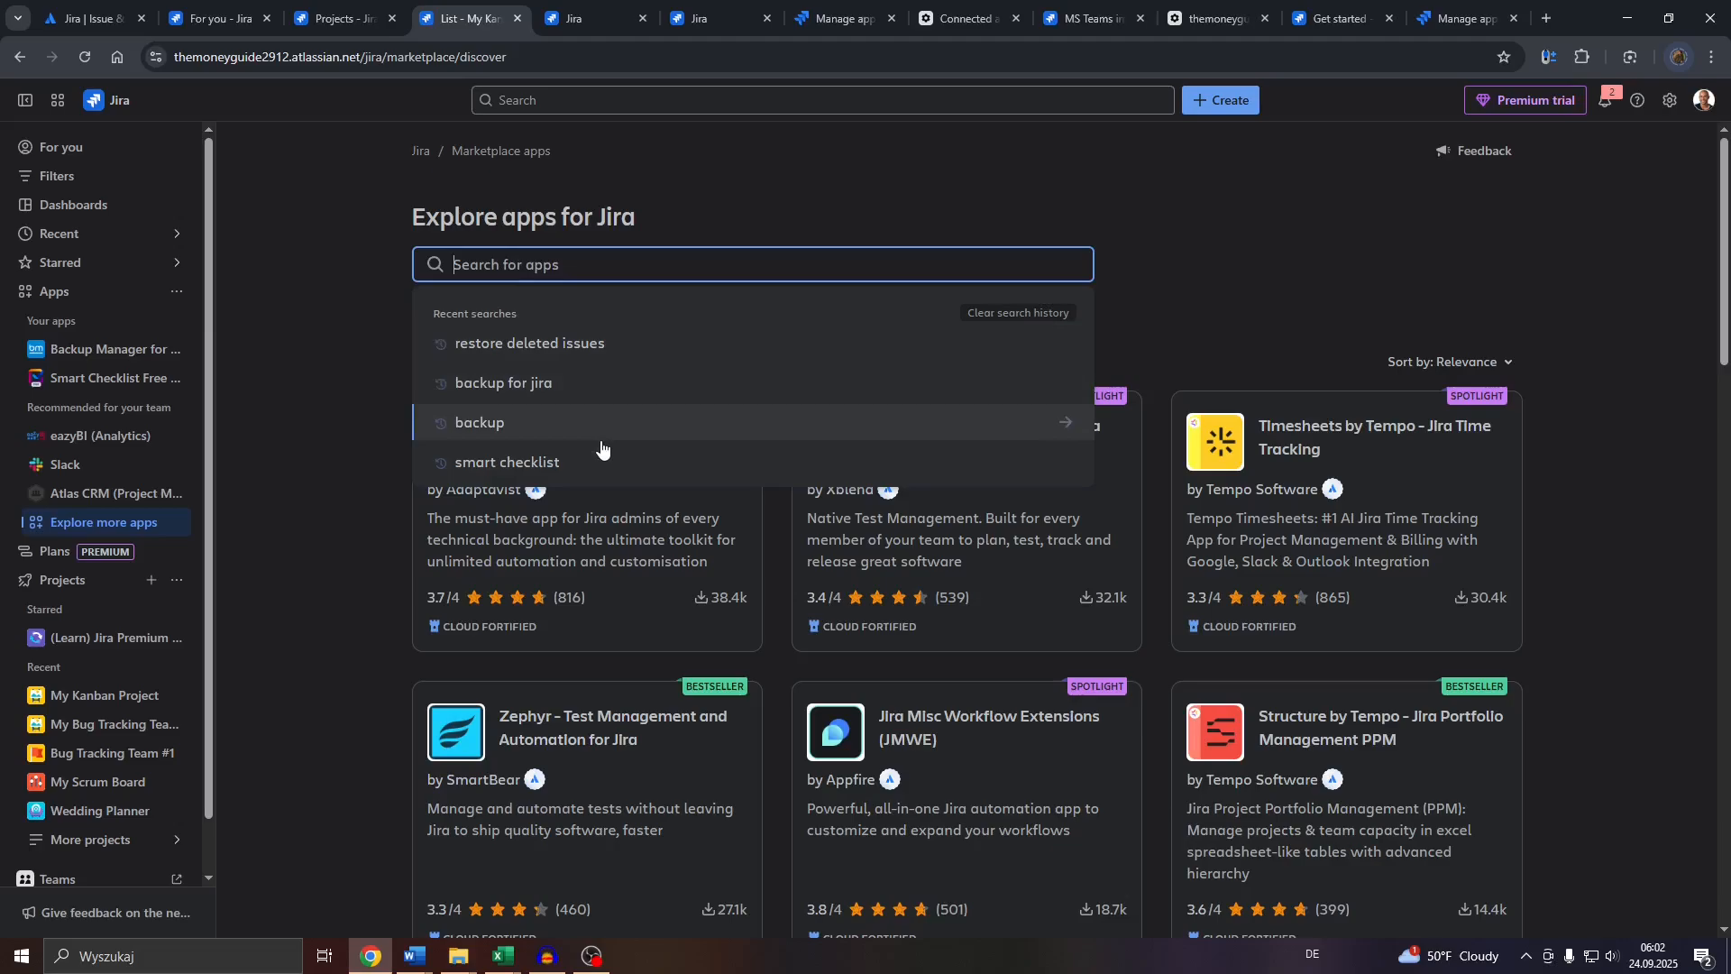
click(272, 304)
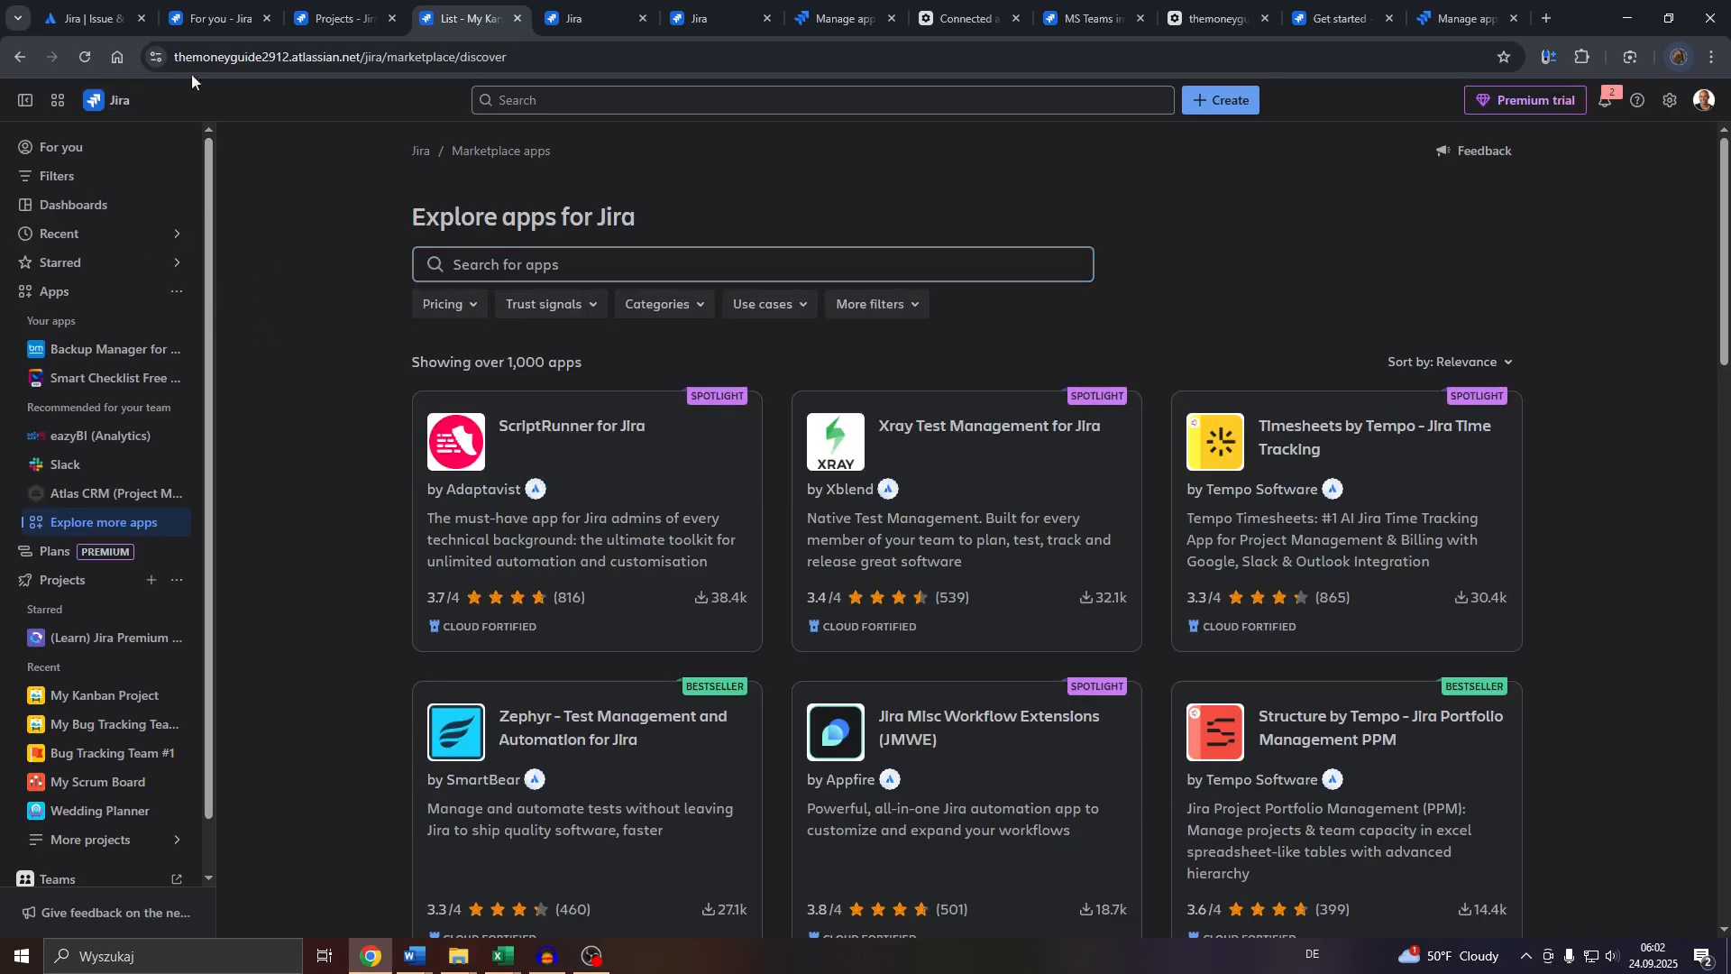
Examine which Jira sites are available for switching, staying on the current site.
click(59, 101)
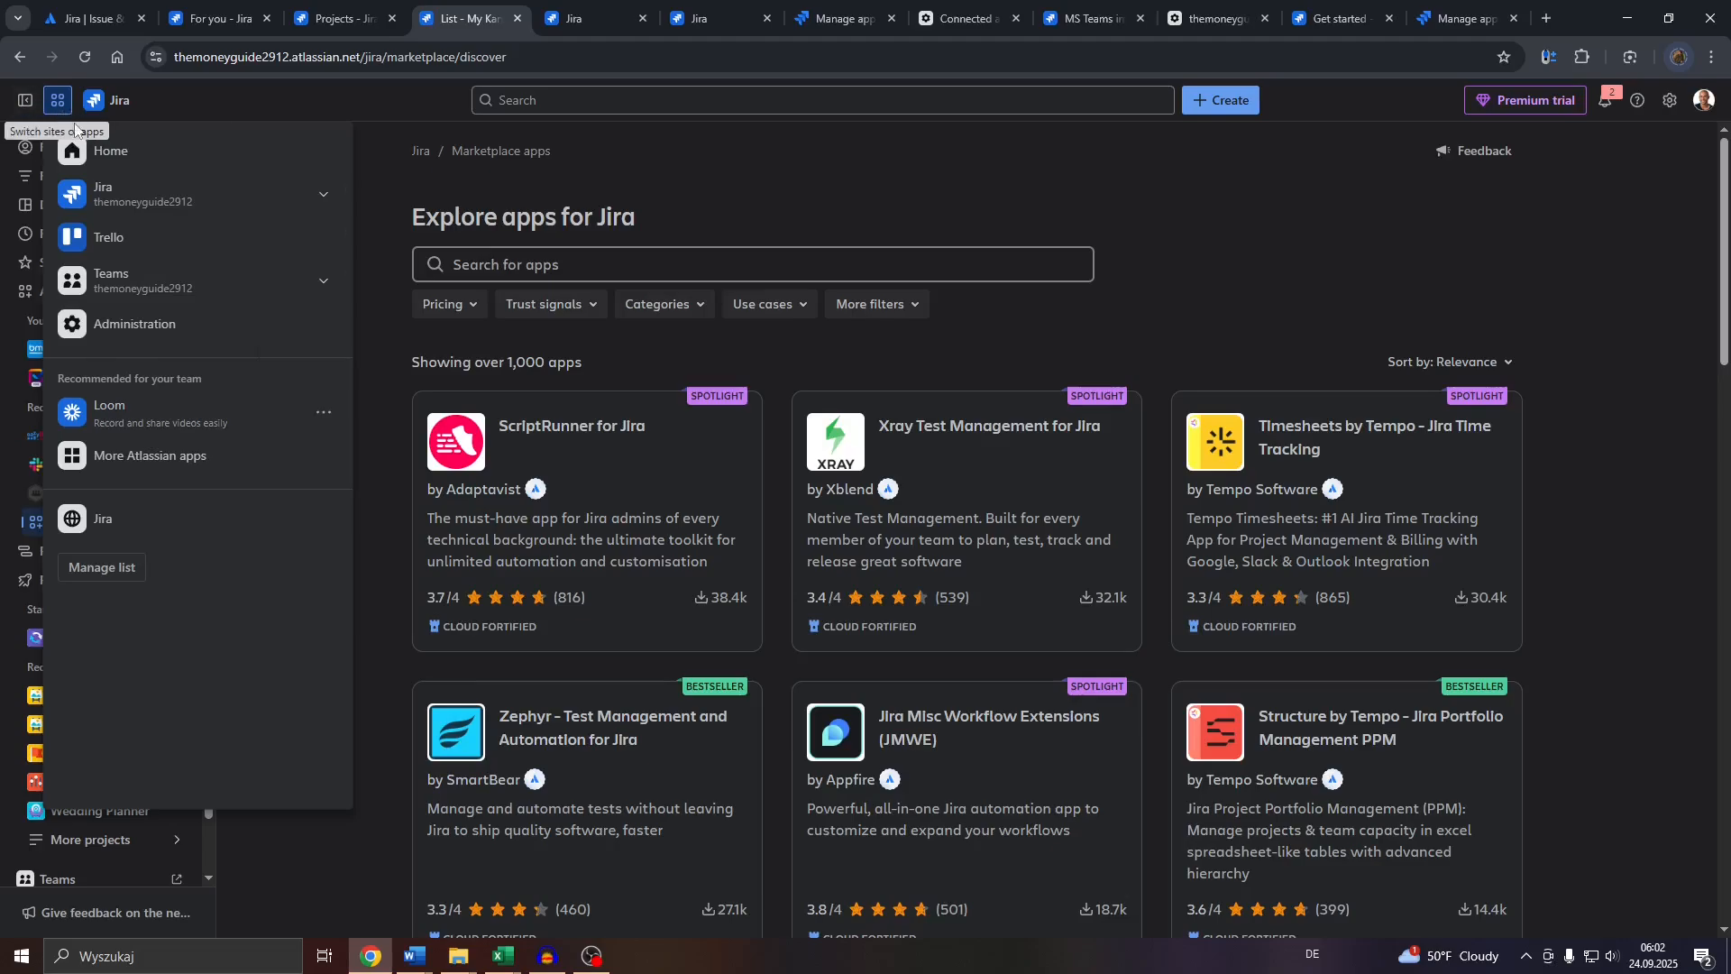
click(326, 198)
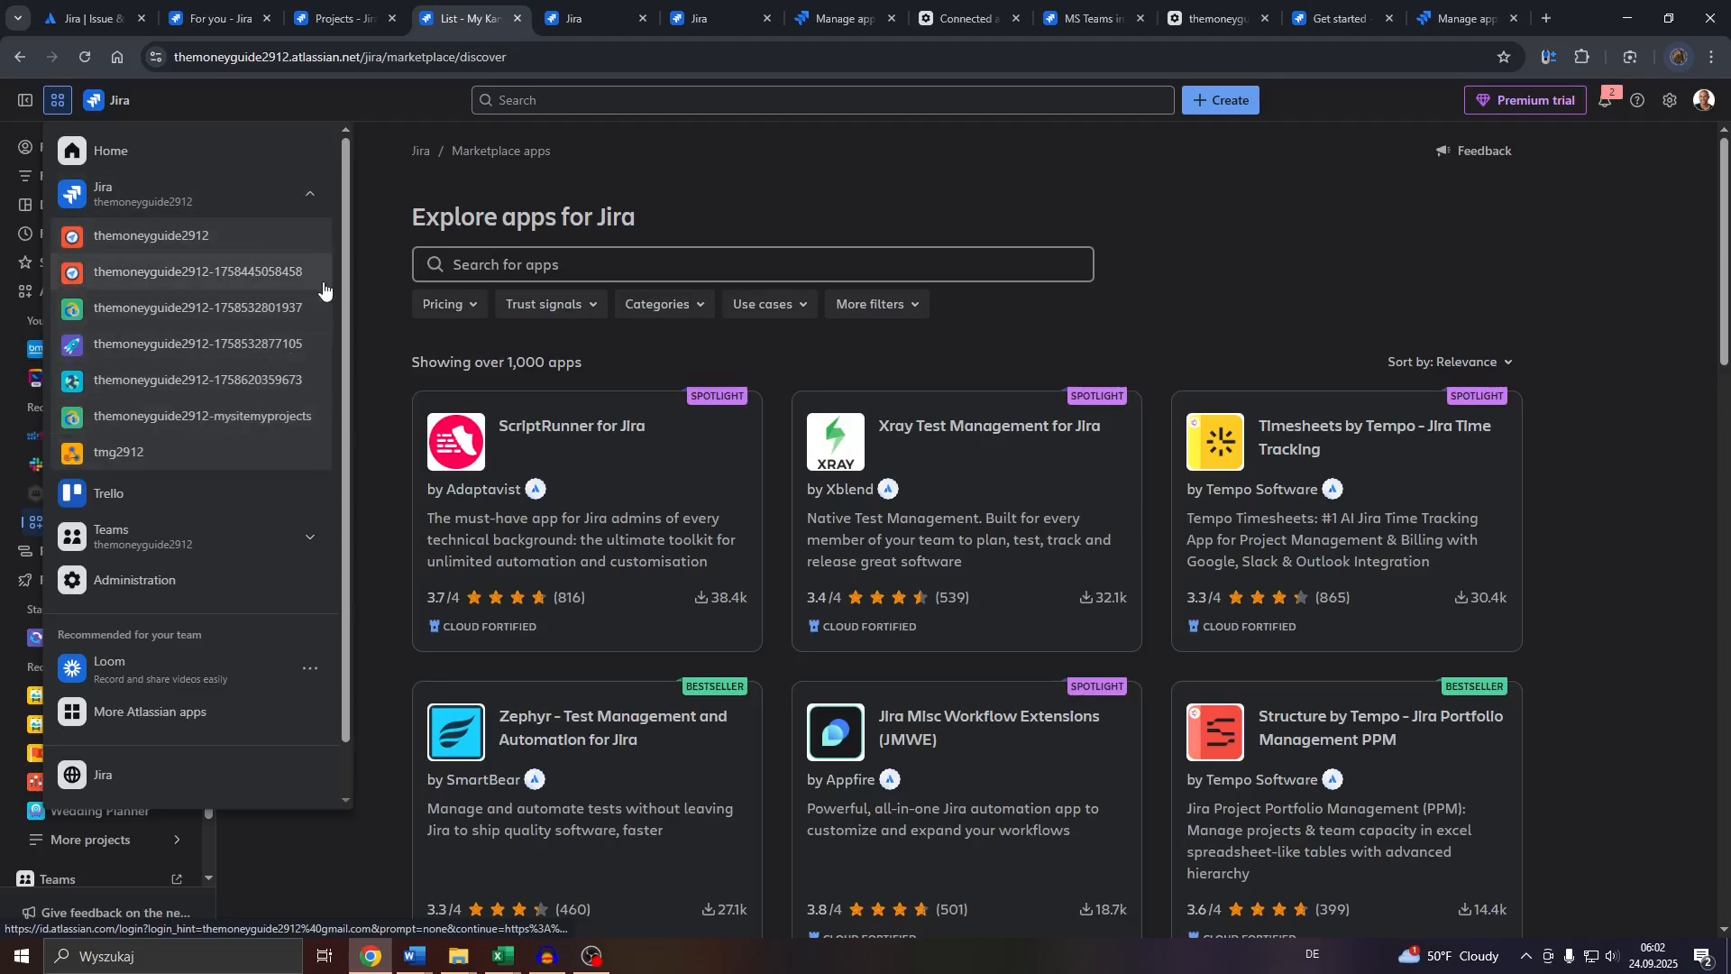
click(362, 252)
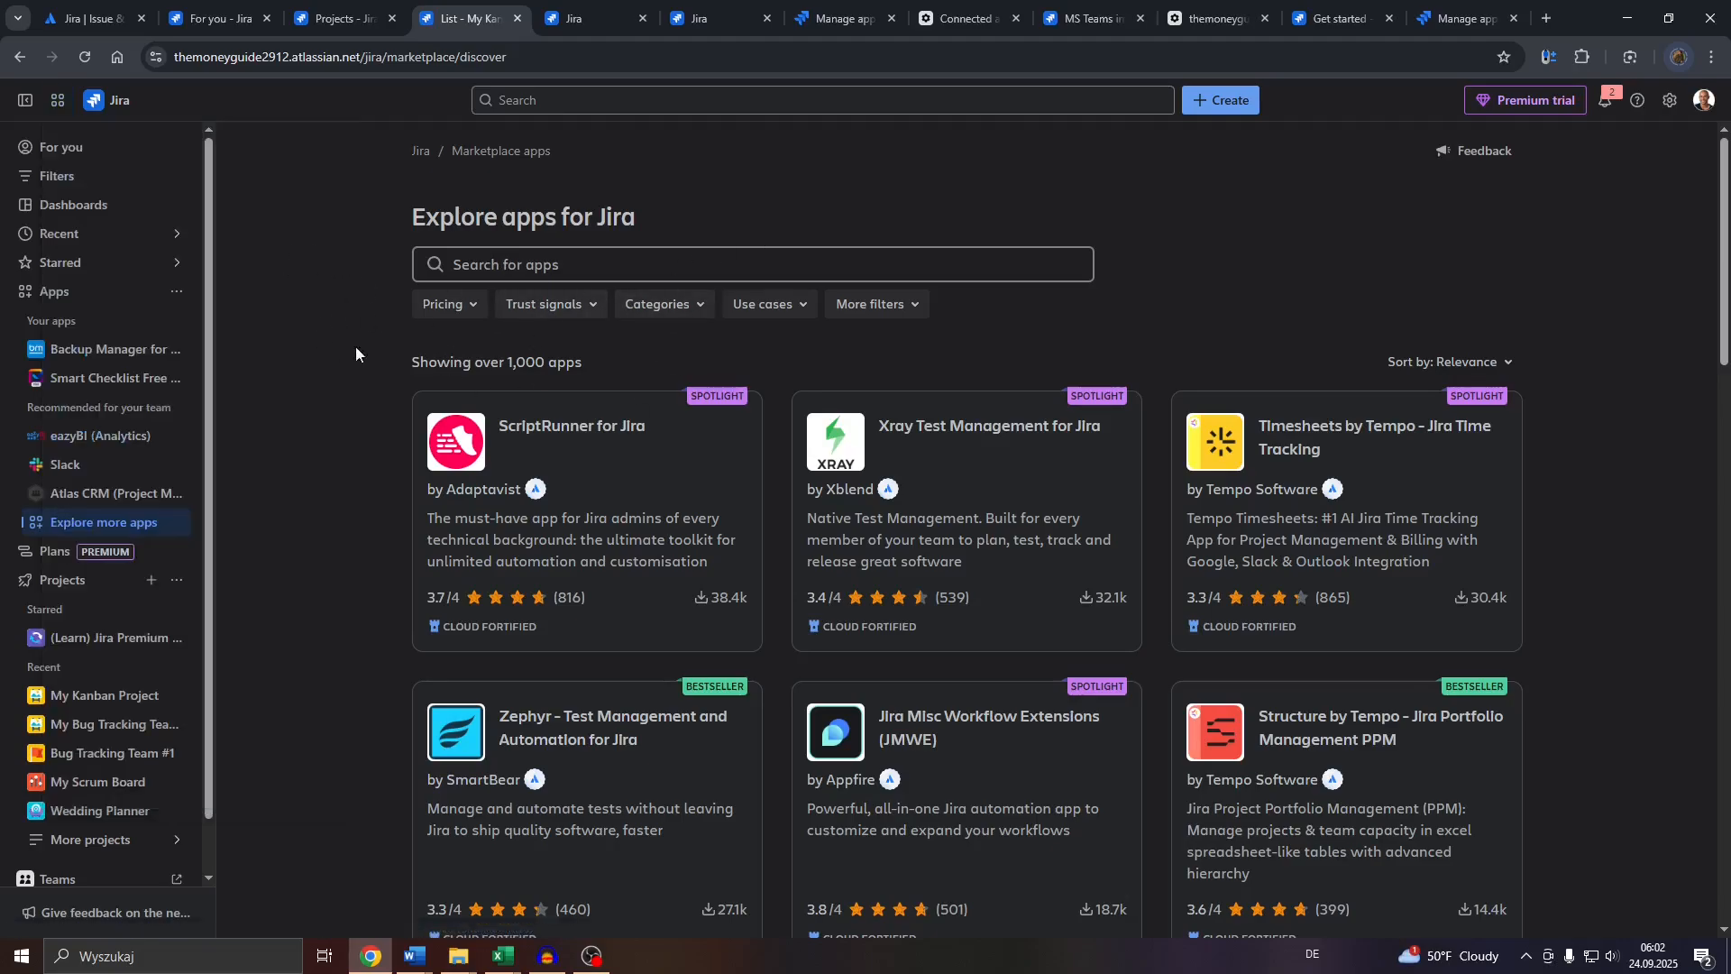
click(57, 101)
click(314, 198)
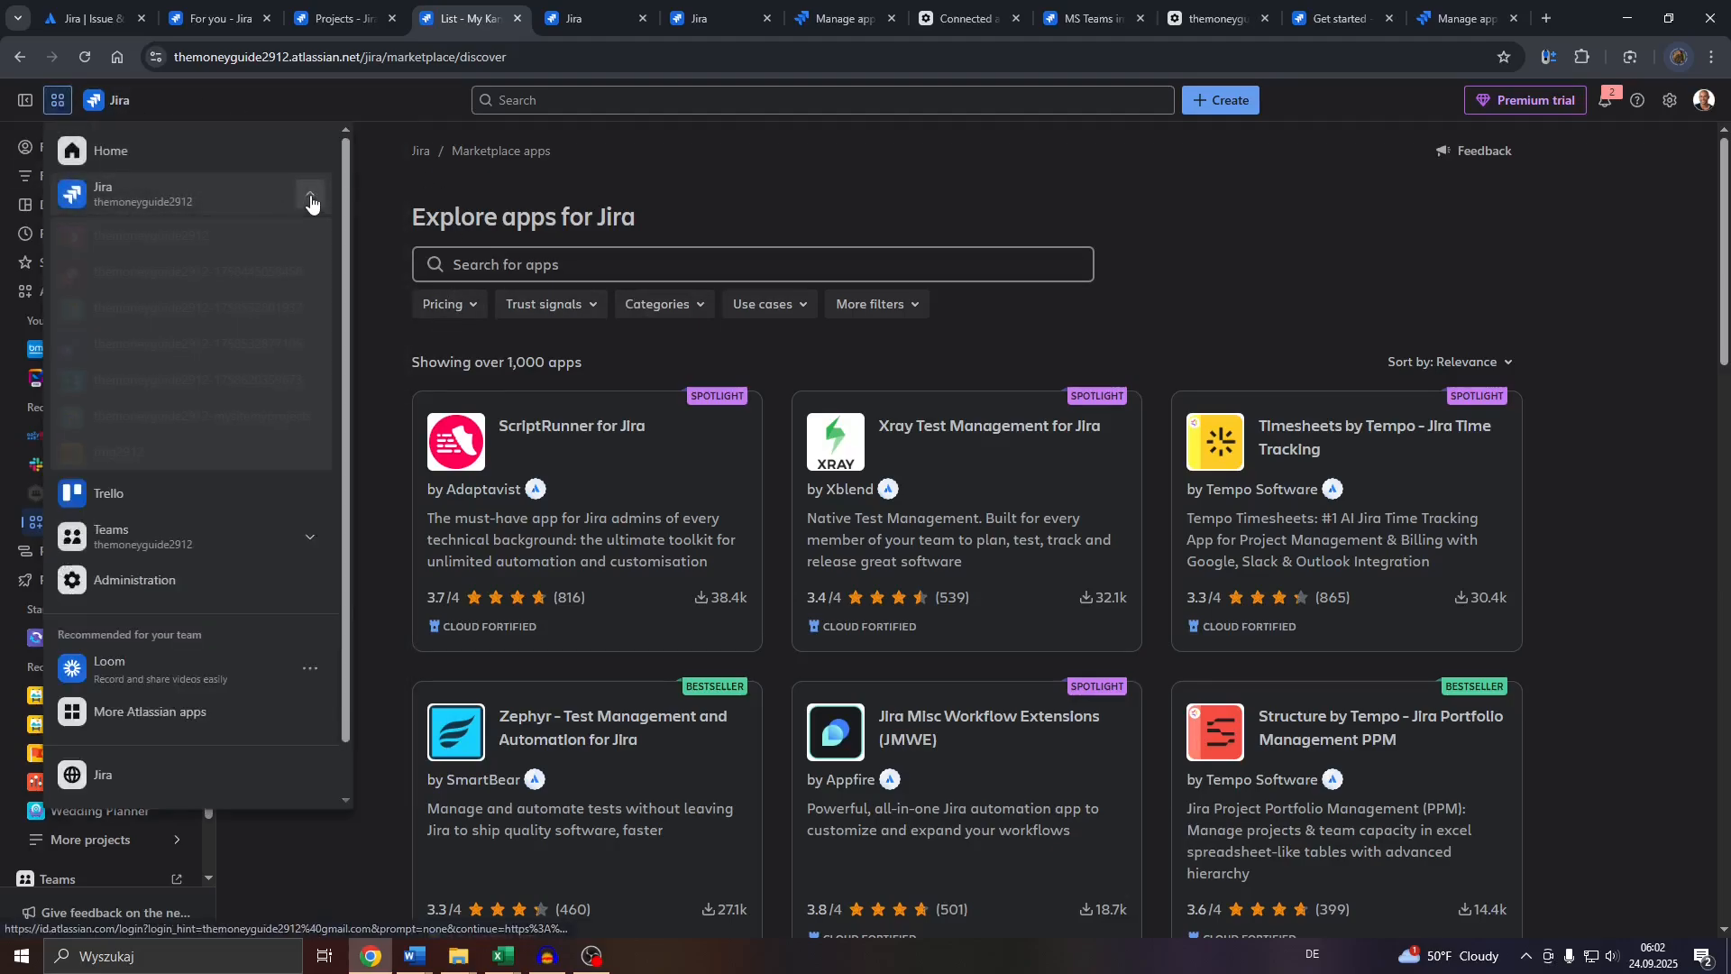
click(382, 216)
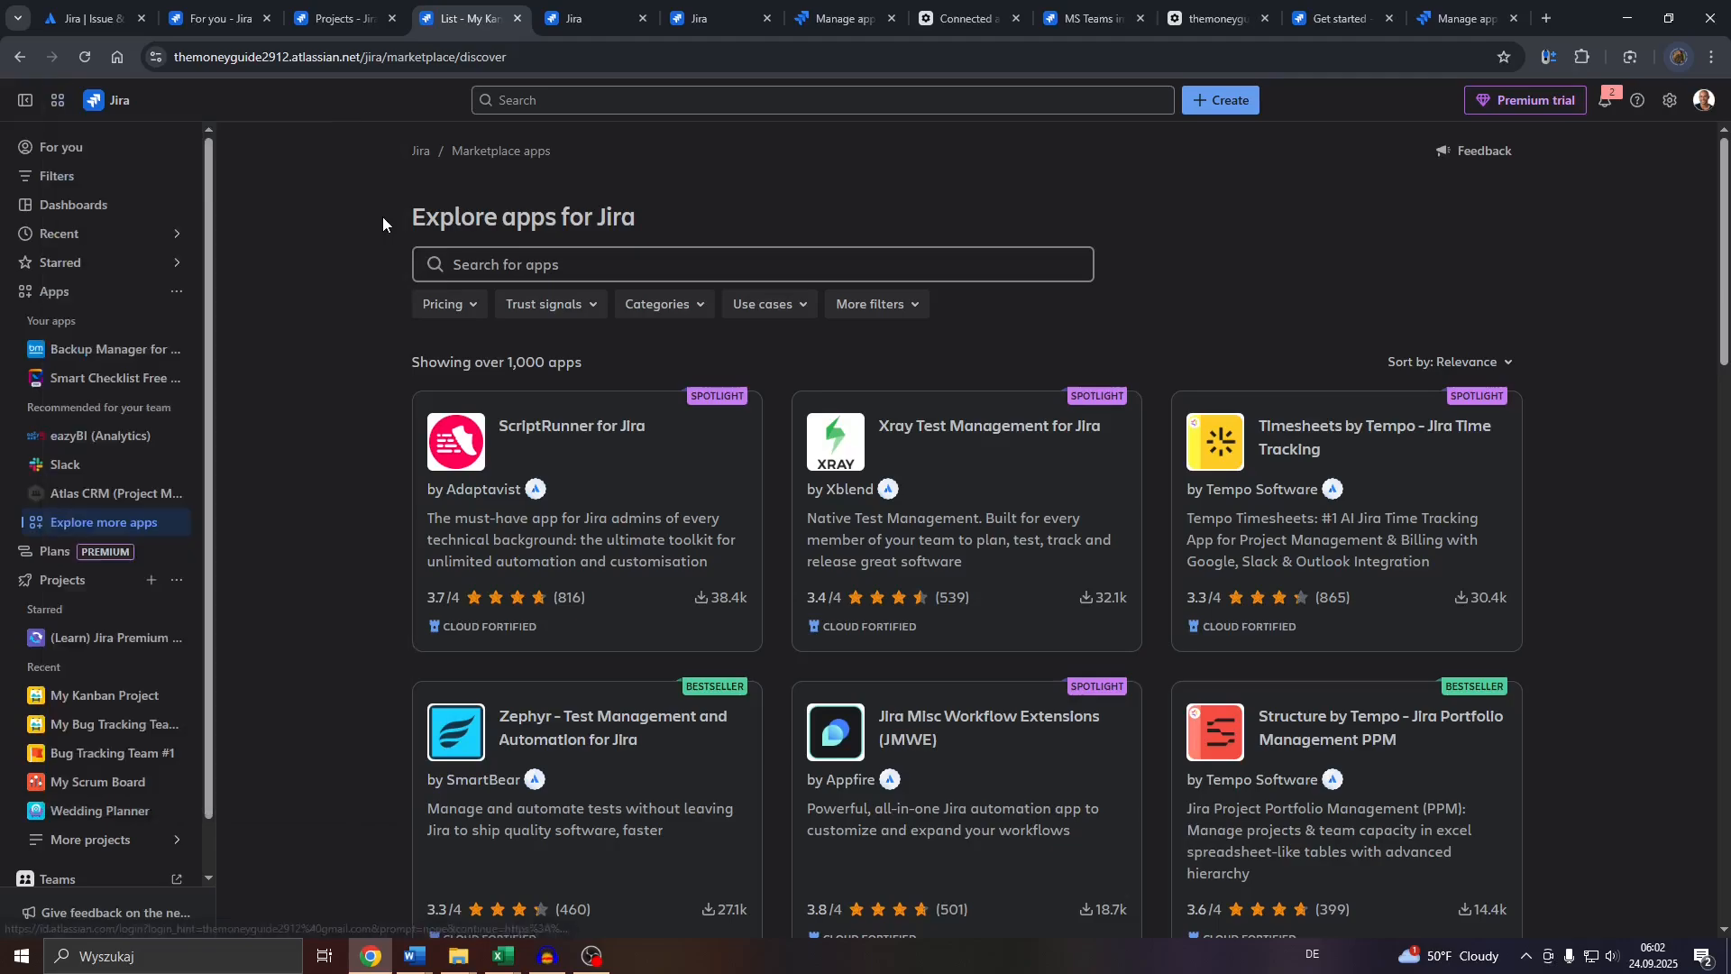
Search the marketplace apps for "restore deleted issues" using the recent search.
click(499, 260)
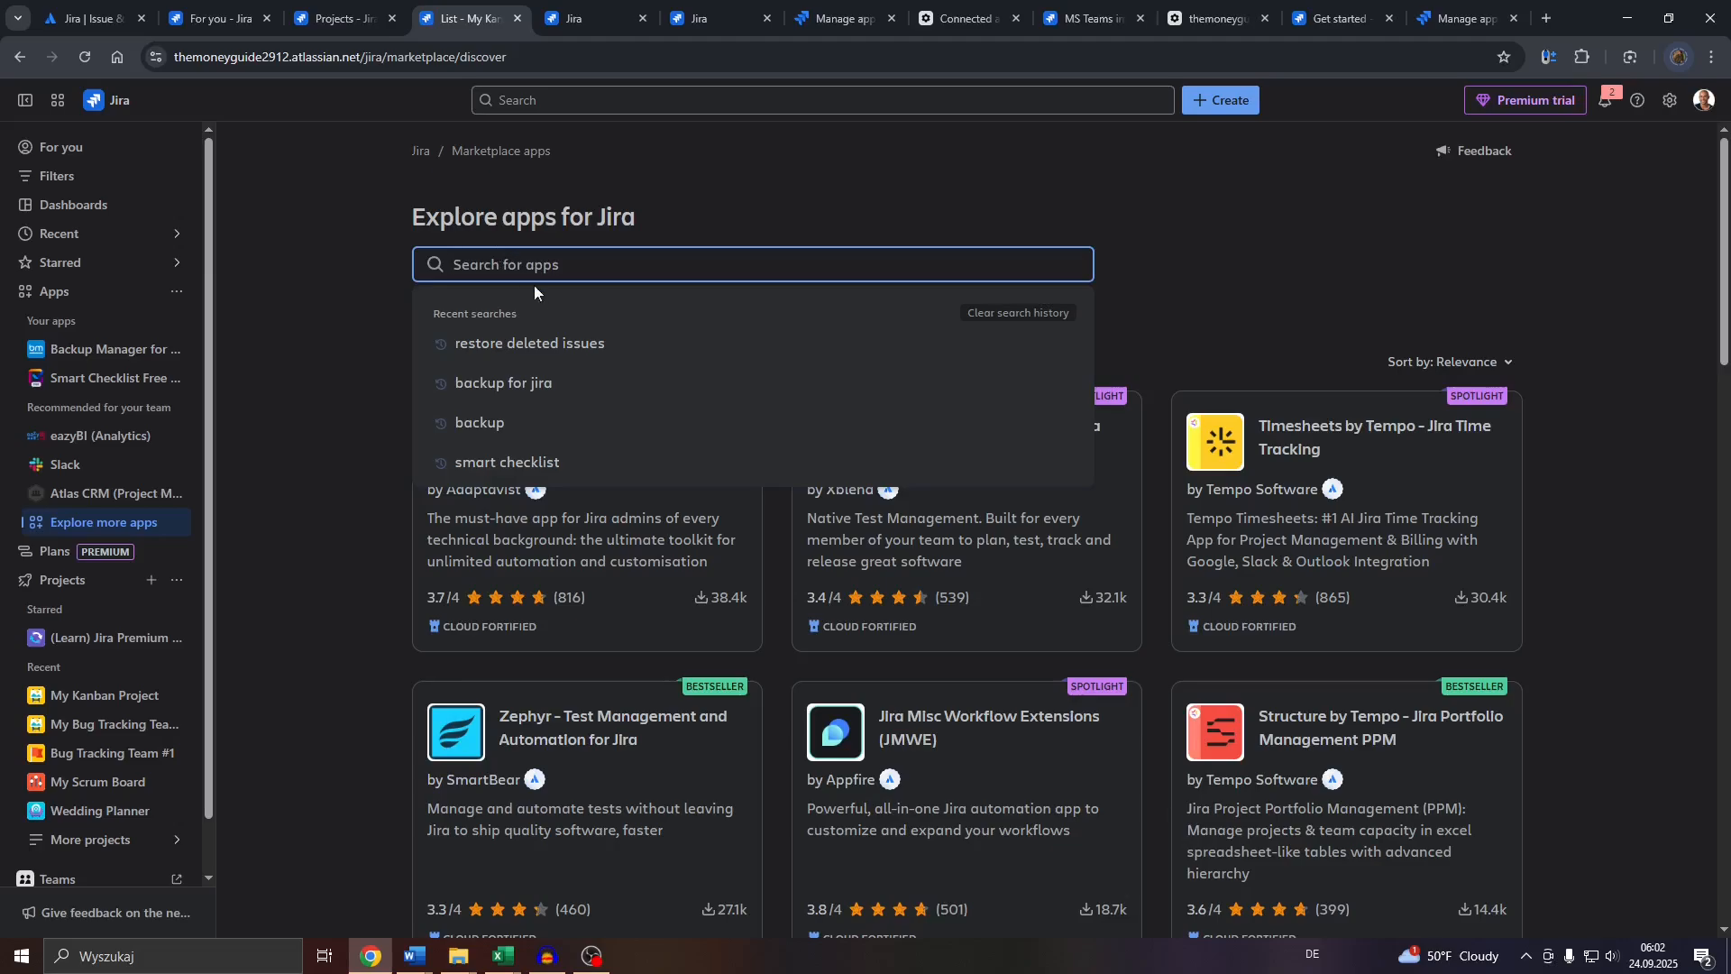
click(639, 350)
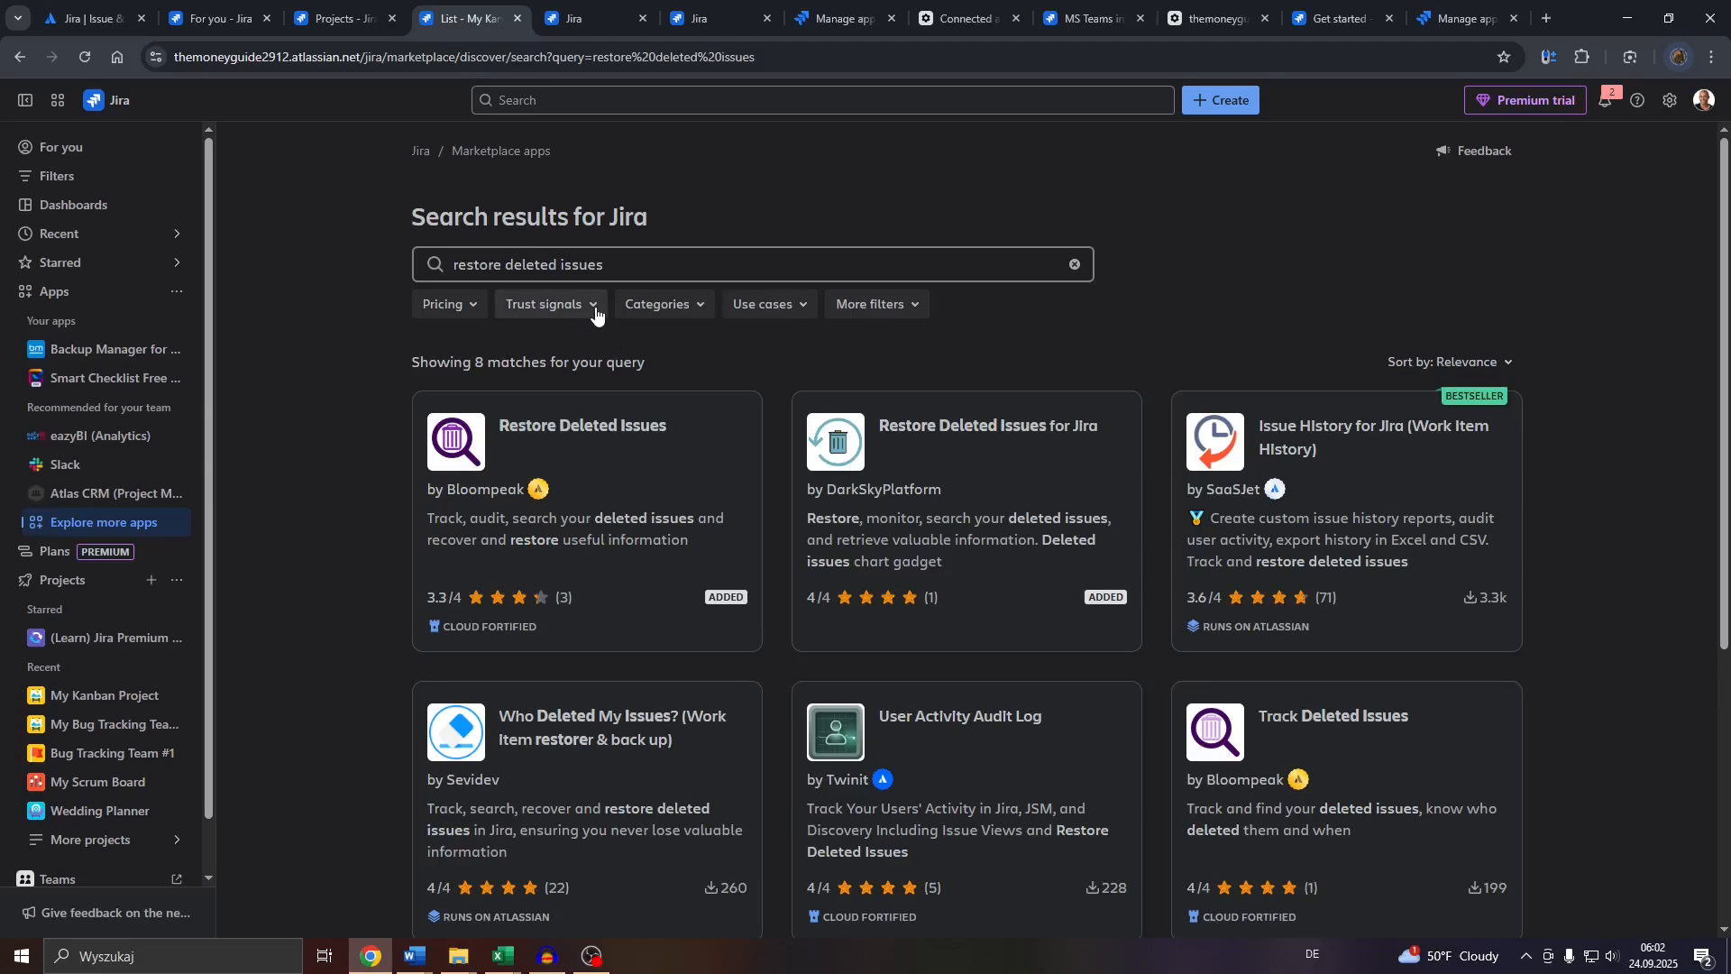
Examine the category, additional and trust signal filters and the sort options for the app results without applying any.
click(680, 316)
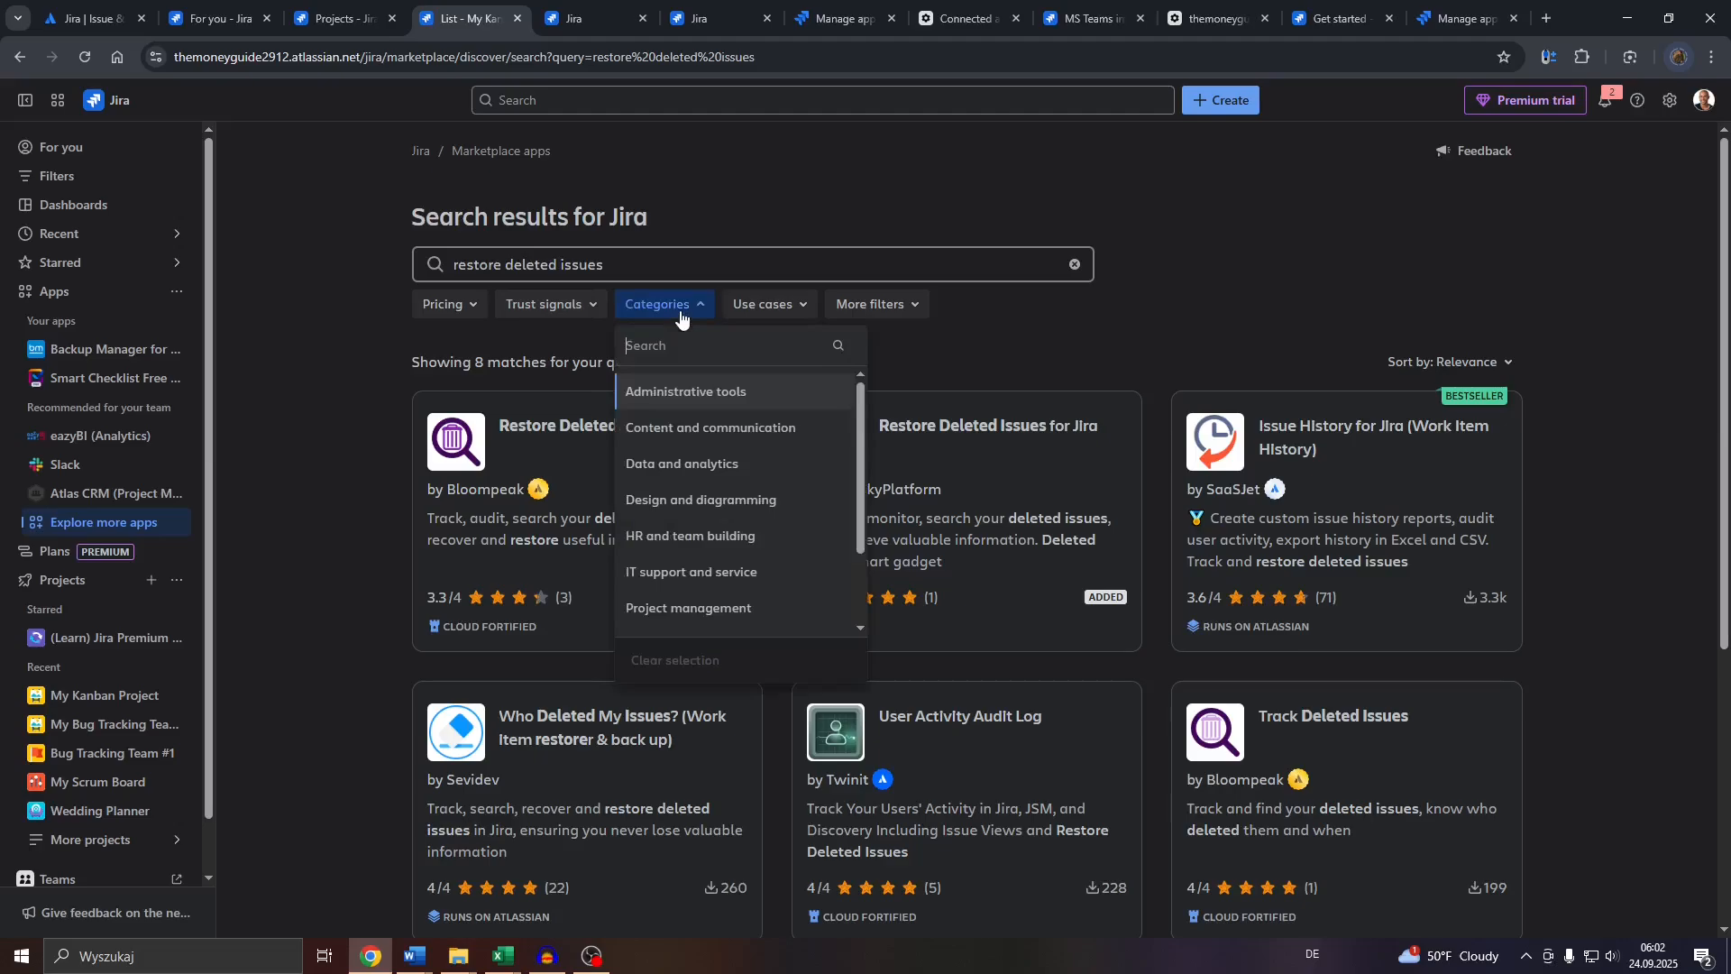
click(829, 305)
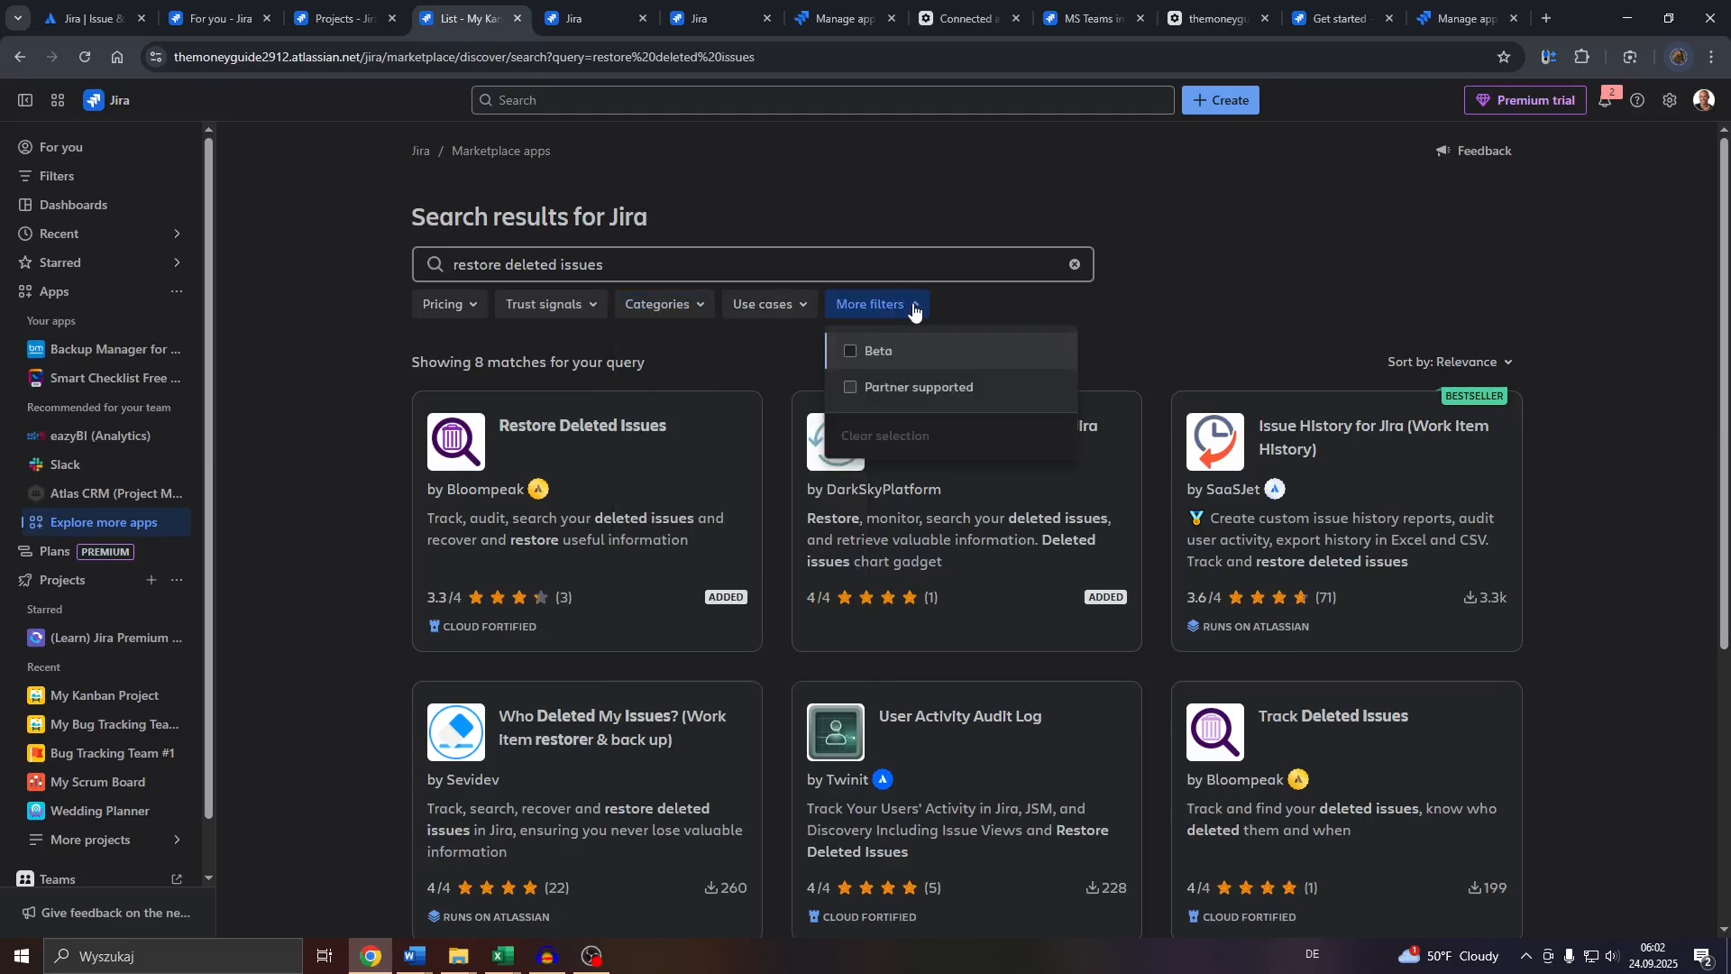
click(1208, 309)
click(577, 305)
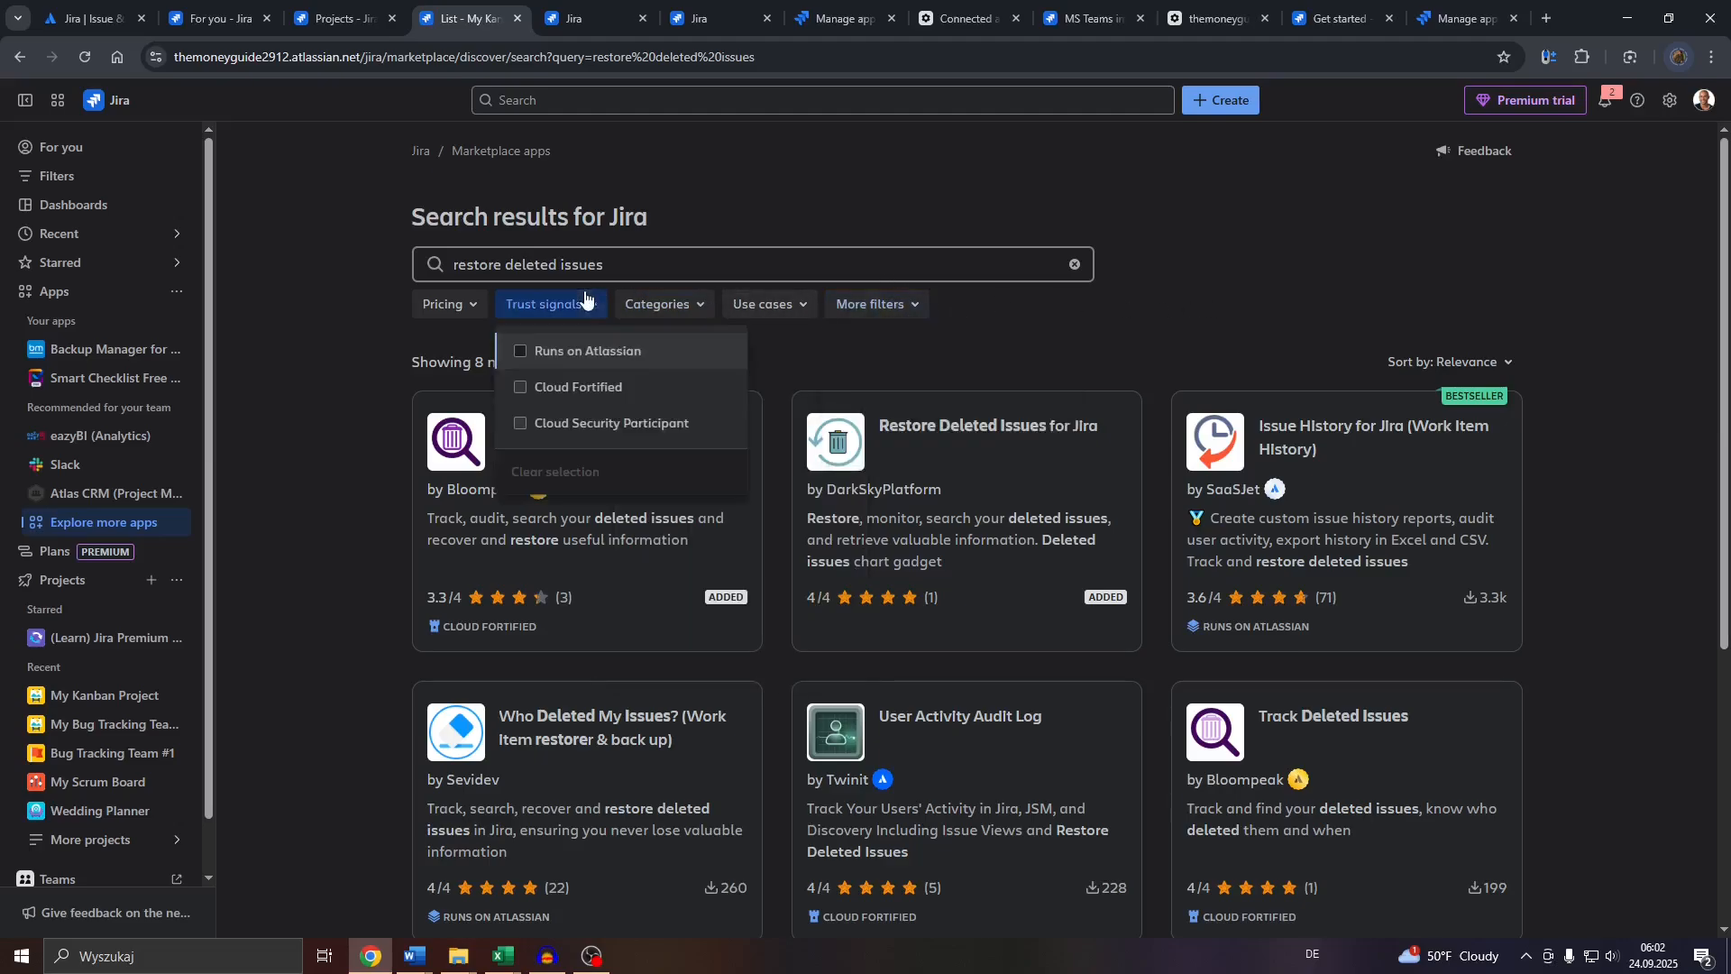
click(313, 270)
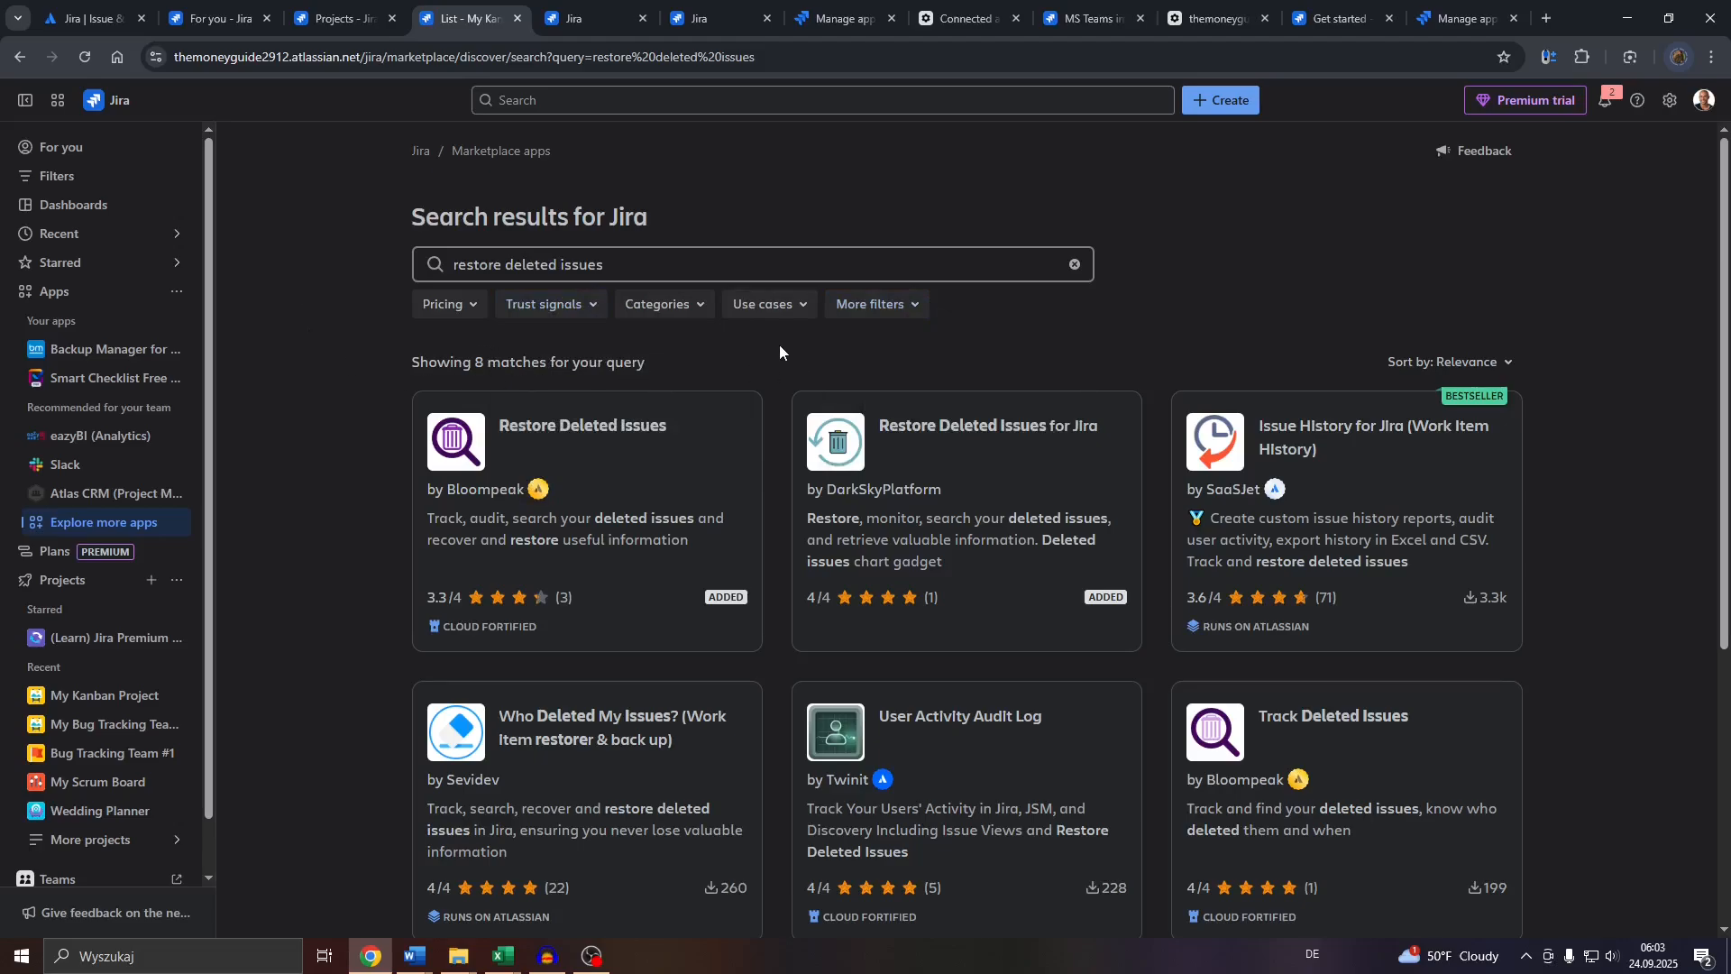
click(1495, 363)
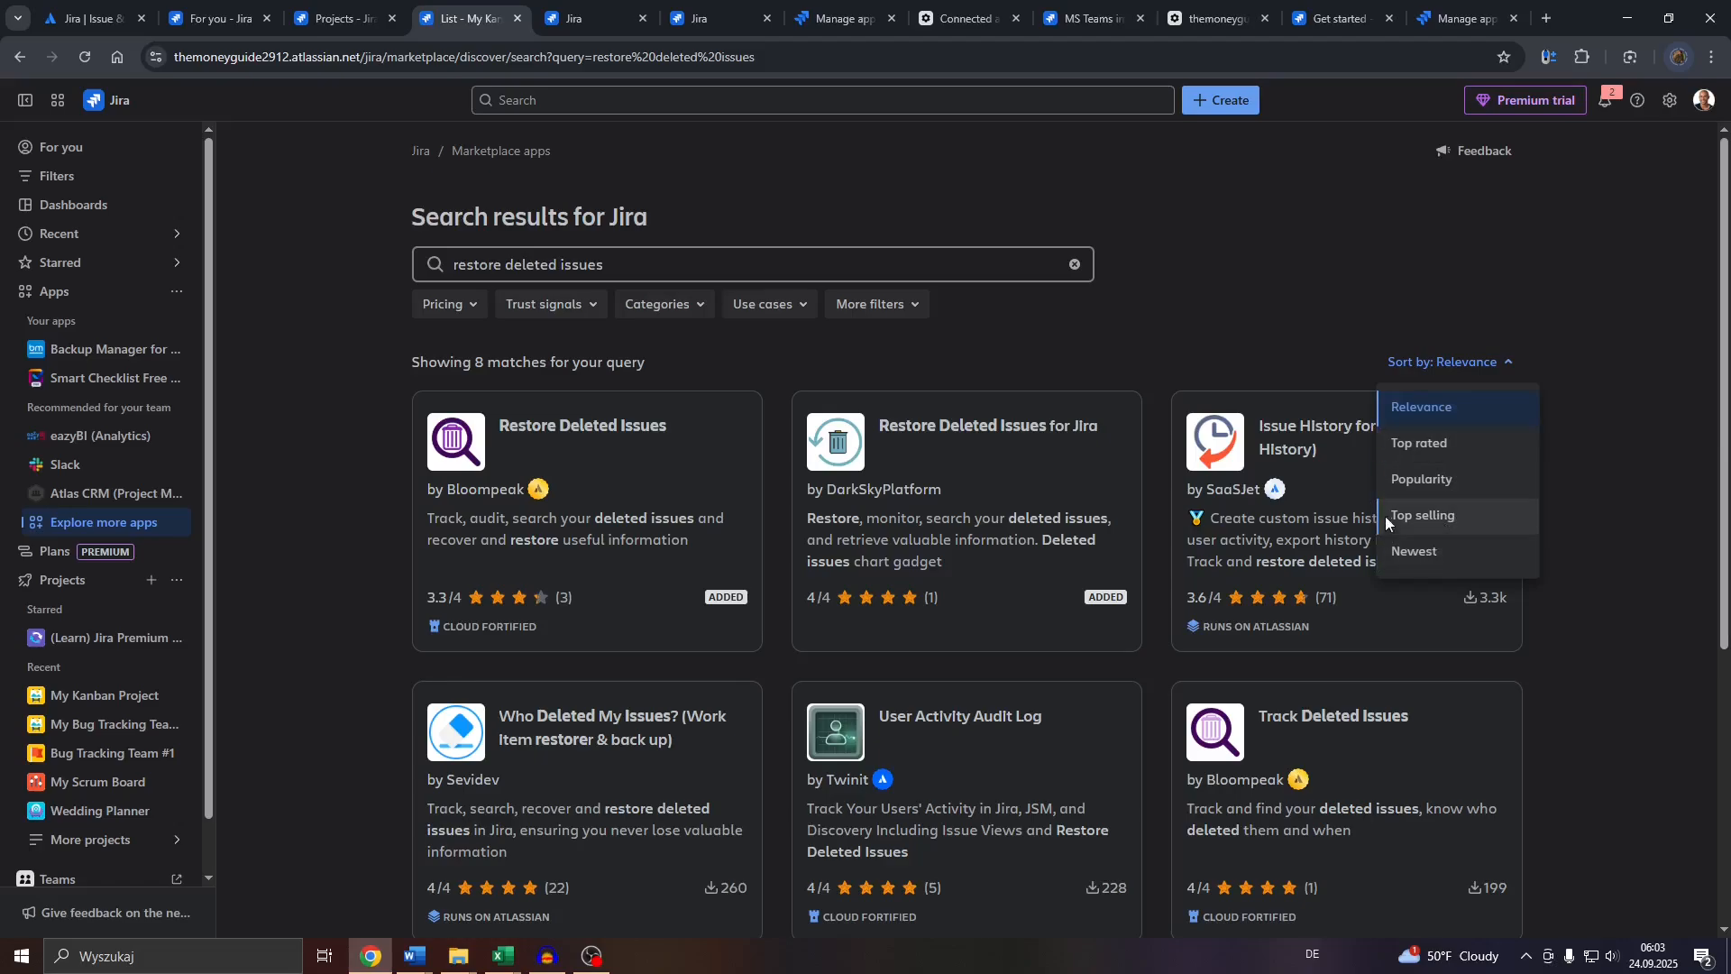
click(1214, 335)
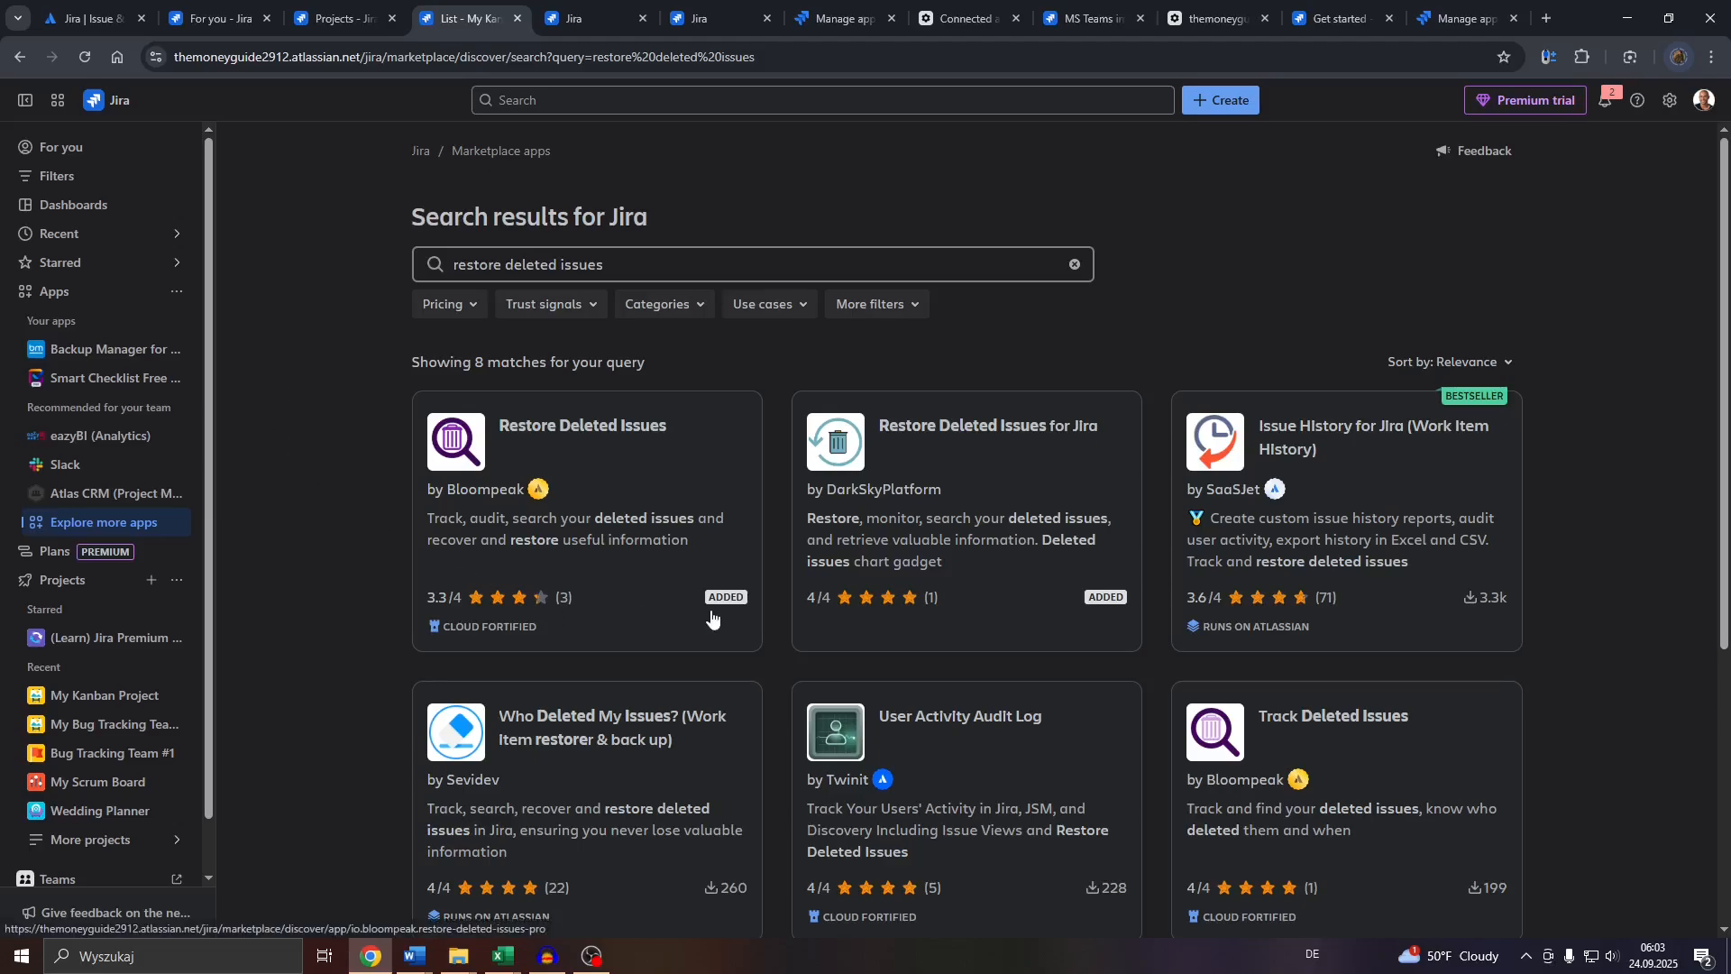
Open Bloompeak's Restore Deleted Issues app page in a new tab and try its Get Started option.
middle_click(616, 500)
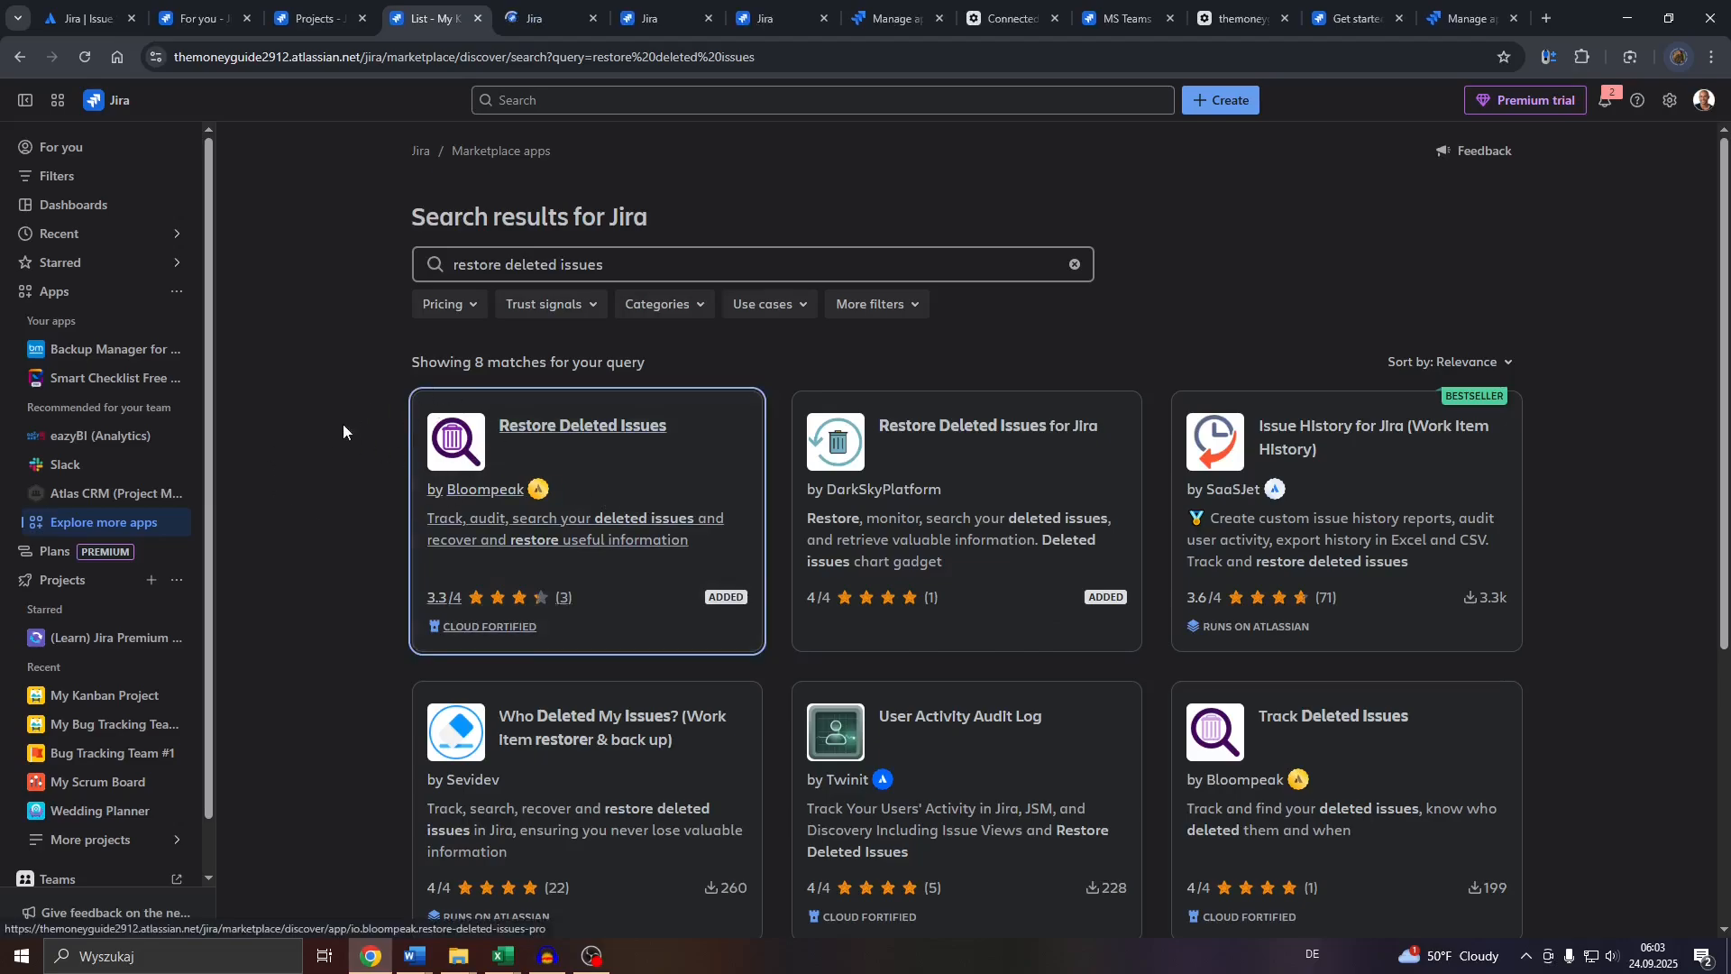
click(529, 7)
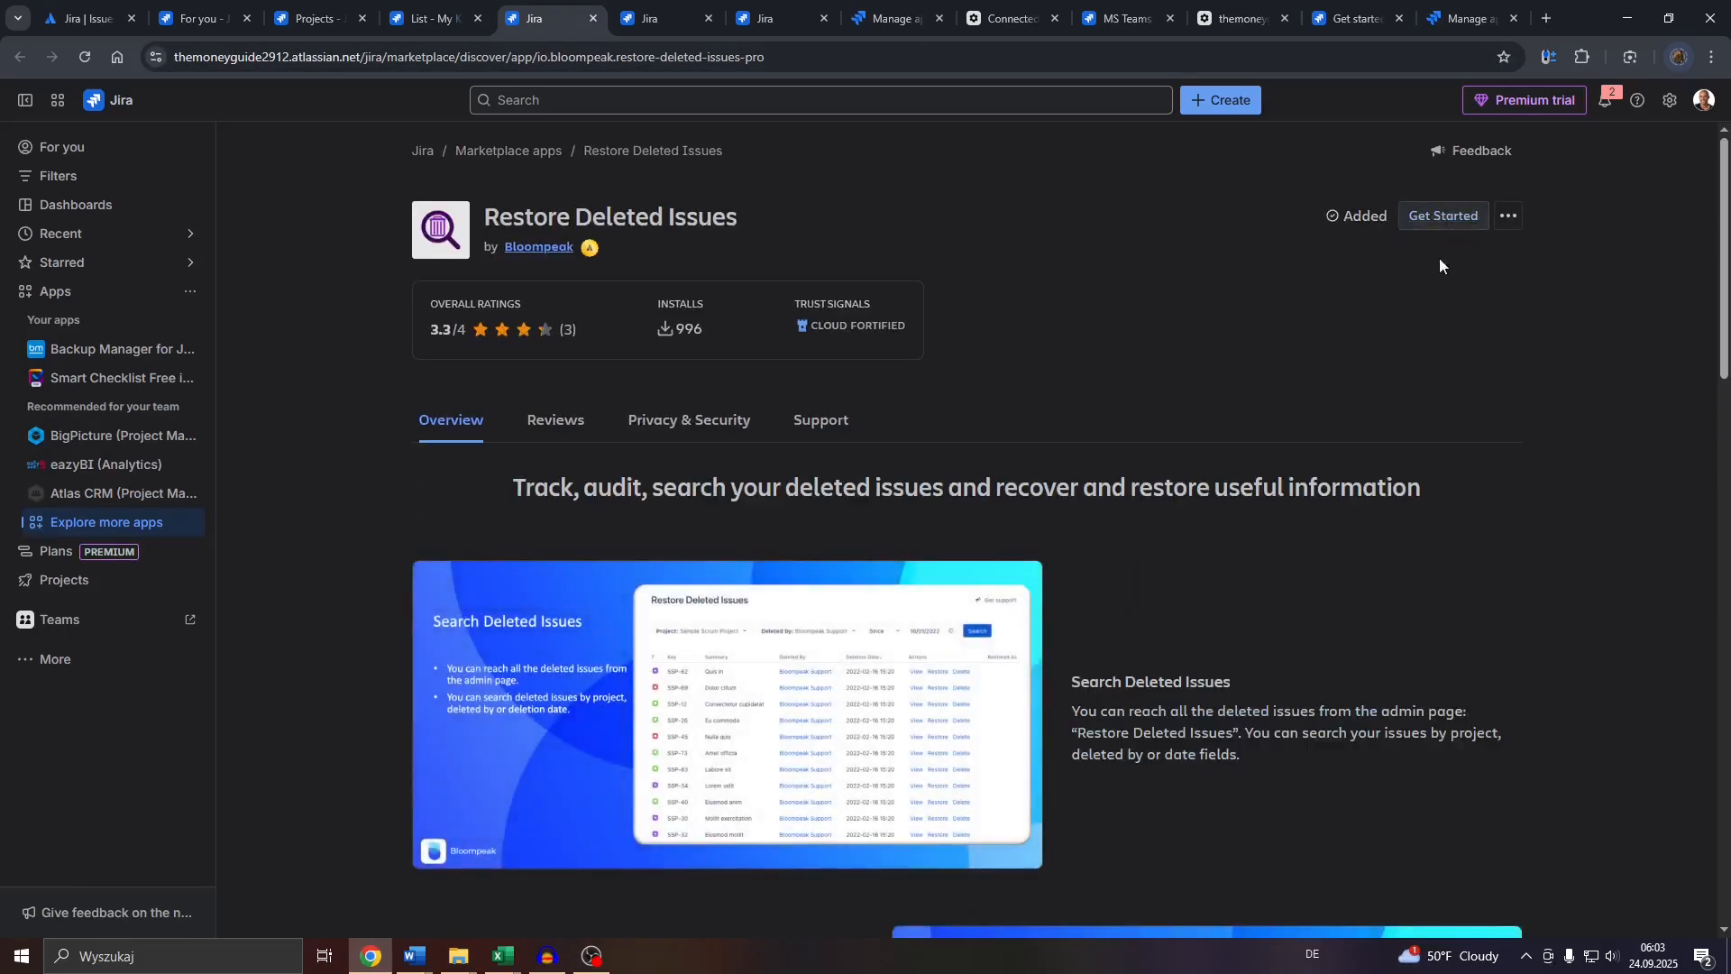
click(1442, 216)
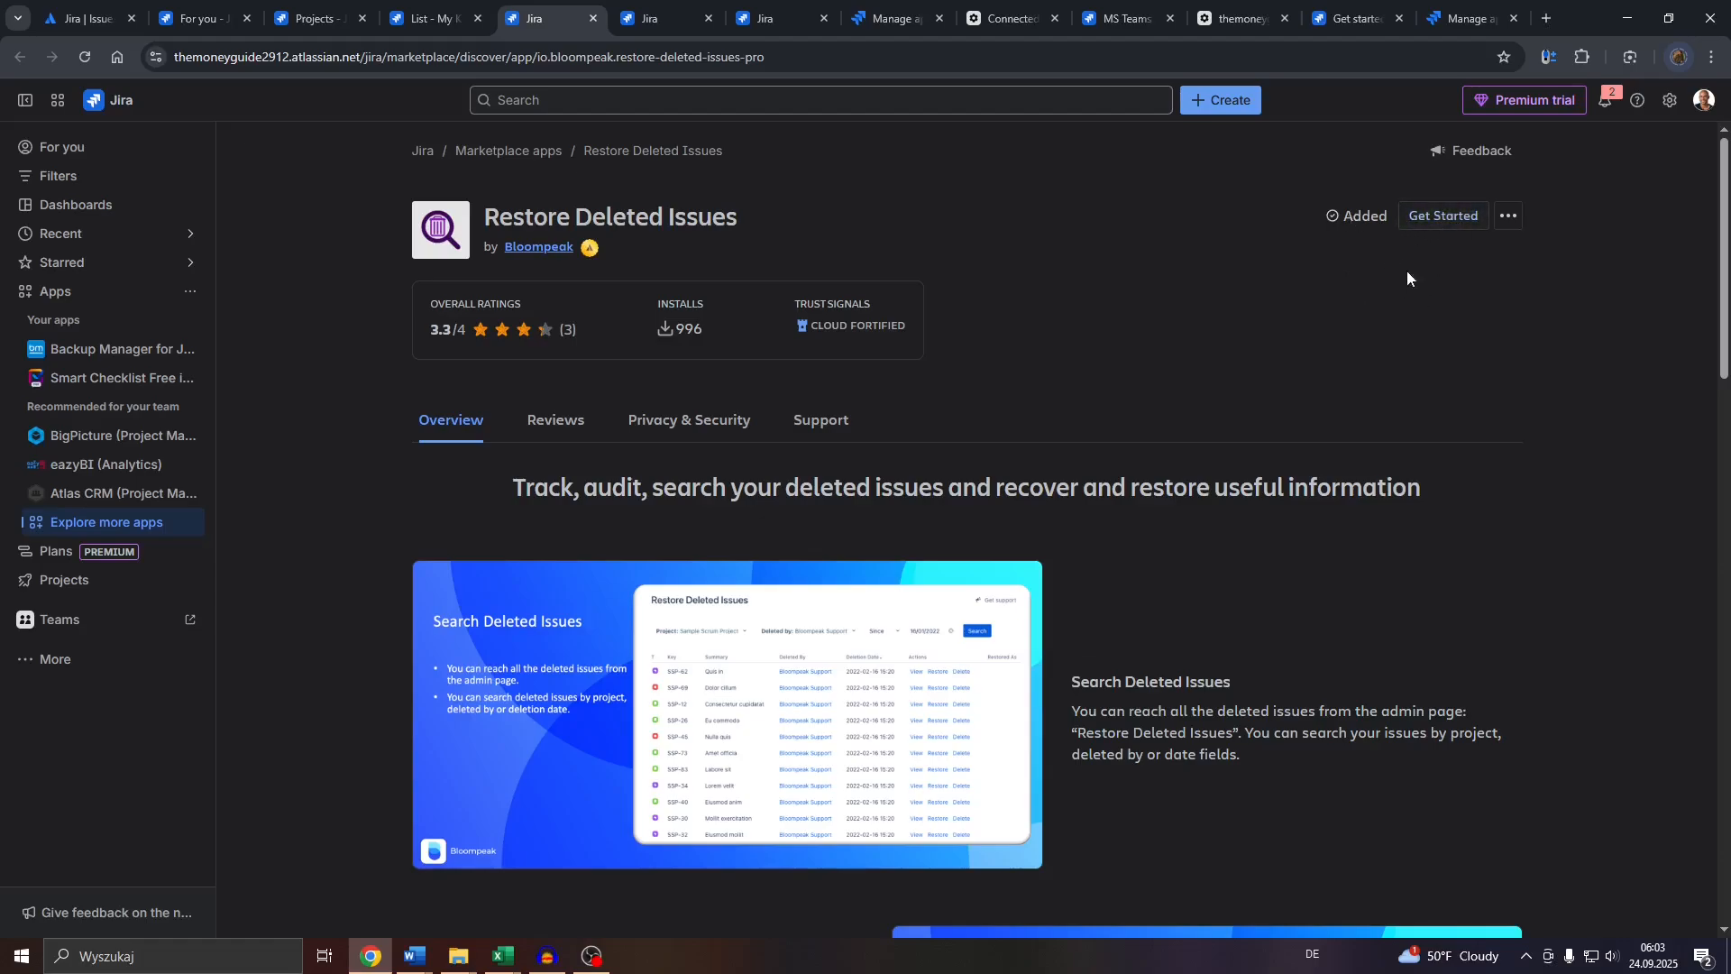
Open Issue History for Jira in a new tab, view its edition and site selection, and return to the search results.
click(431, 18)
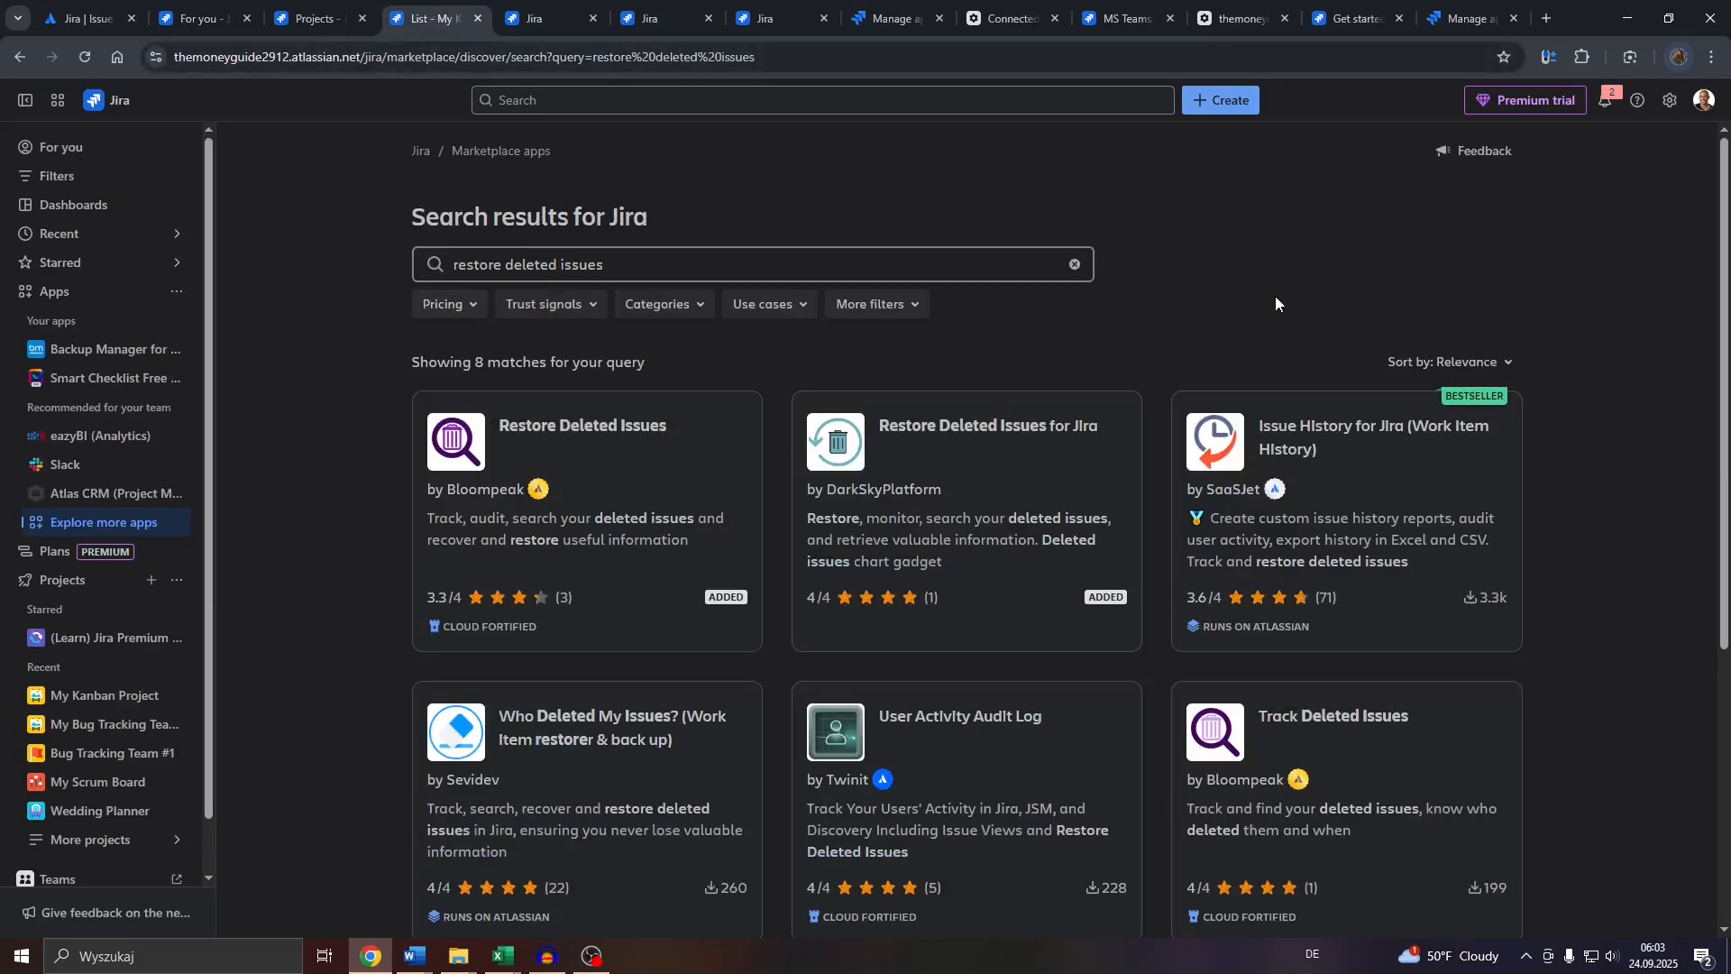
middle_click(1325, 449)
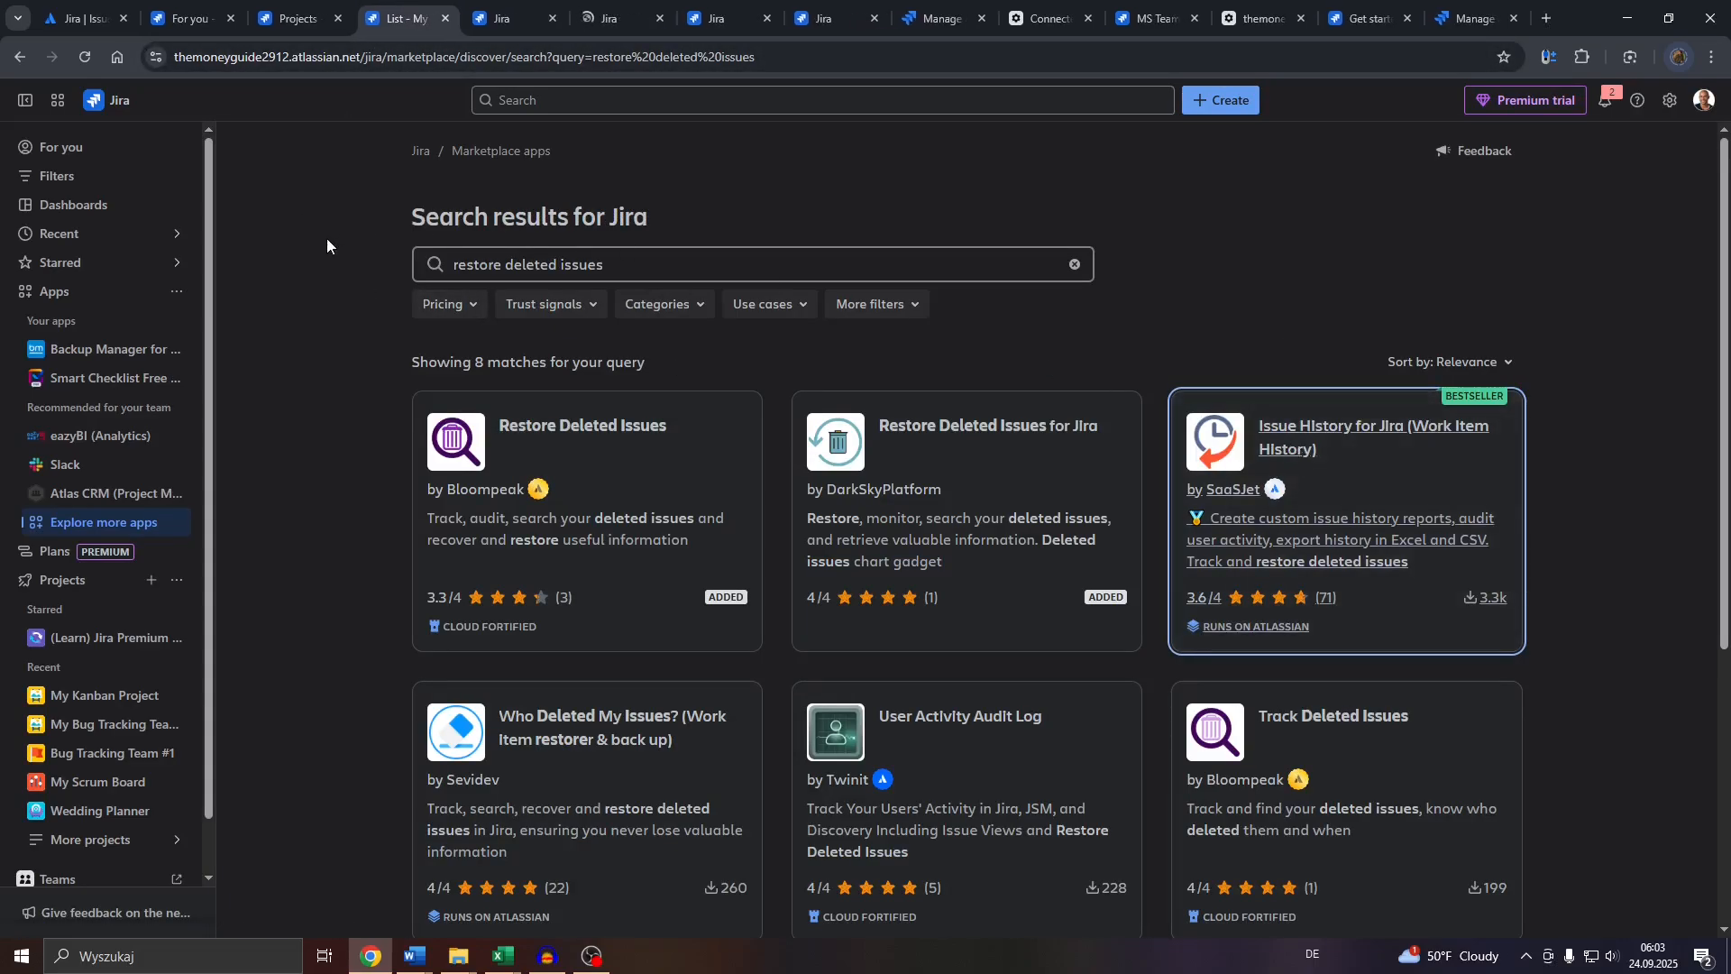
click(600, 7)
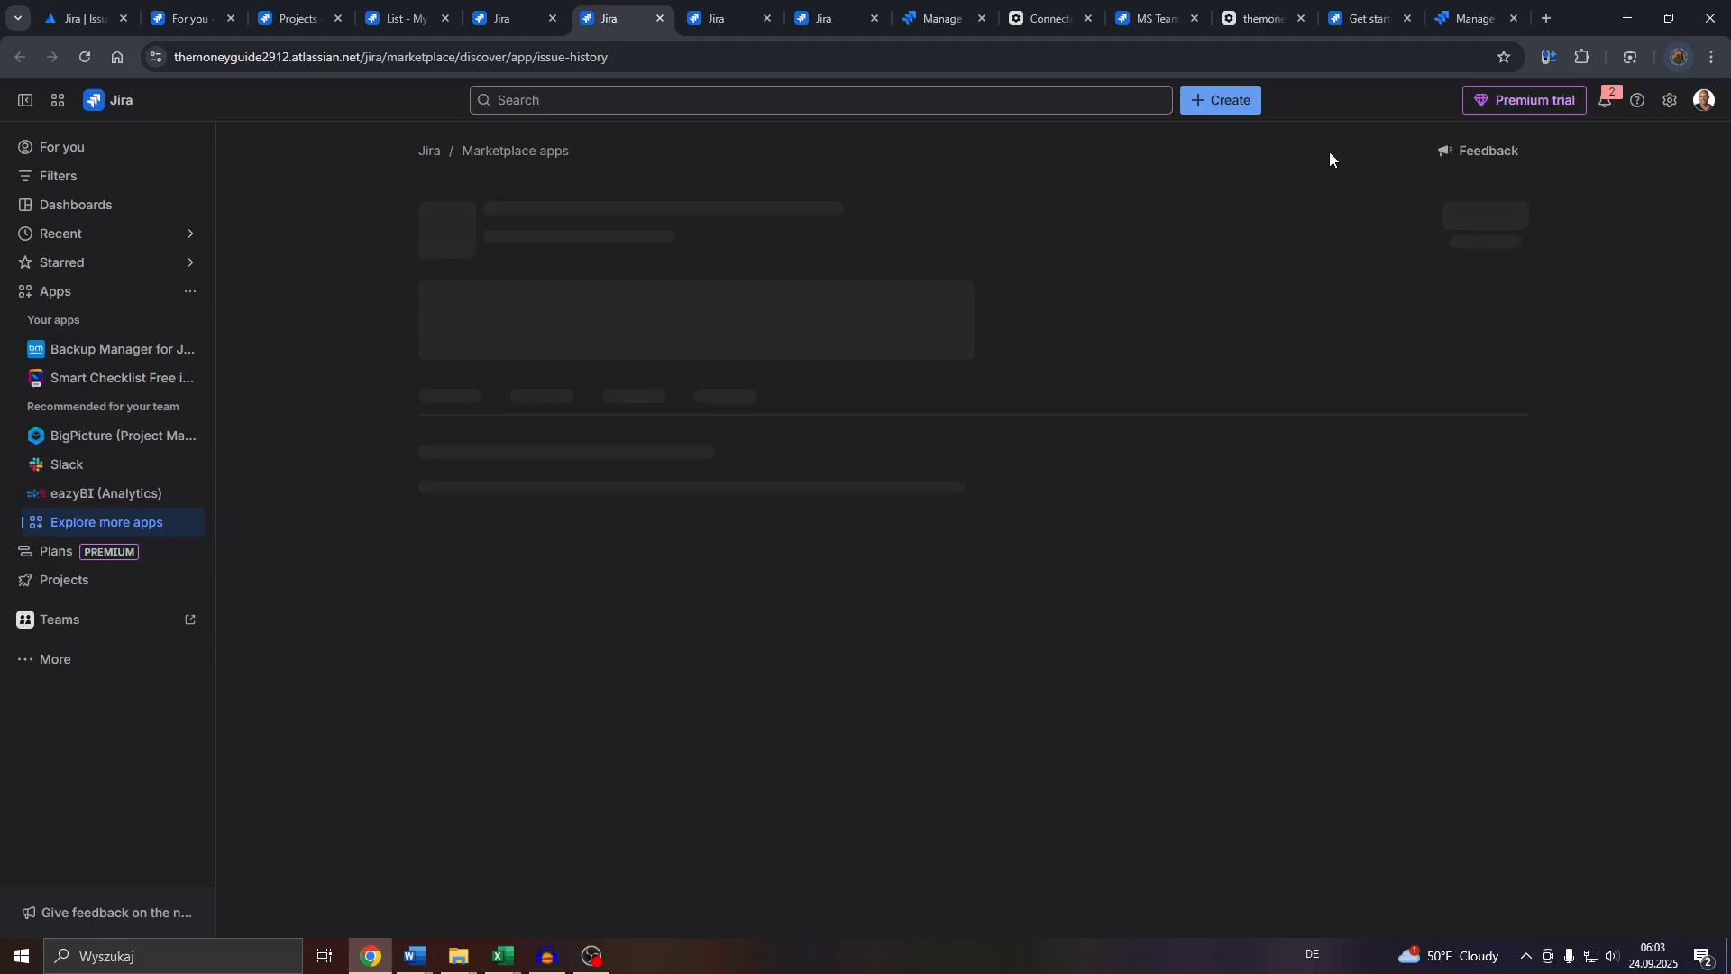
click(1488, 215)
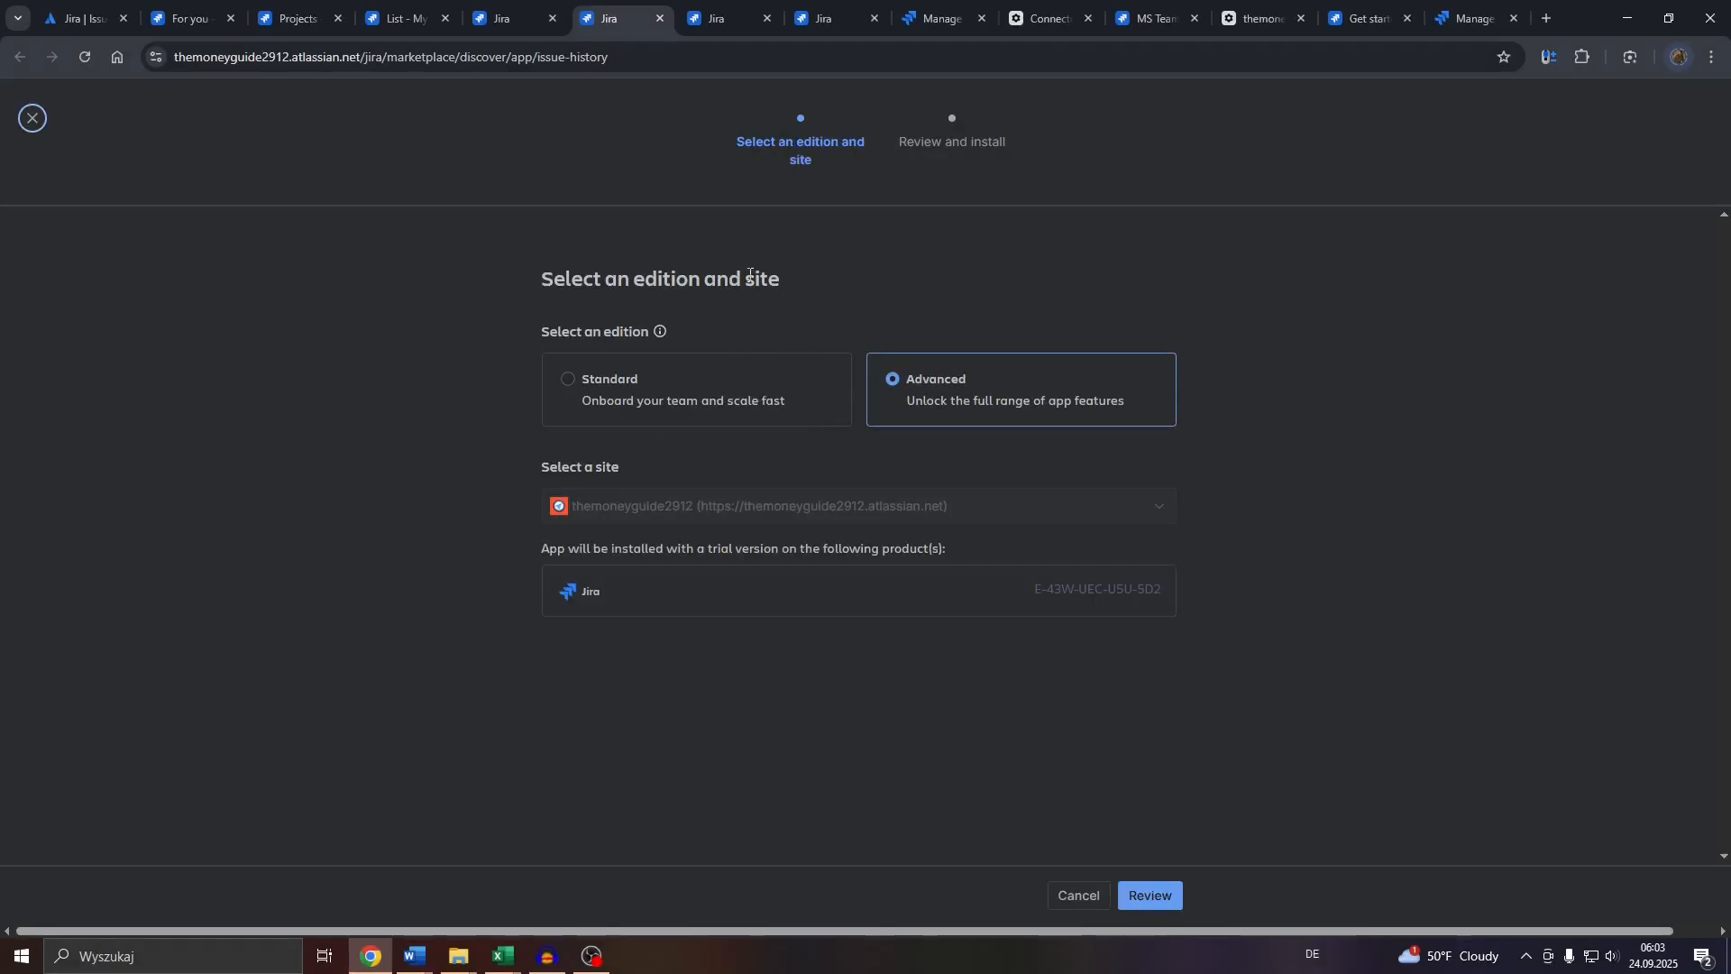
click(411, 18)
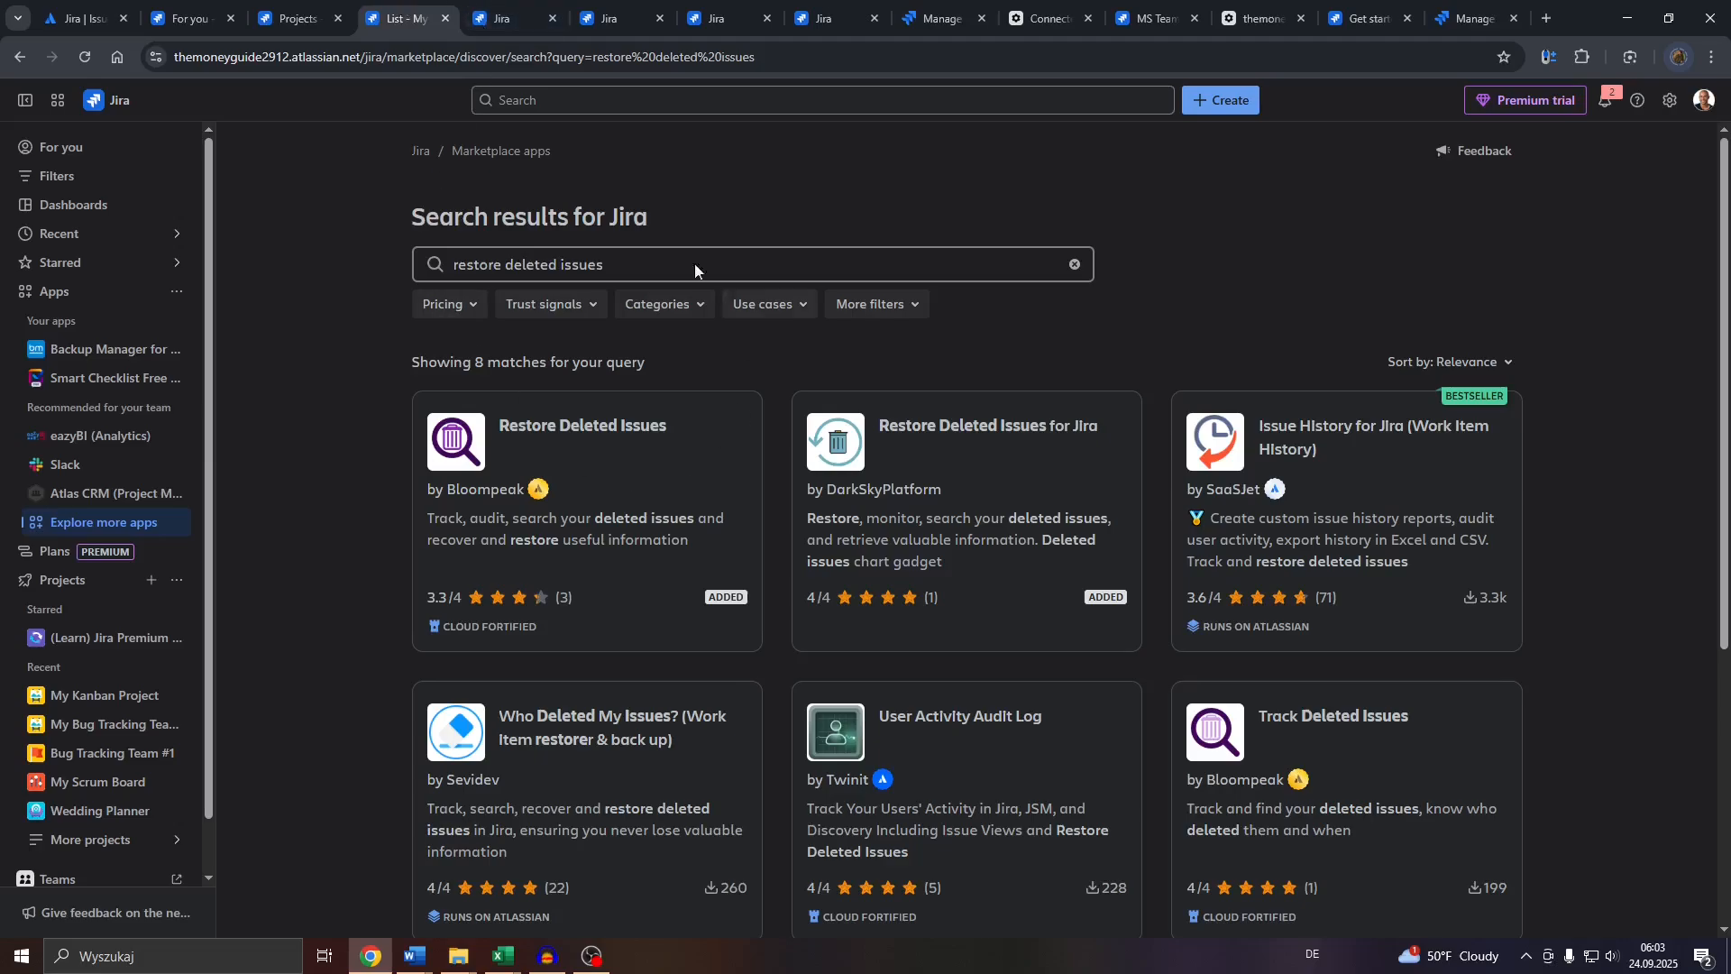
Start the free trial of the Advanced edition of Issue History for Jira on the preselected site.
click(609, 18)
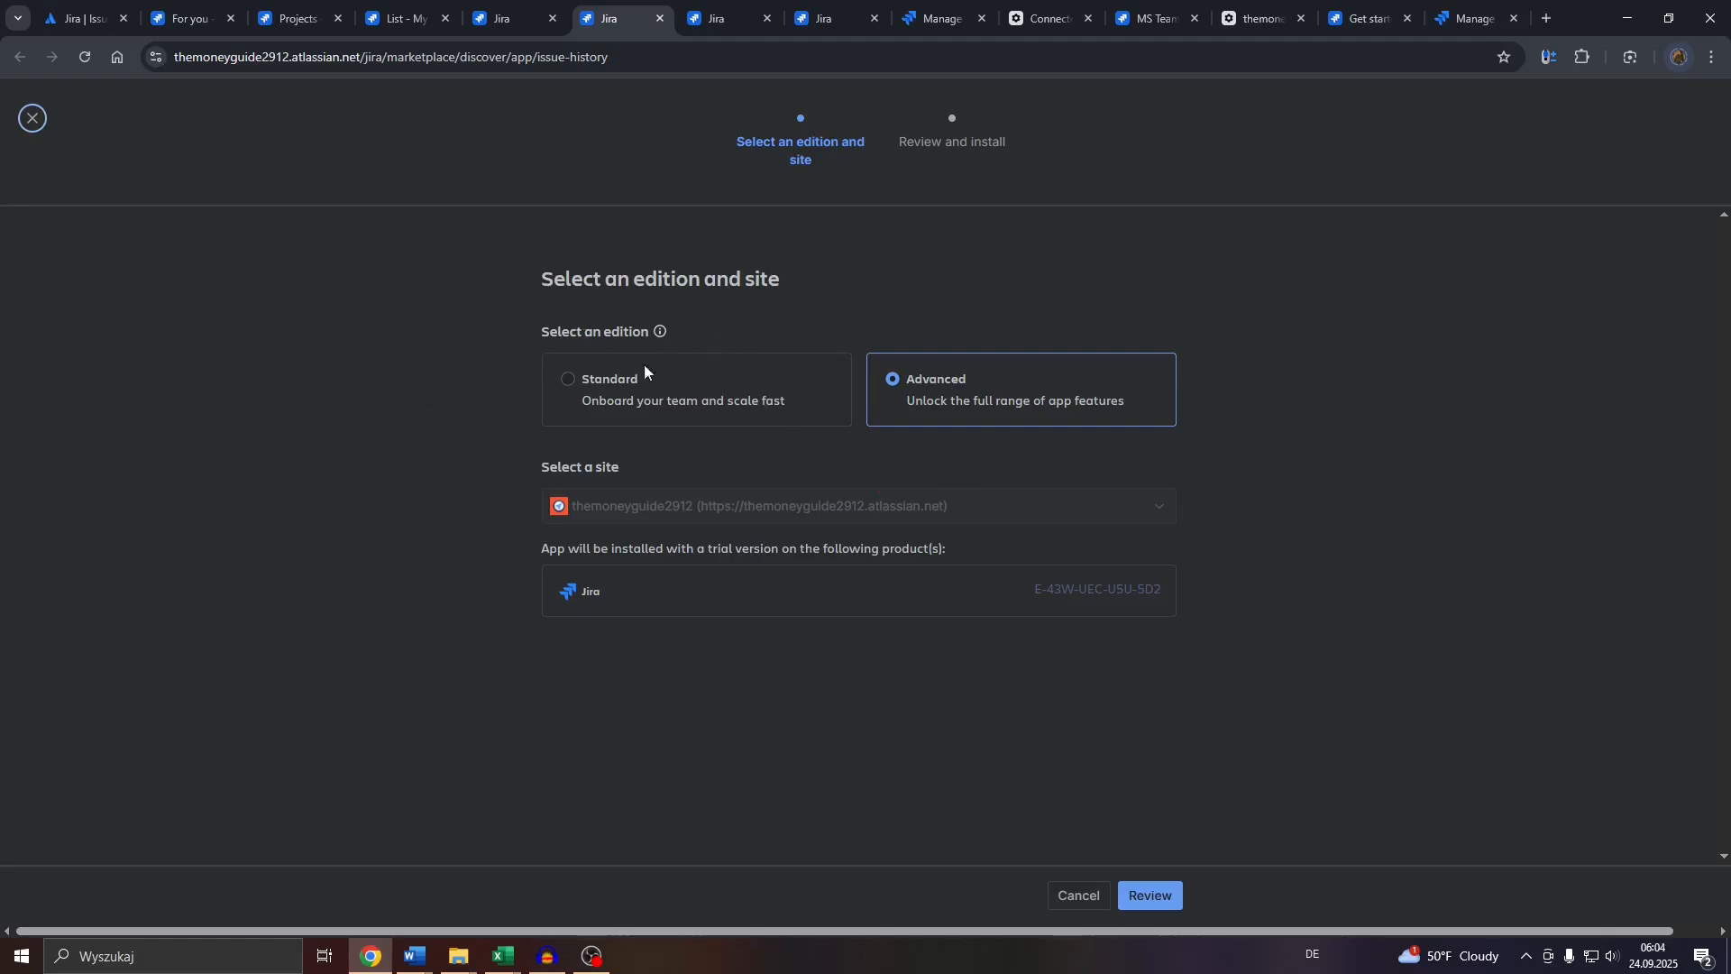
drag(540, 329, 625, 331)
click(627, 332)
click(1151, 894)
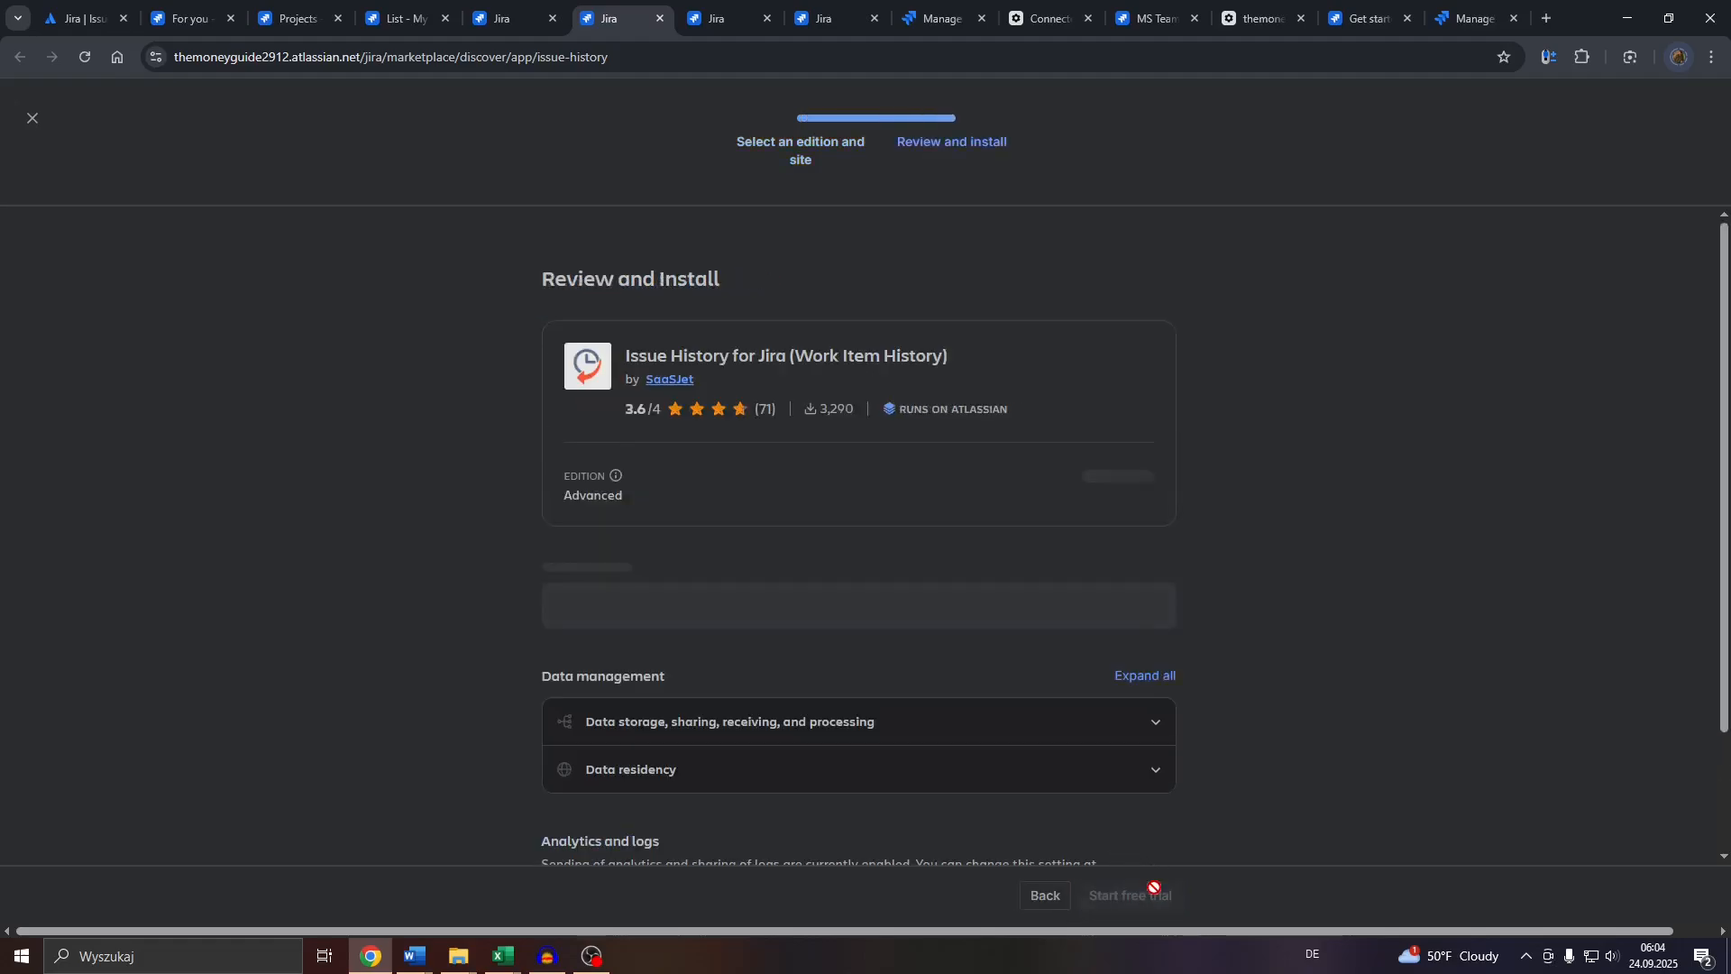
scroll(1296, 539, down, 1)
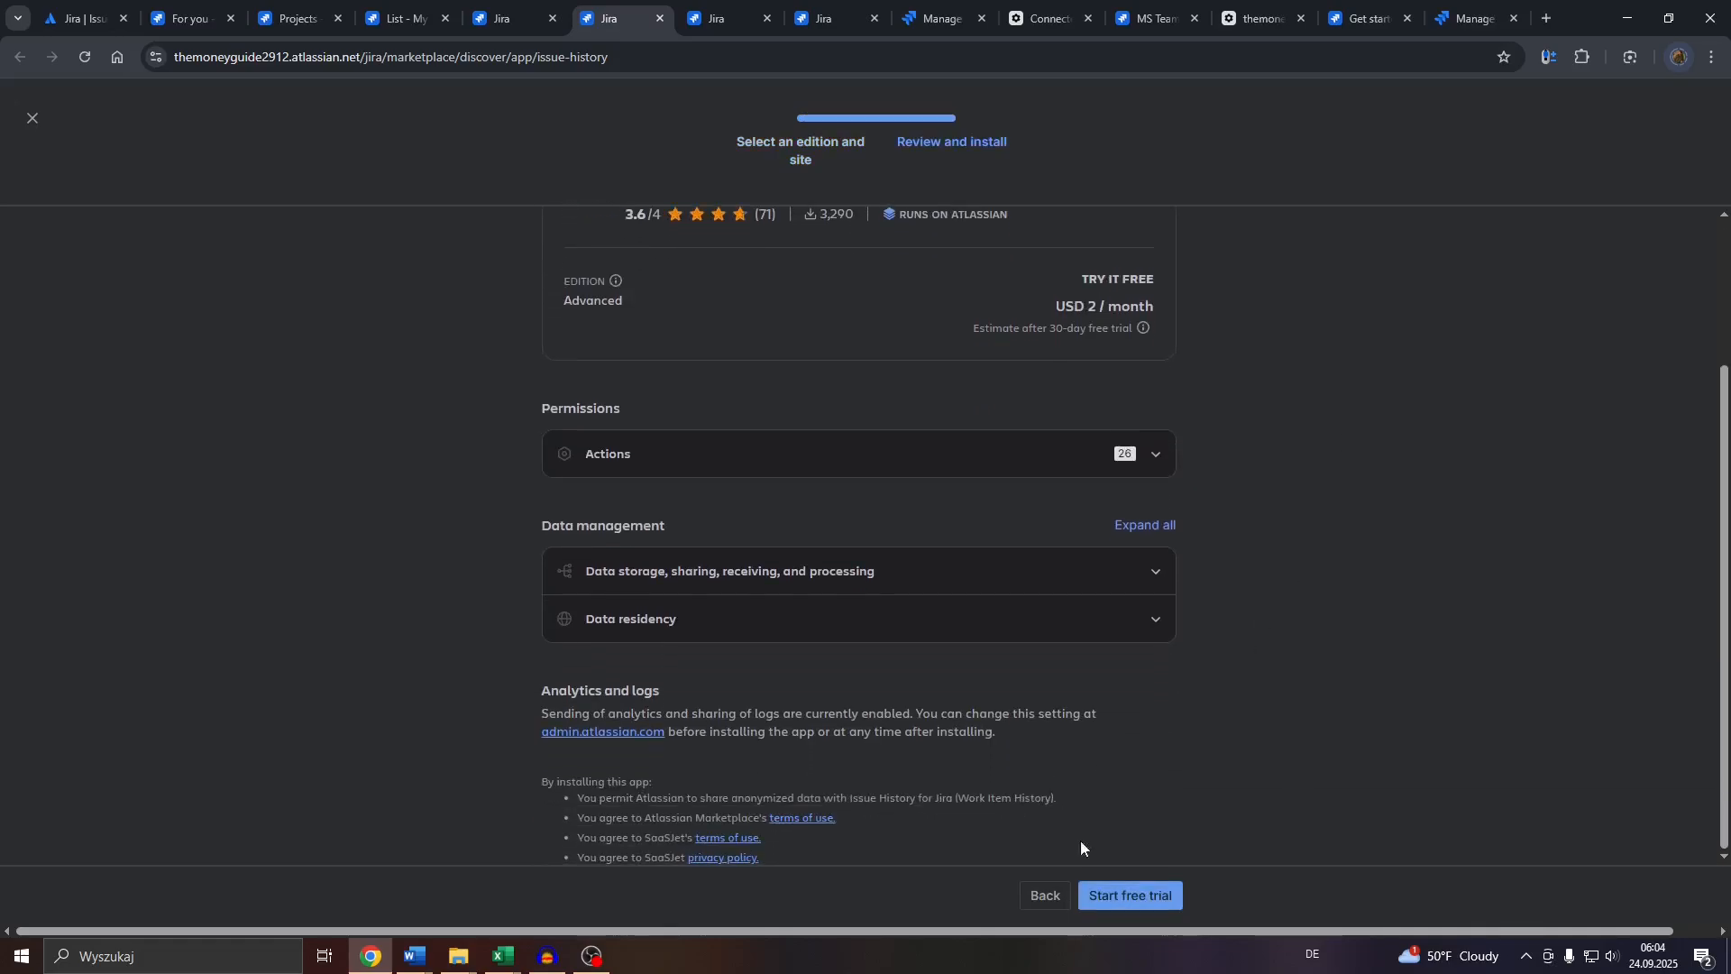
click(1118, 896)
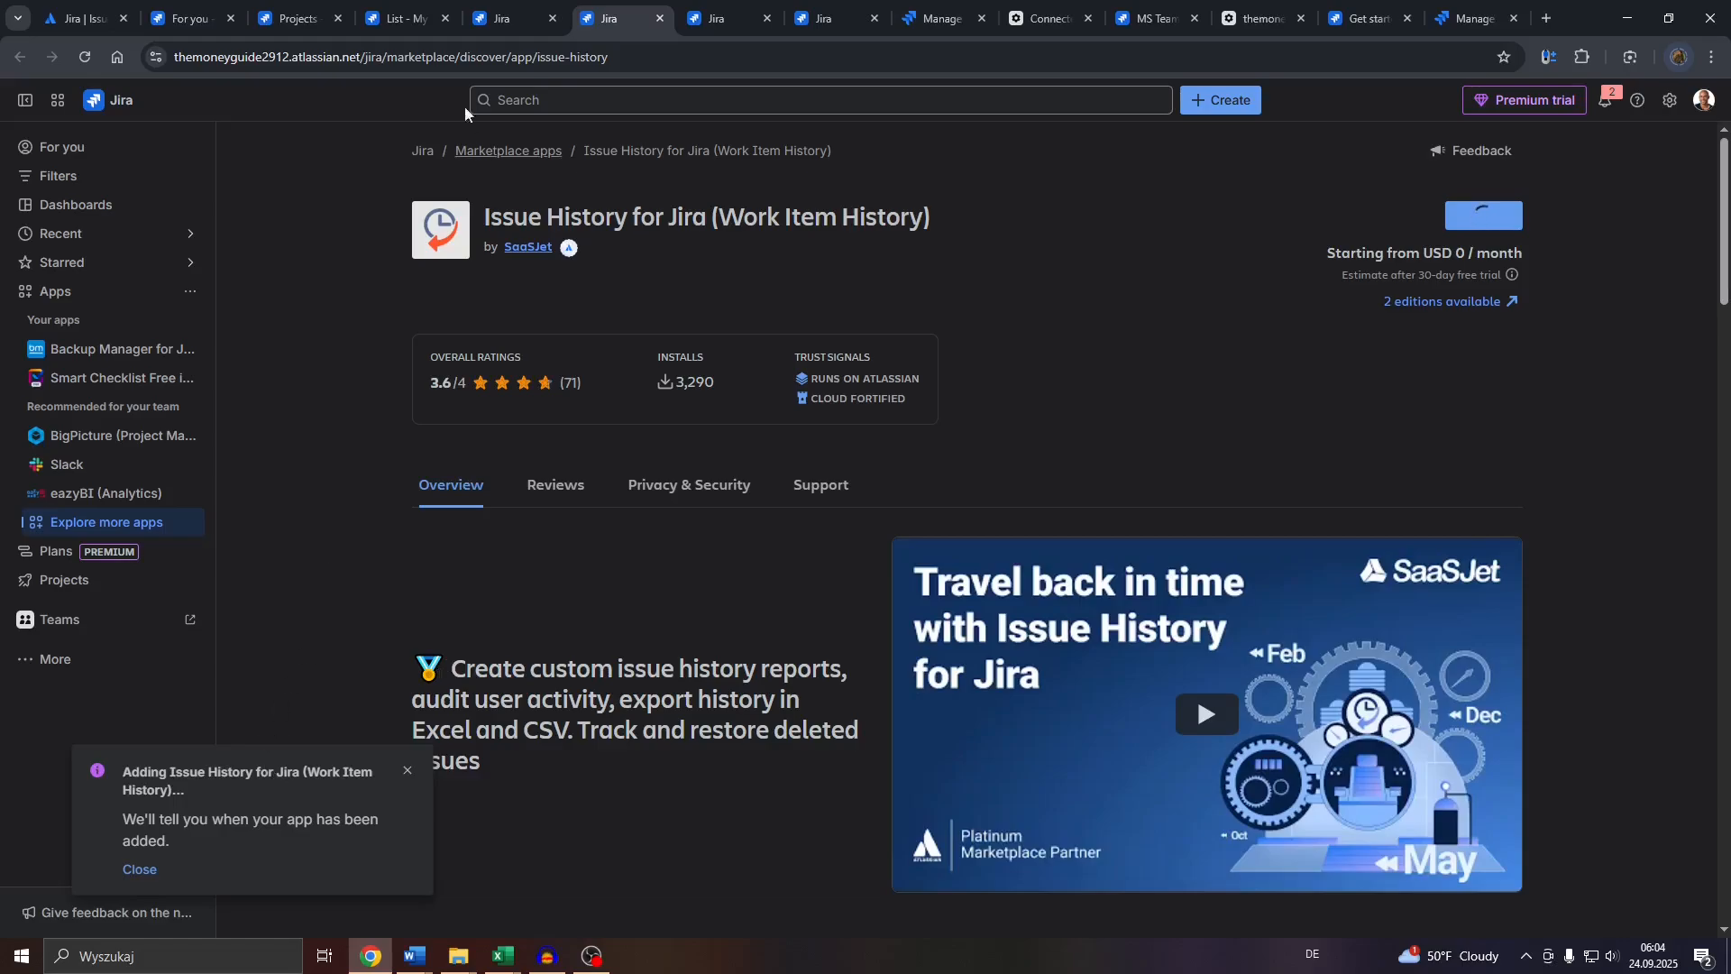
Open the getting-started page of Bloompeak's Restore Deleted Issues app and read its instructions.
click(720, 8)
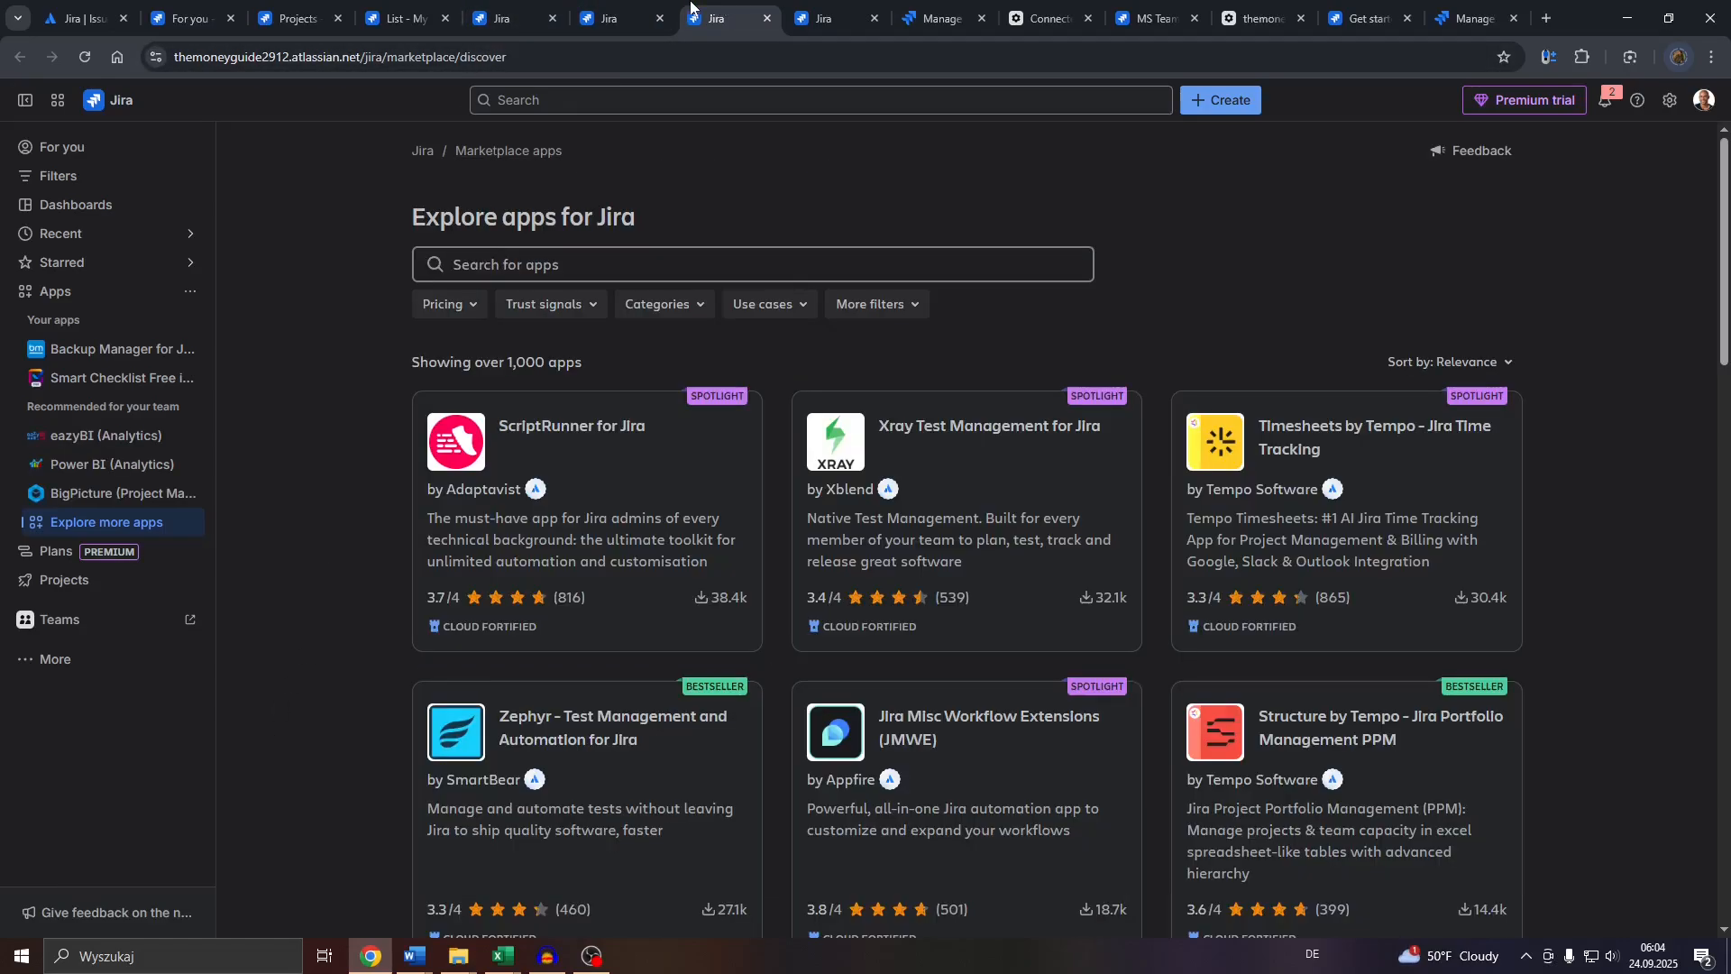
click(510, 7)
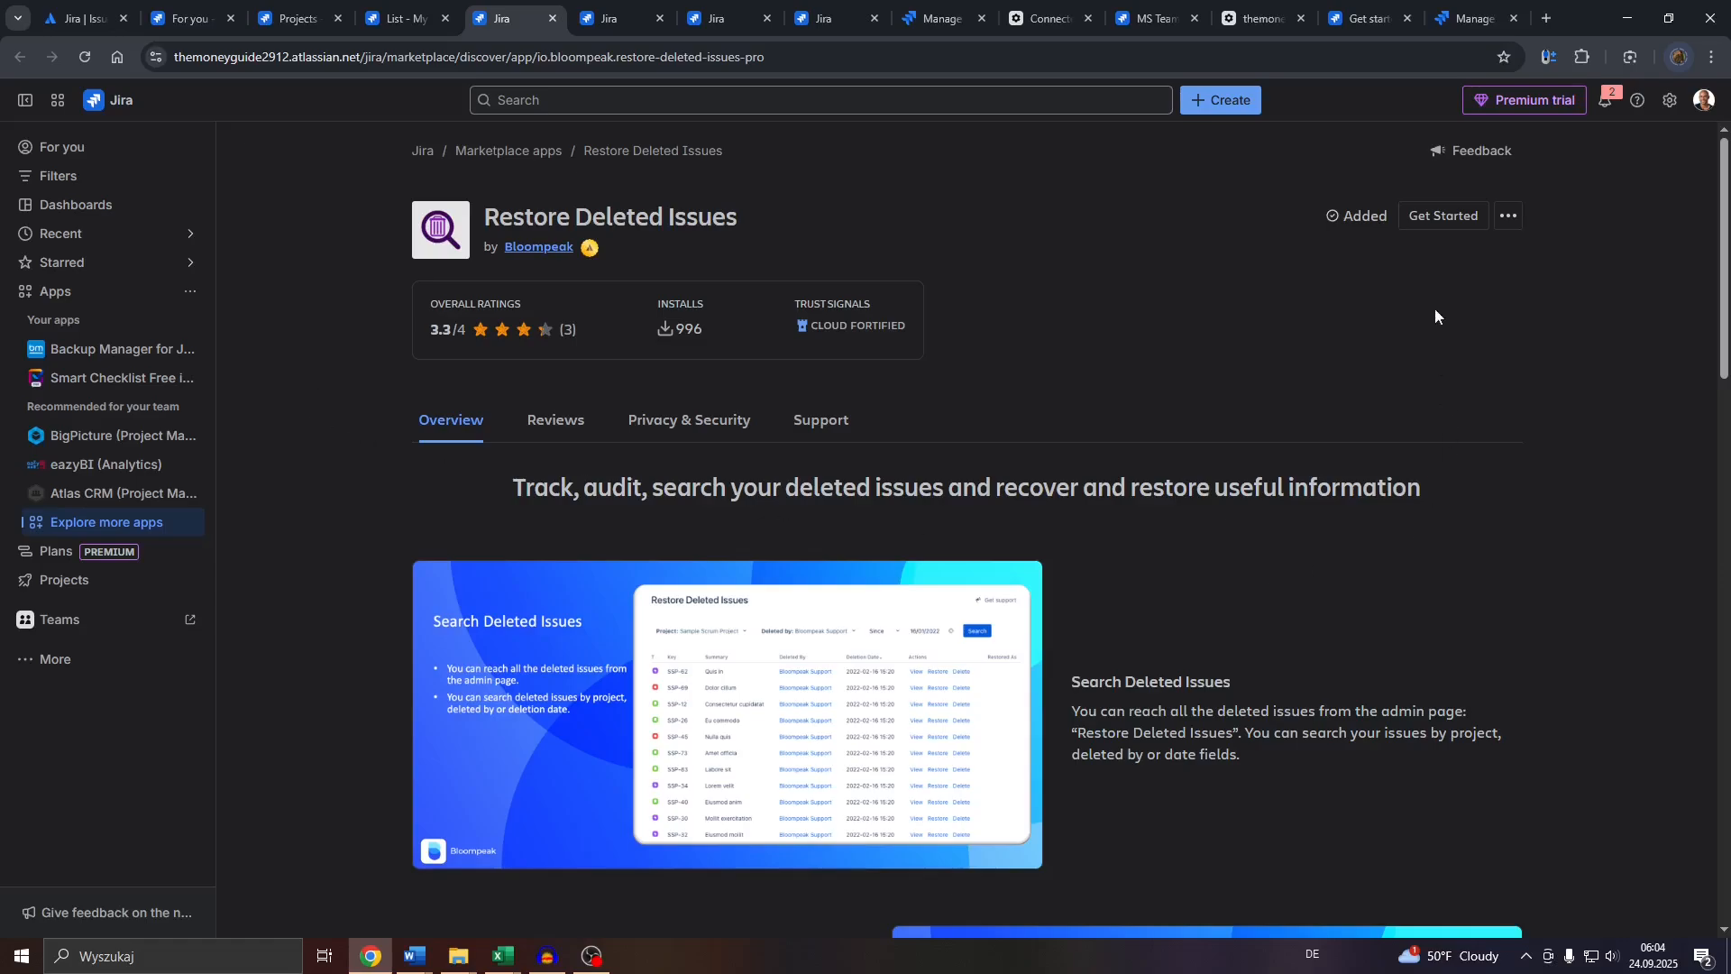
click(1436, 216)
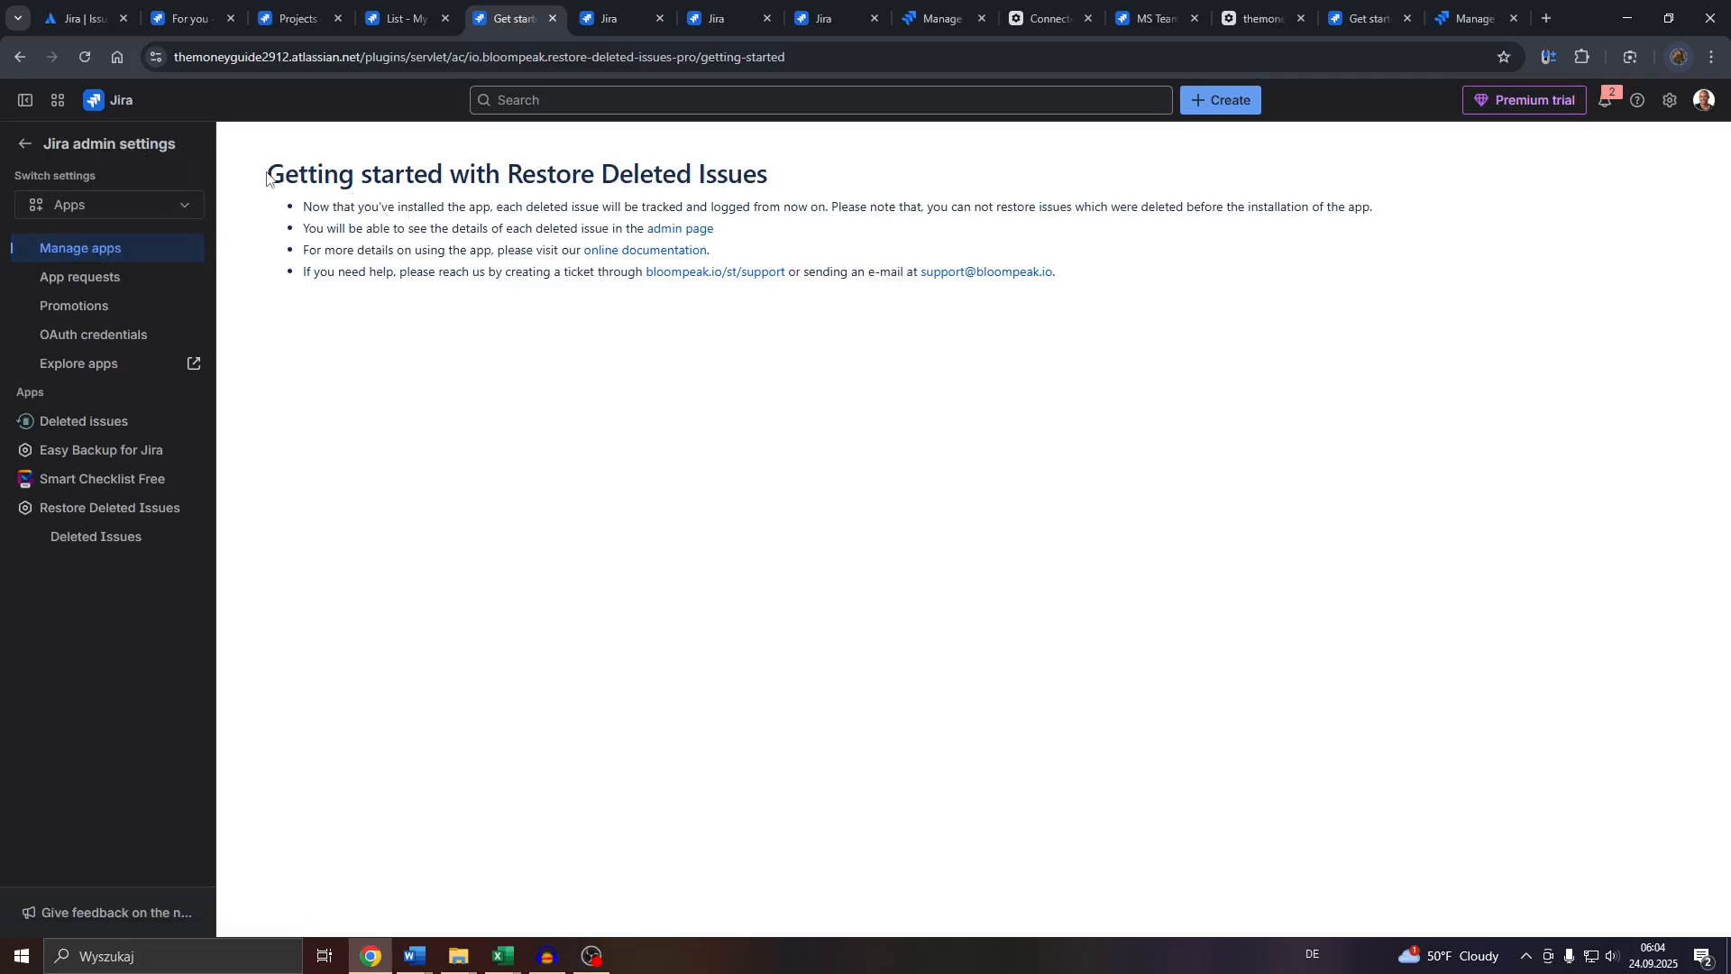
drag(267, 175, 528, 250)
click(456, 251)
scroll(339, 176, up, 3)
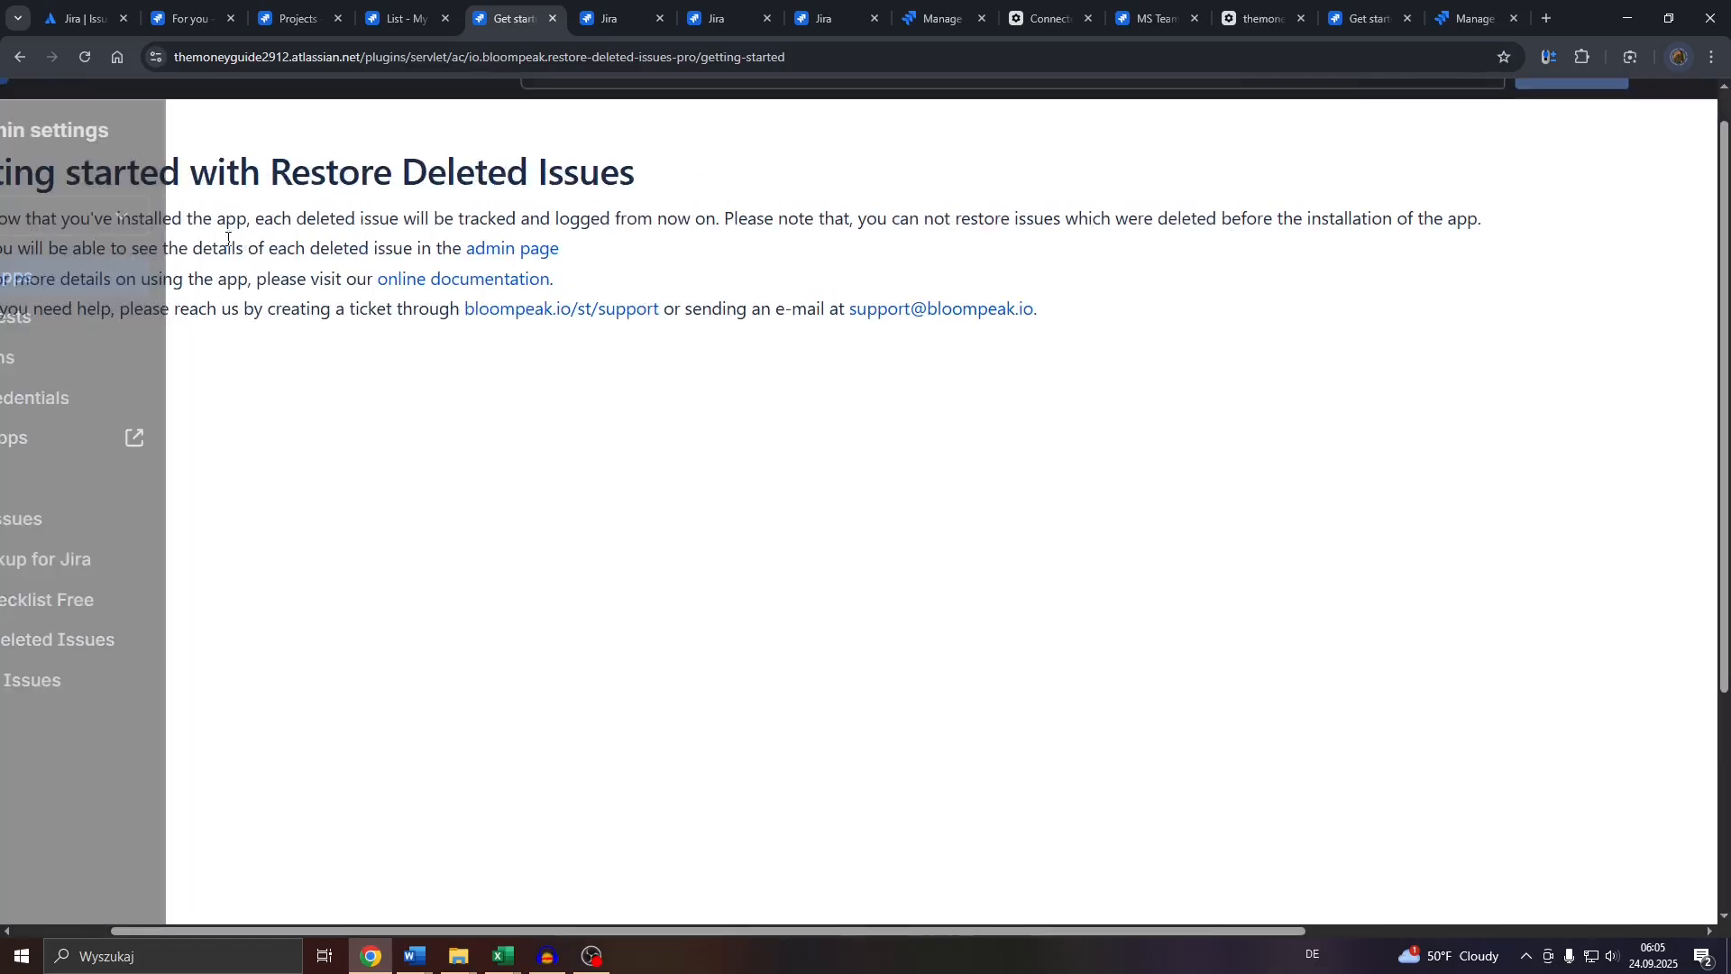
scroll(213, 239, down, 3)
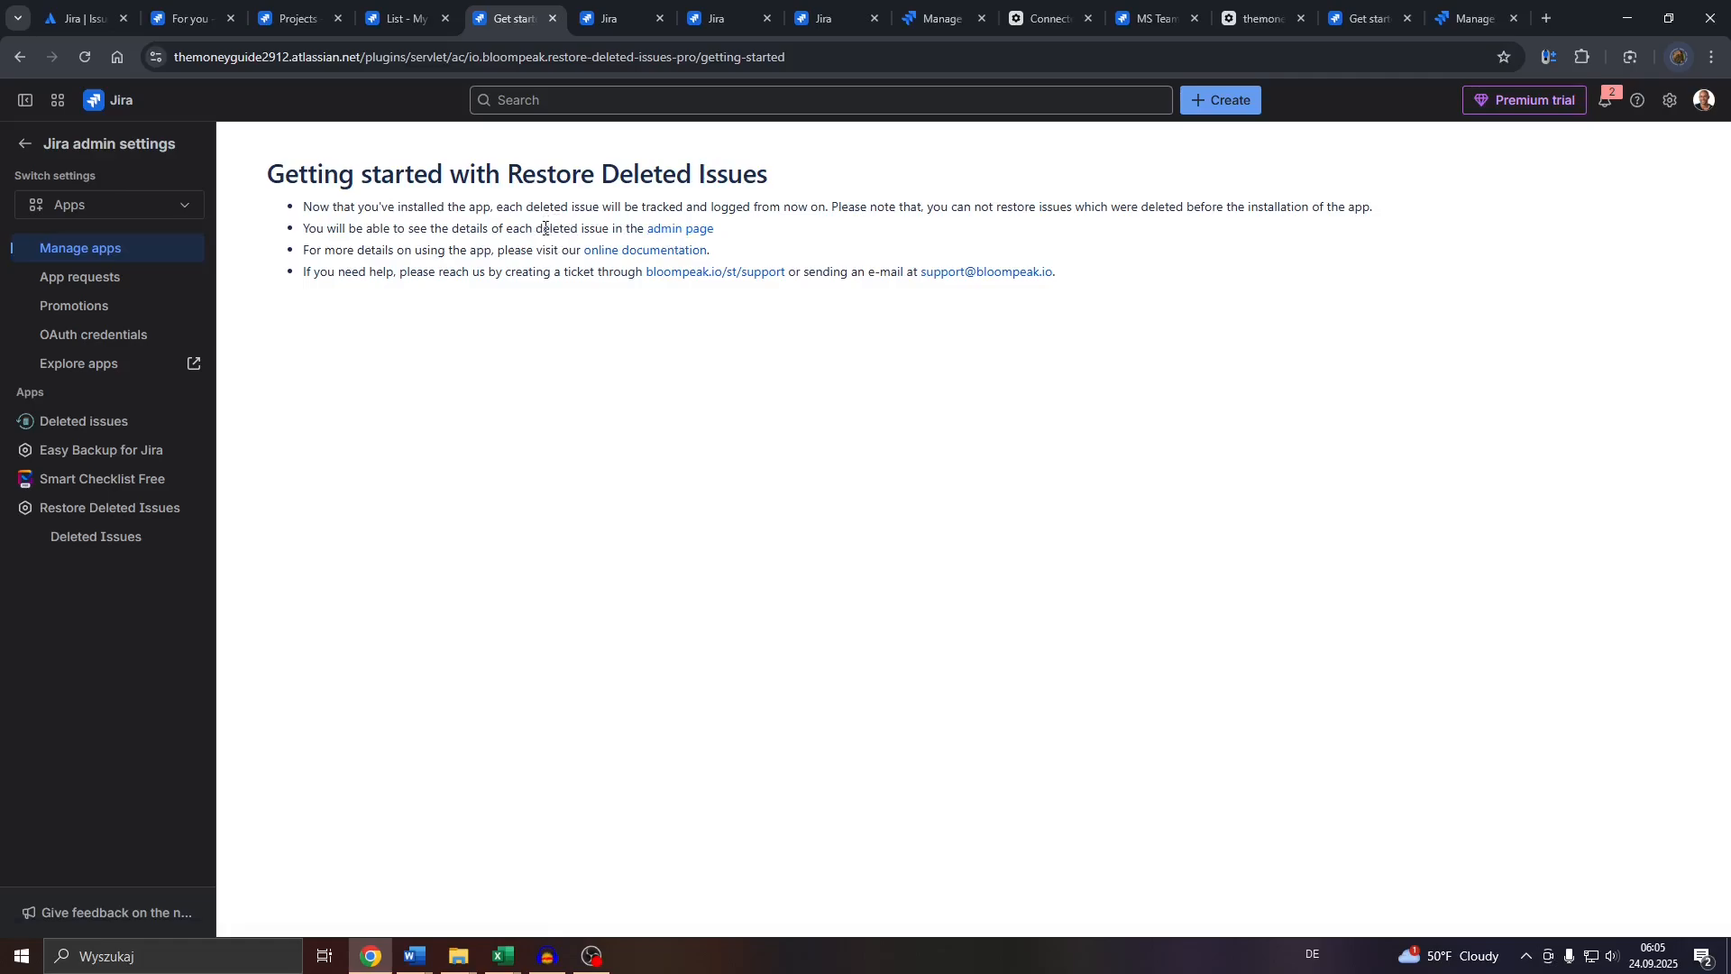
Open the Restore Deleted Issues admin page from the getting-started instructions and view its list of deleted issues.
click(654, 233)
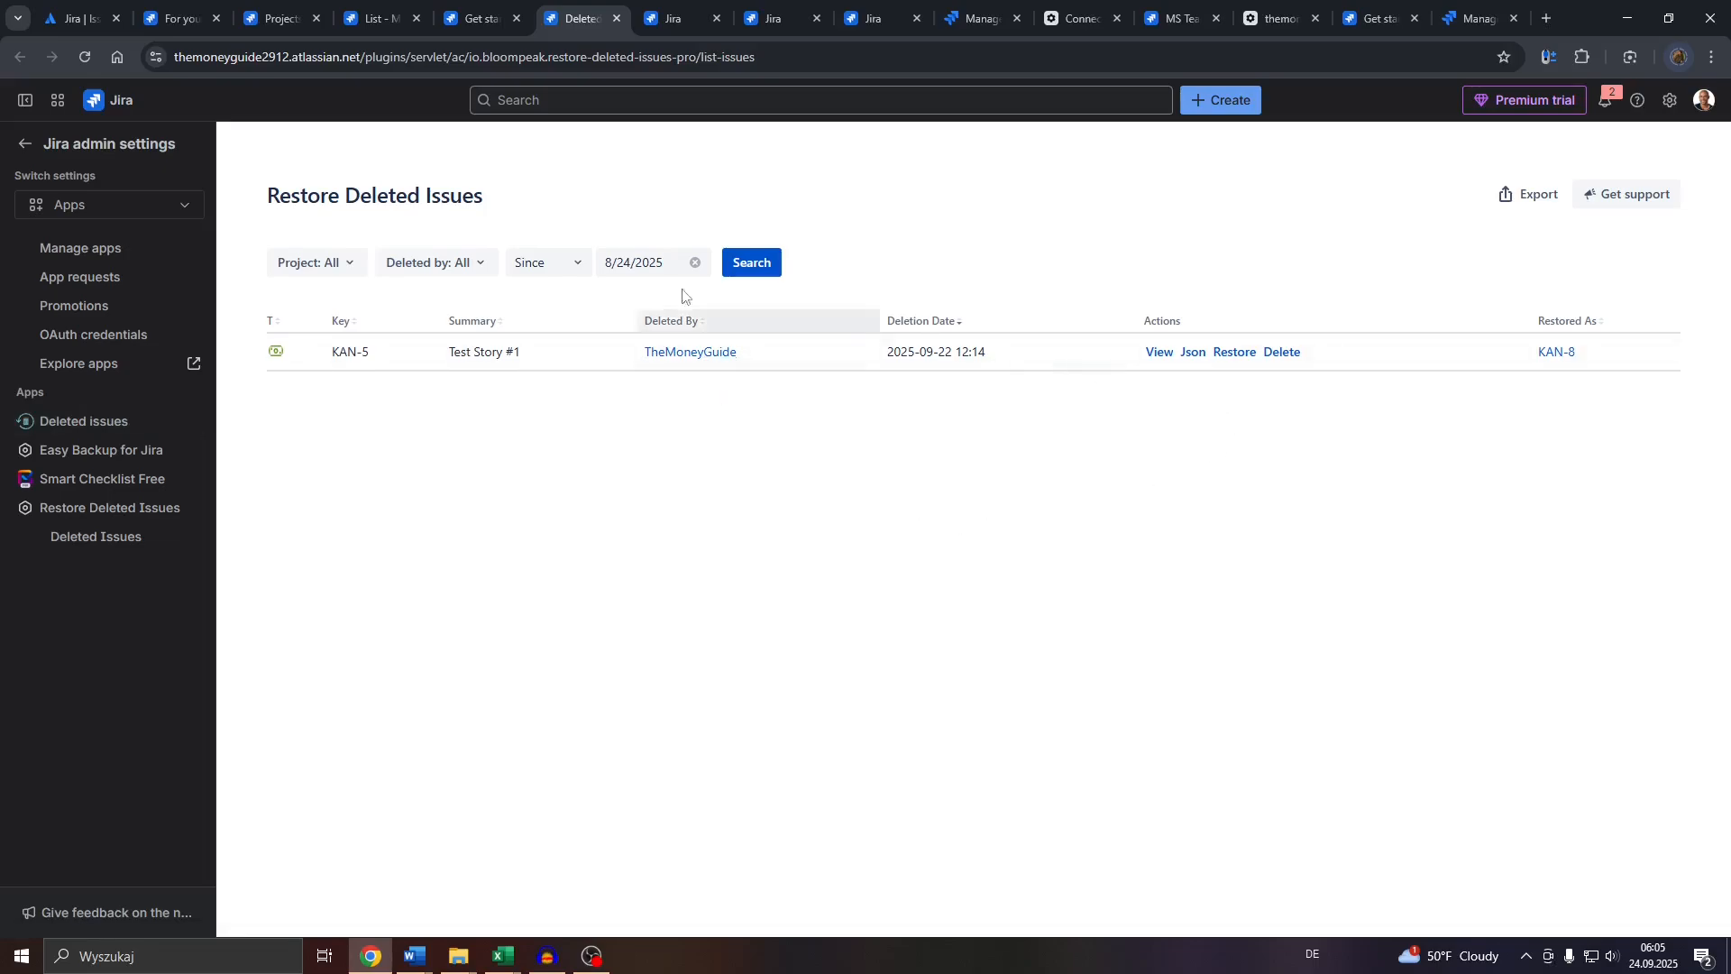
drag(254, 207, 491, 209)
click(702, 209)
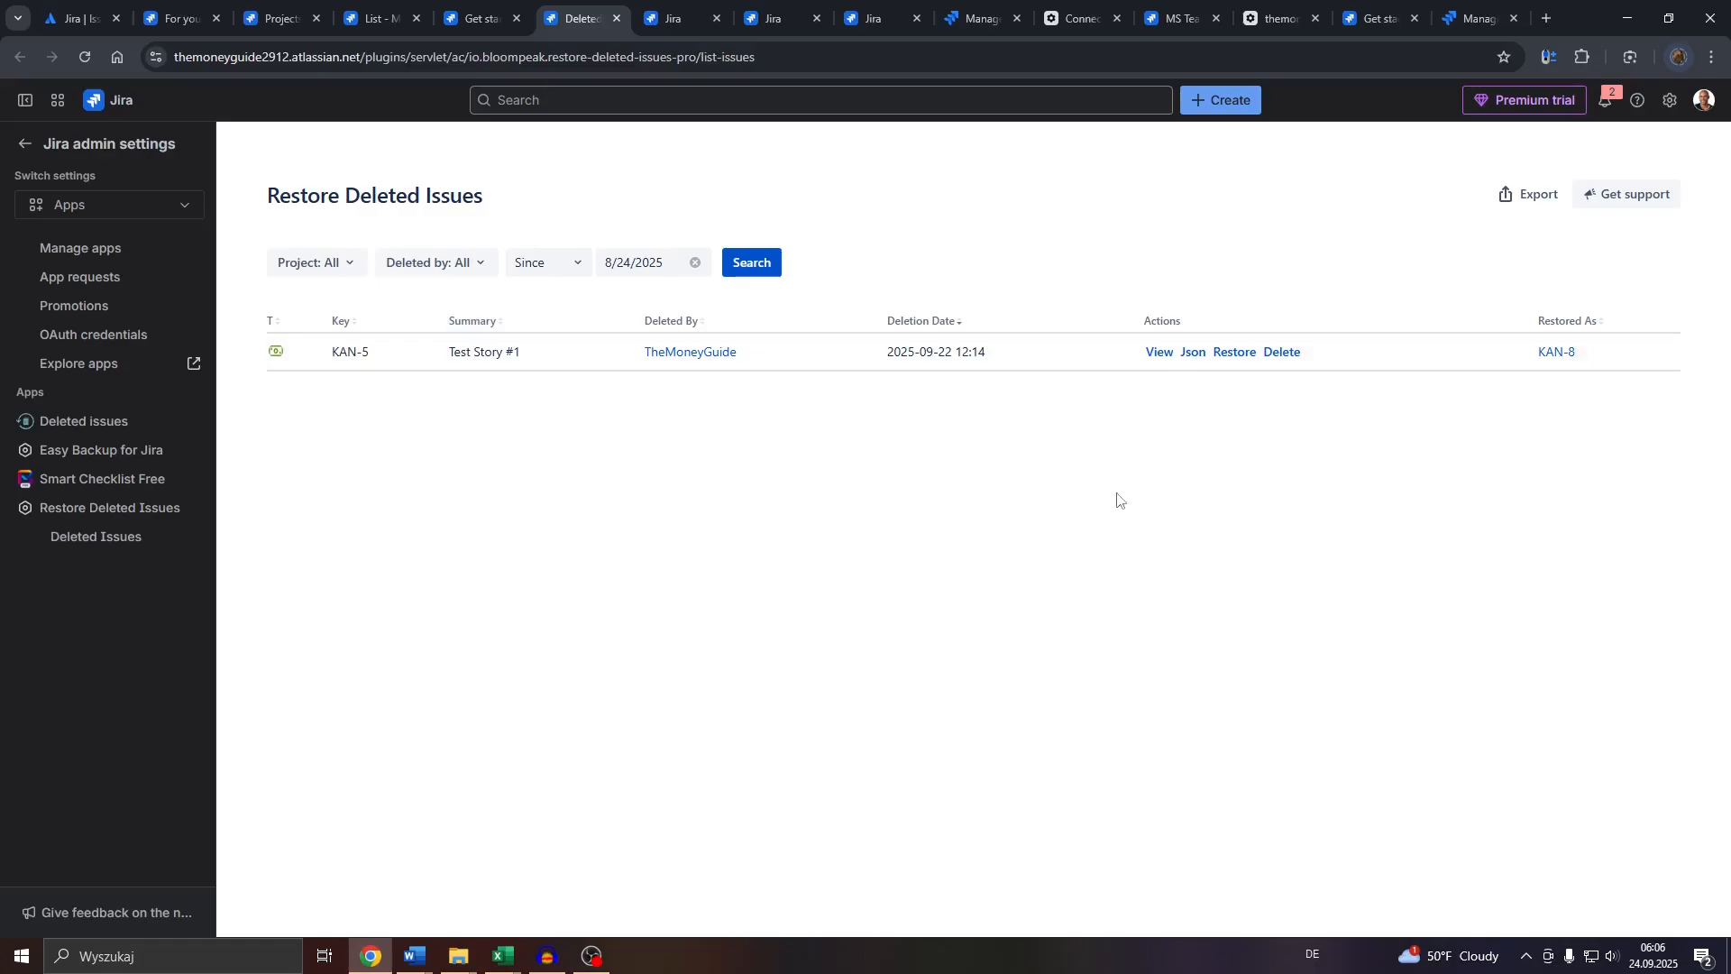
Open My Kanban Project from the recent projects in the browser tab showing the marketplace's general app overview.
click(768, 18)
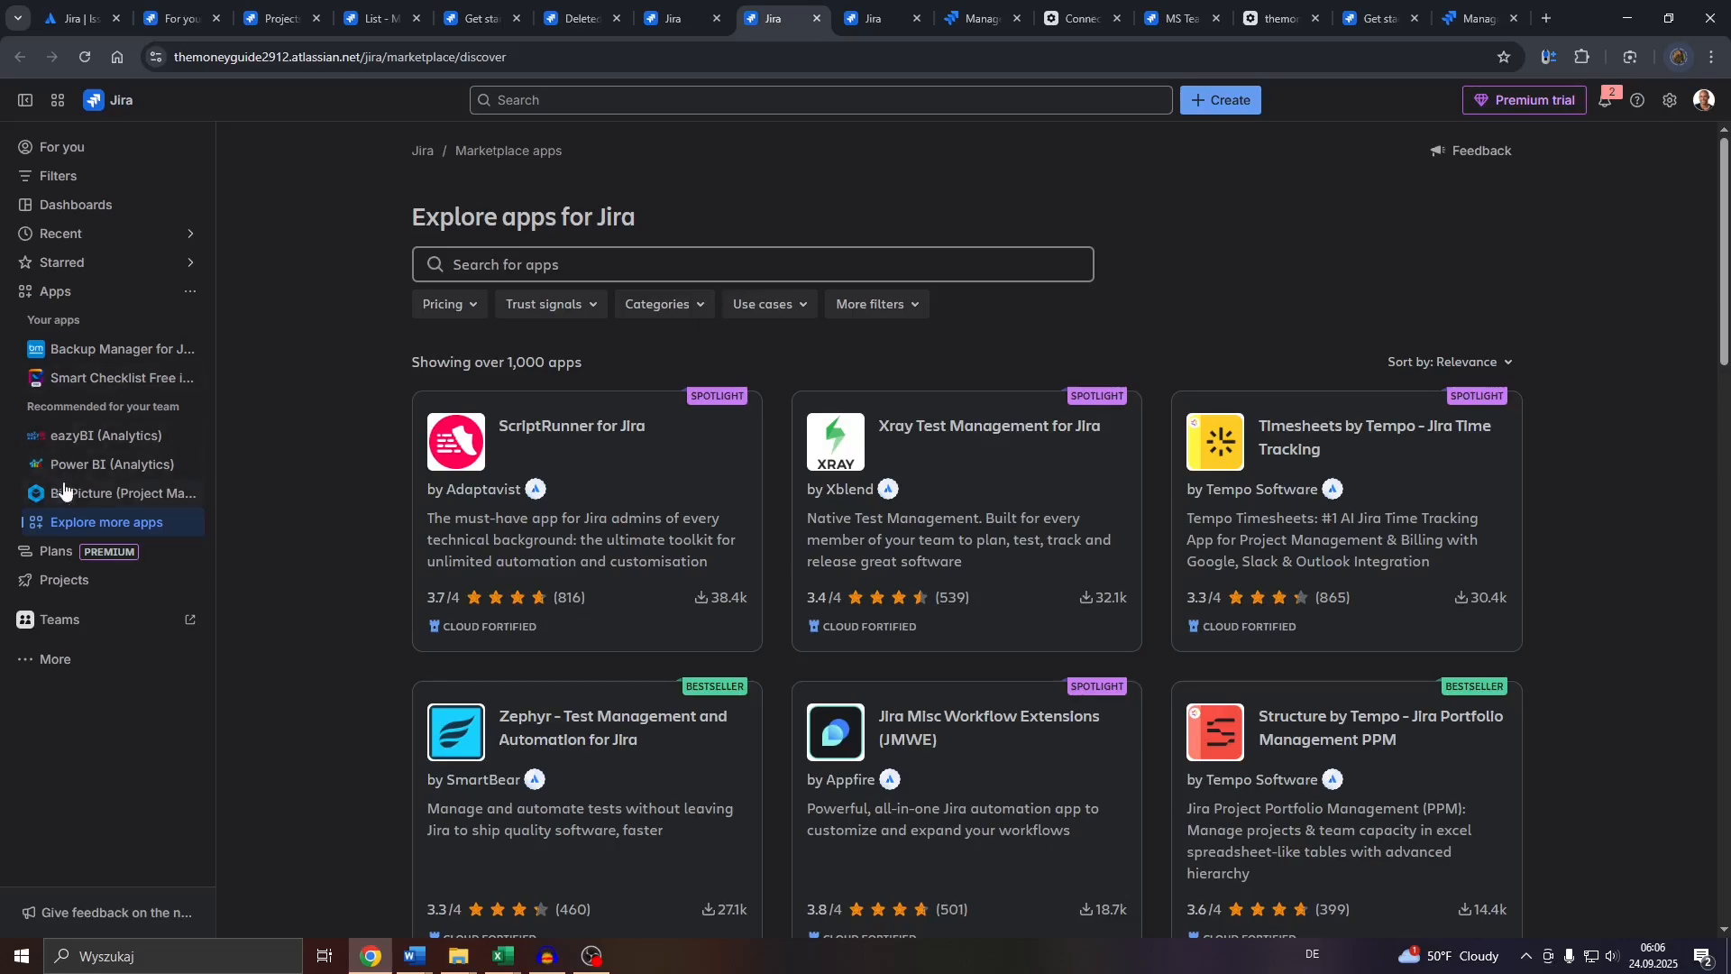
click(25, 300)
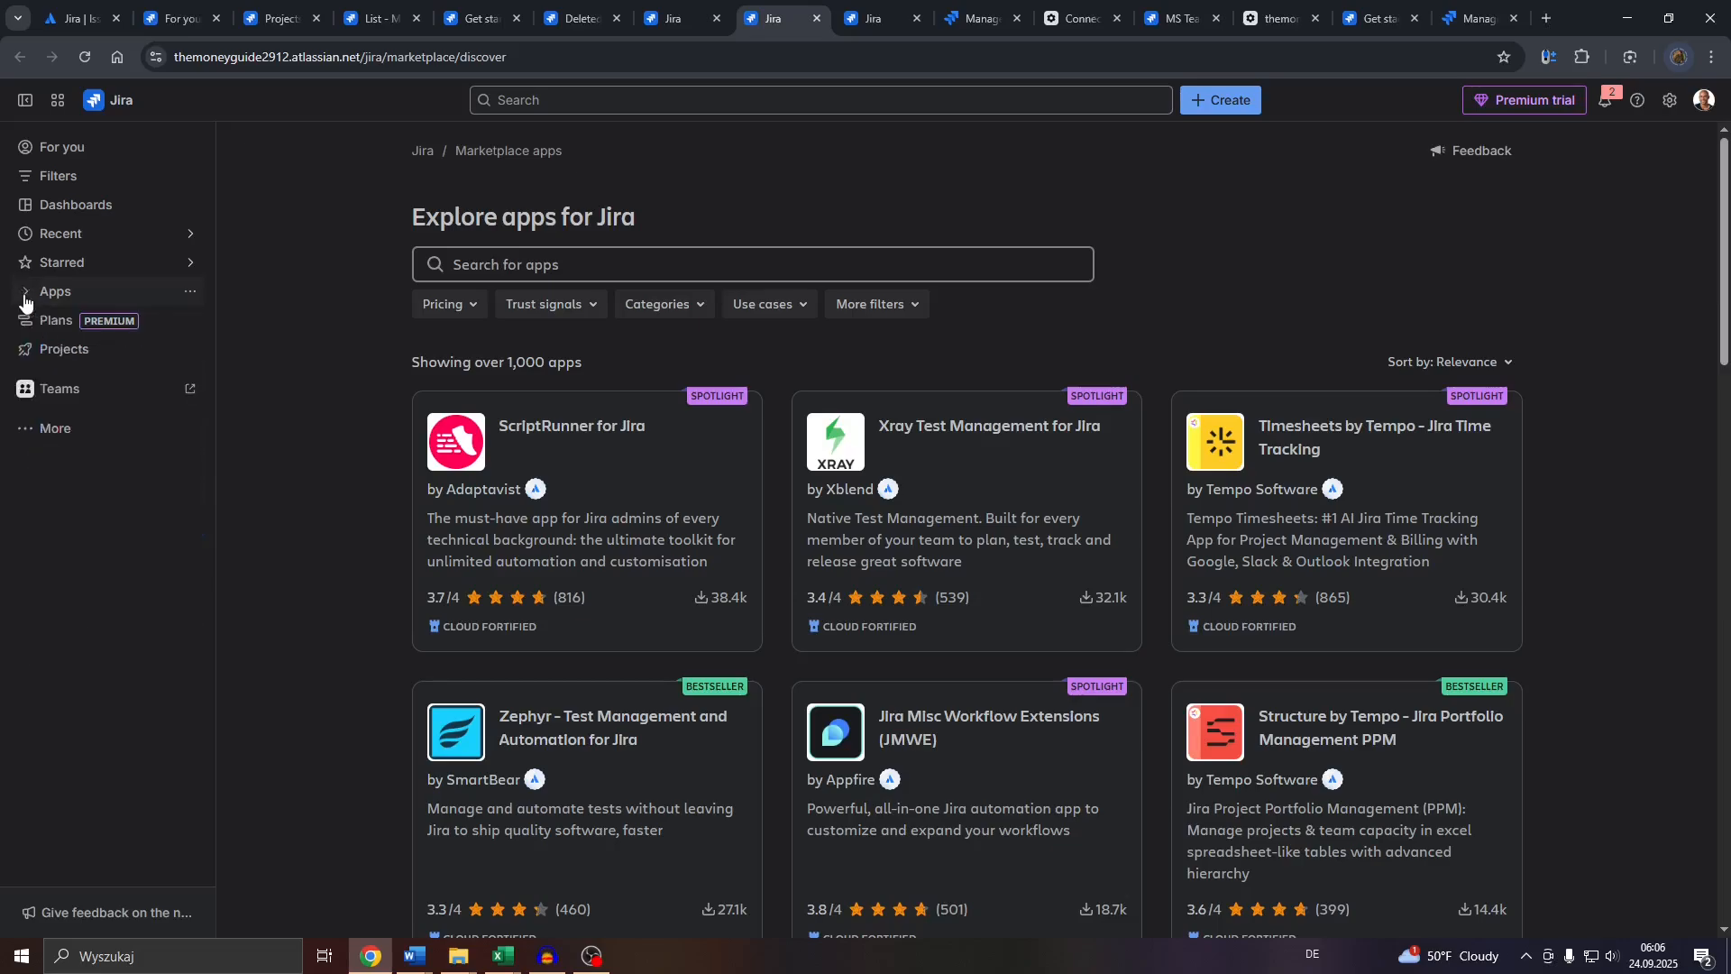
click(27, 349)
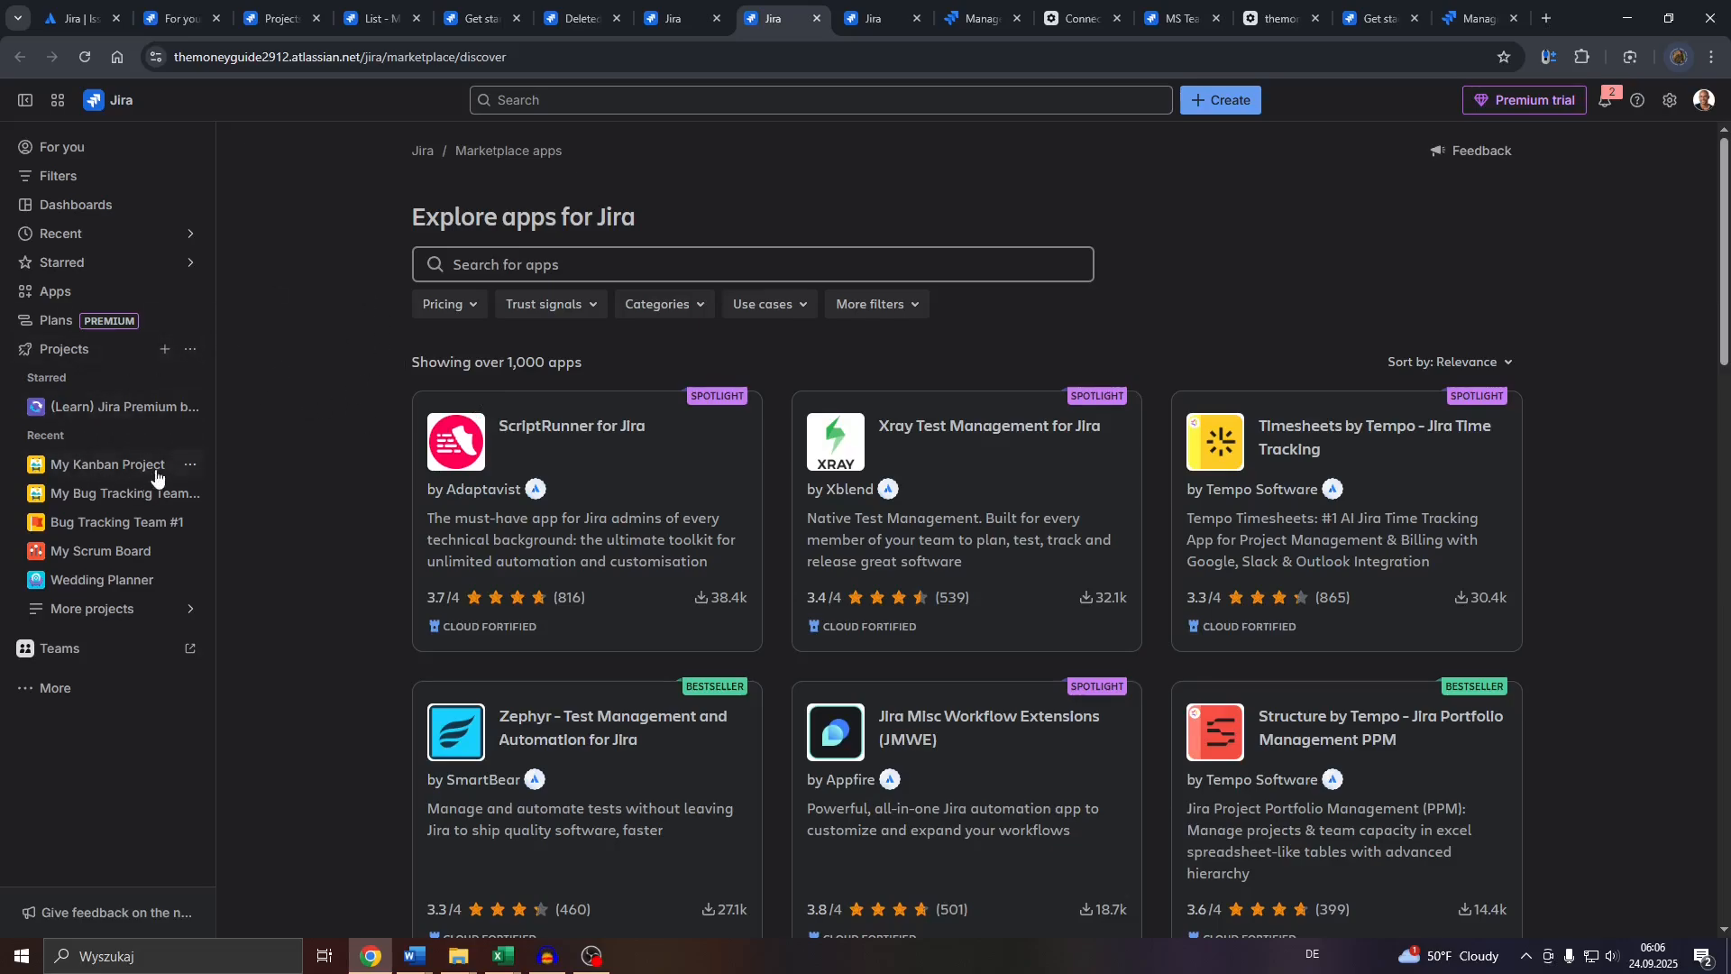
click(108, 467)
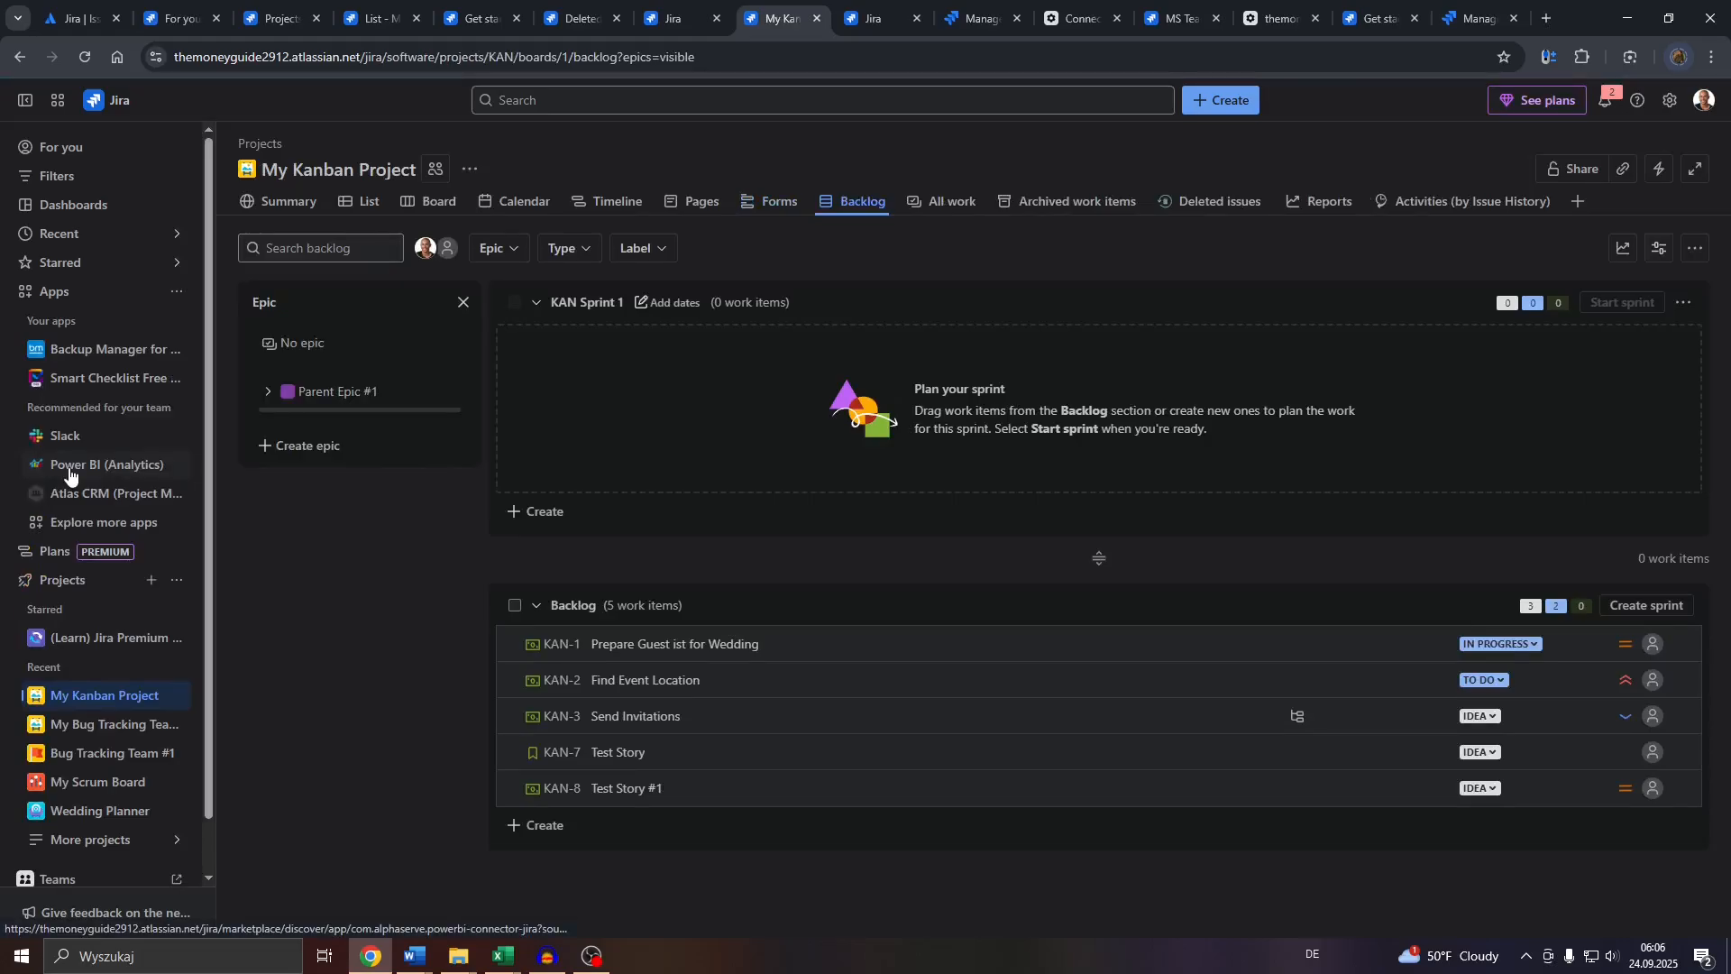
click(709, 24)
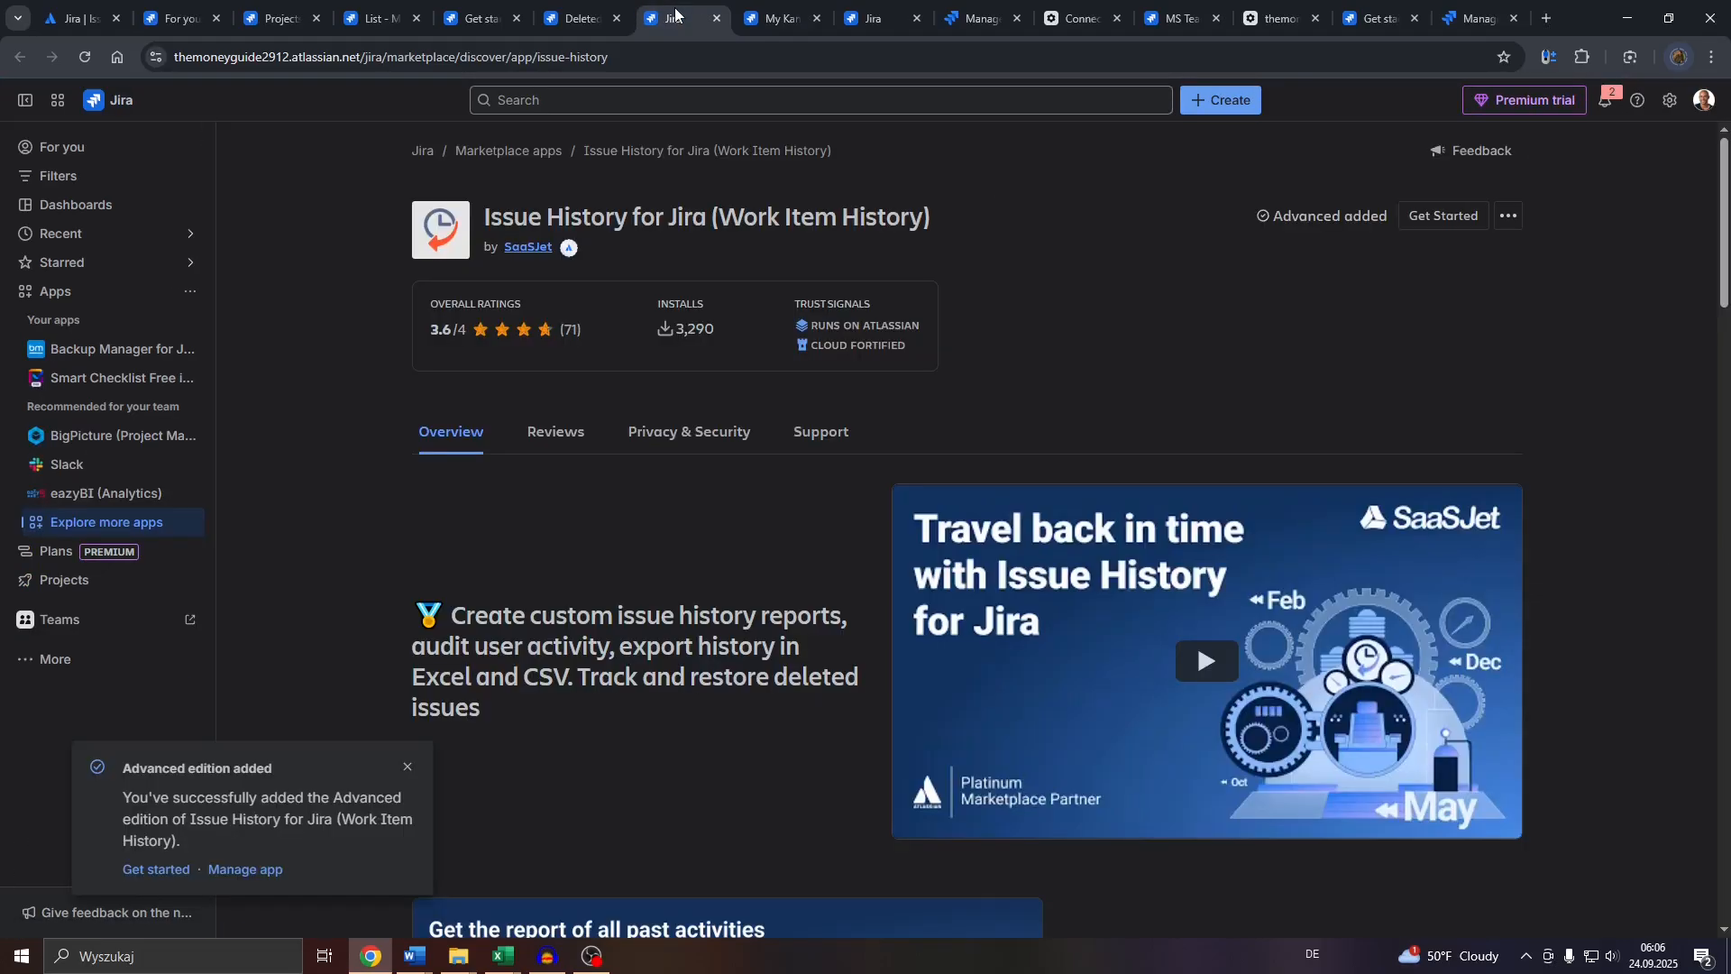
click(870, 18)
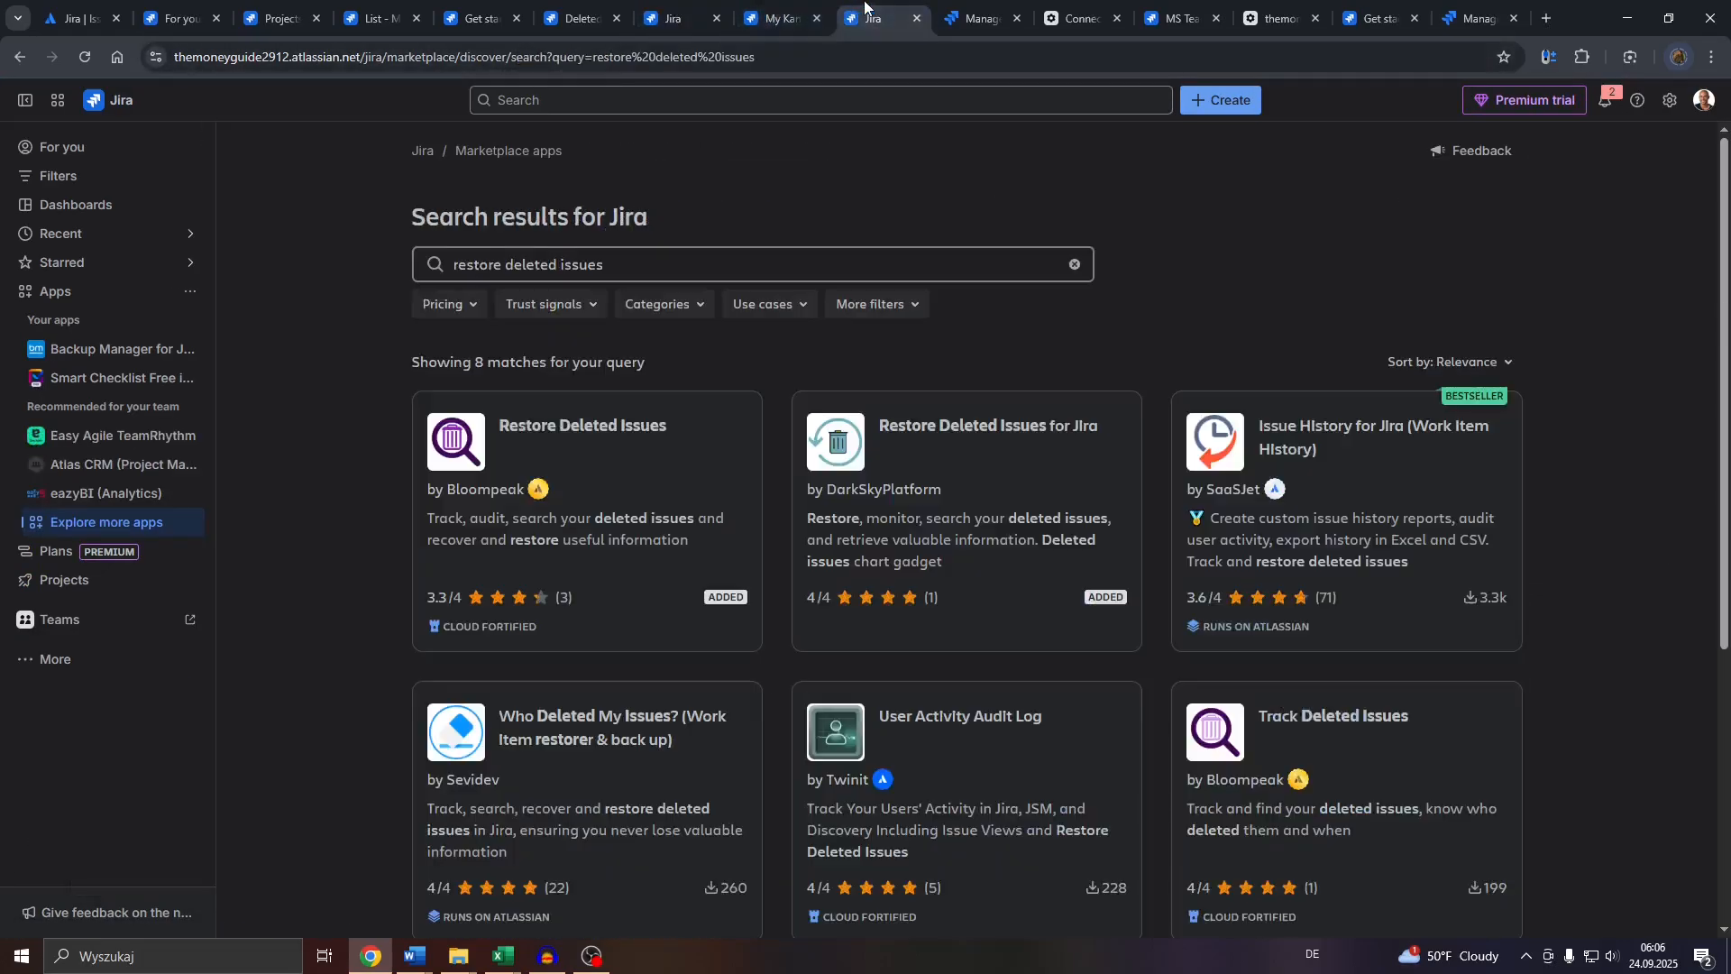
click(748, 21)
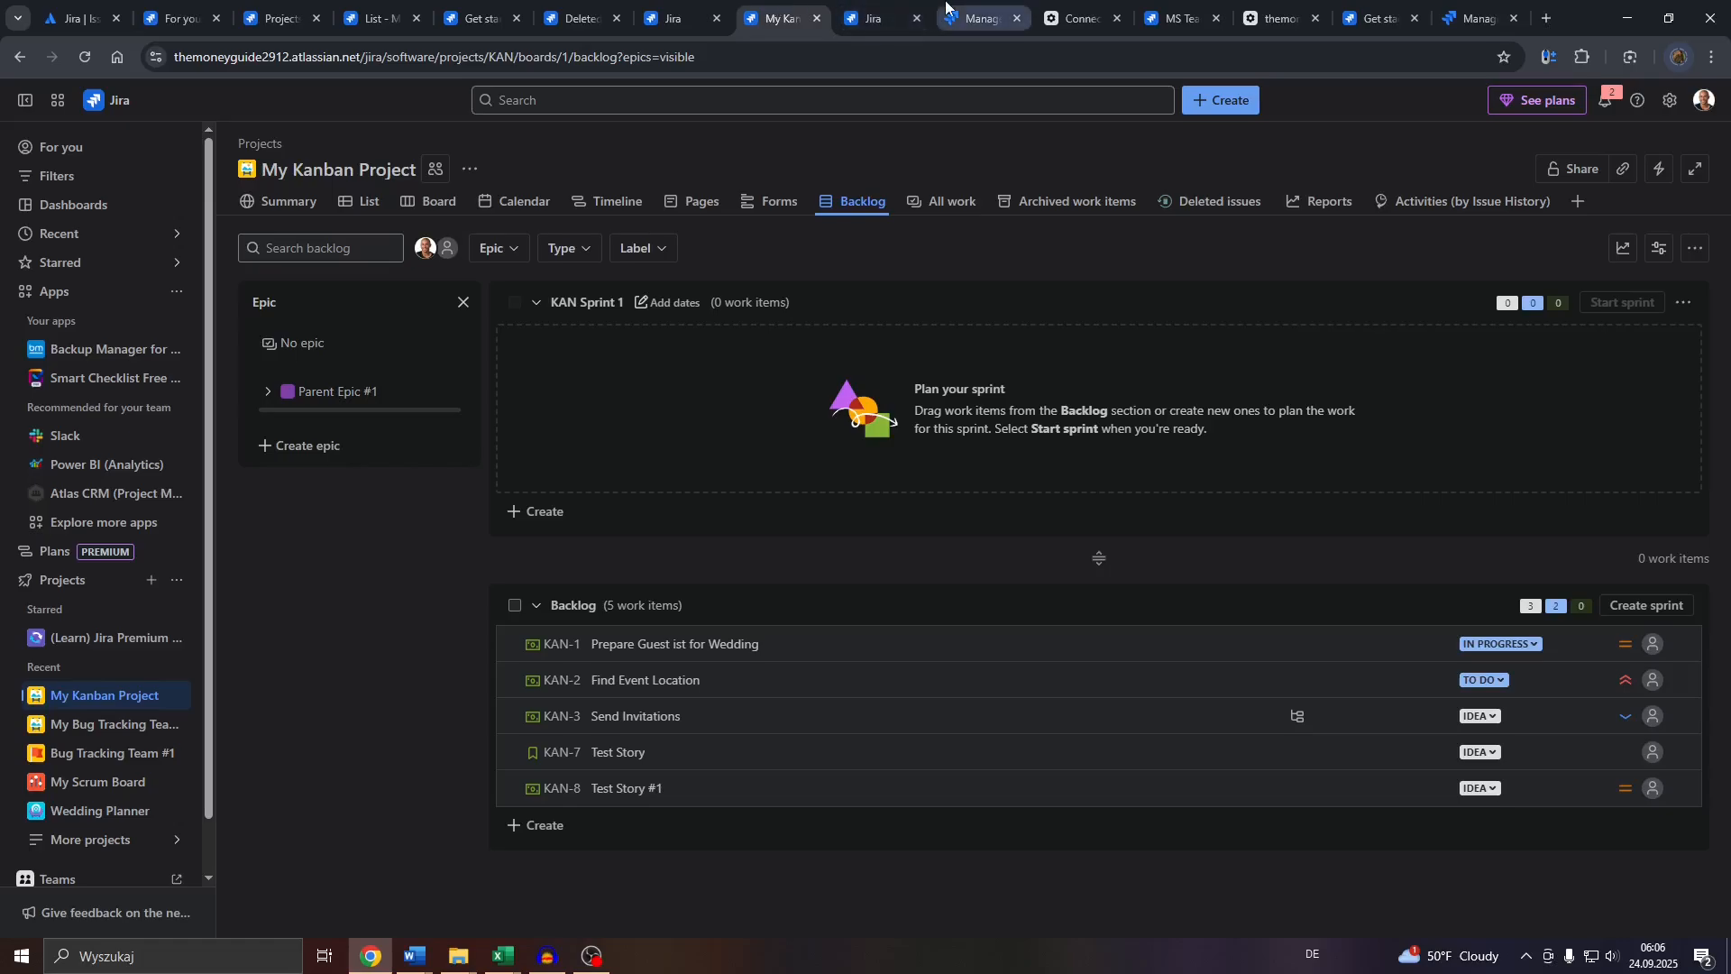
click(577, 18)
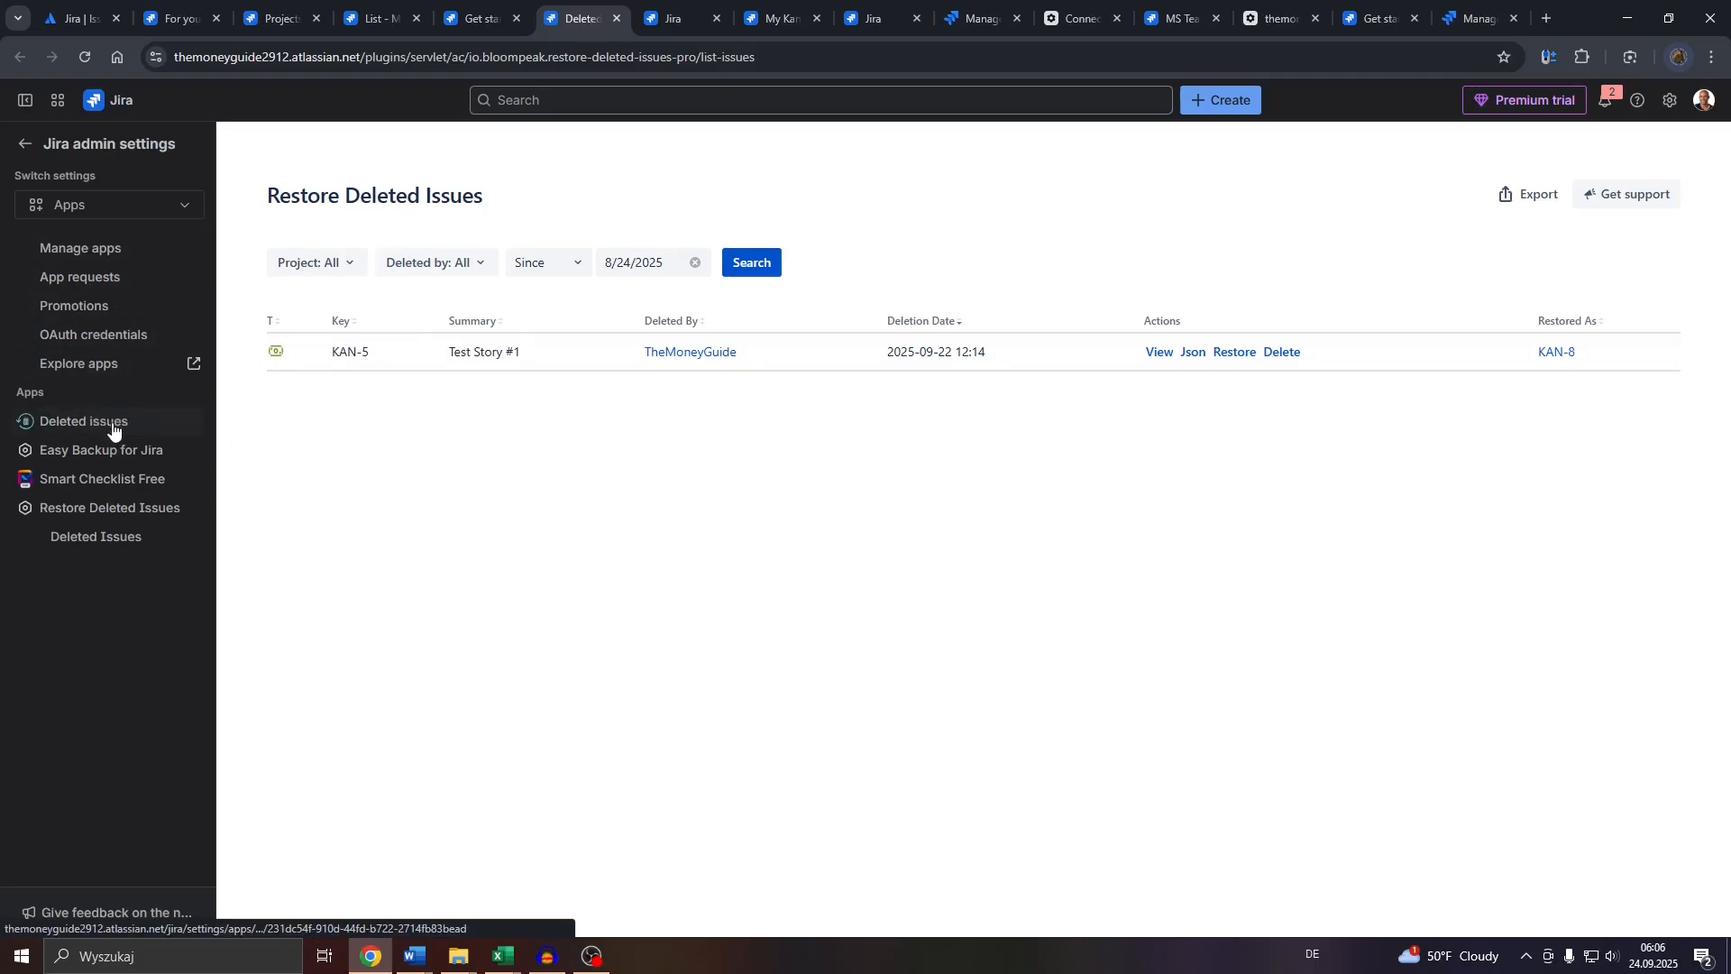
click(459, 9)
click(360, 22)
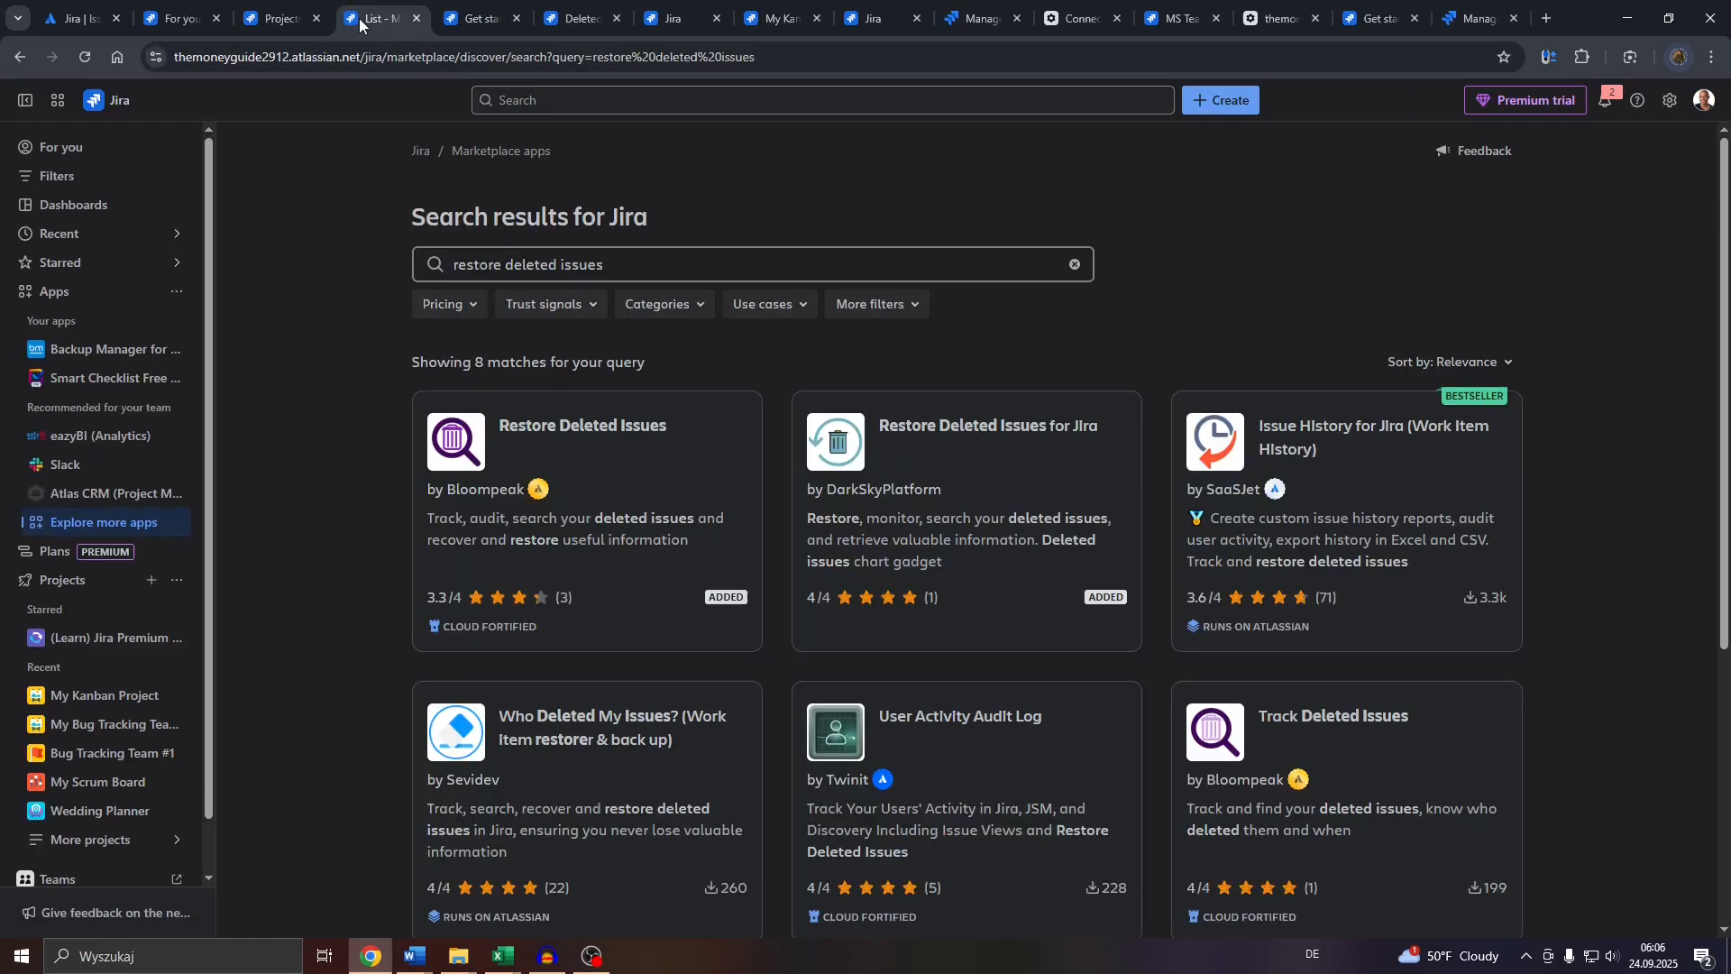
click(284, 18)
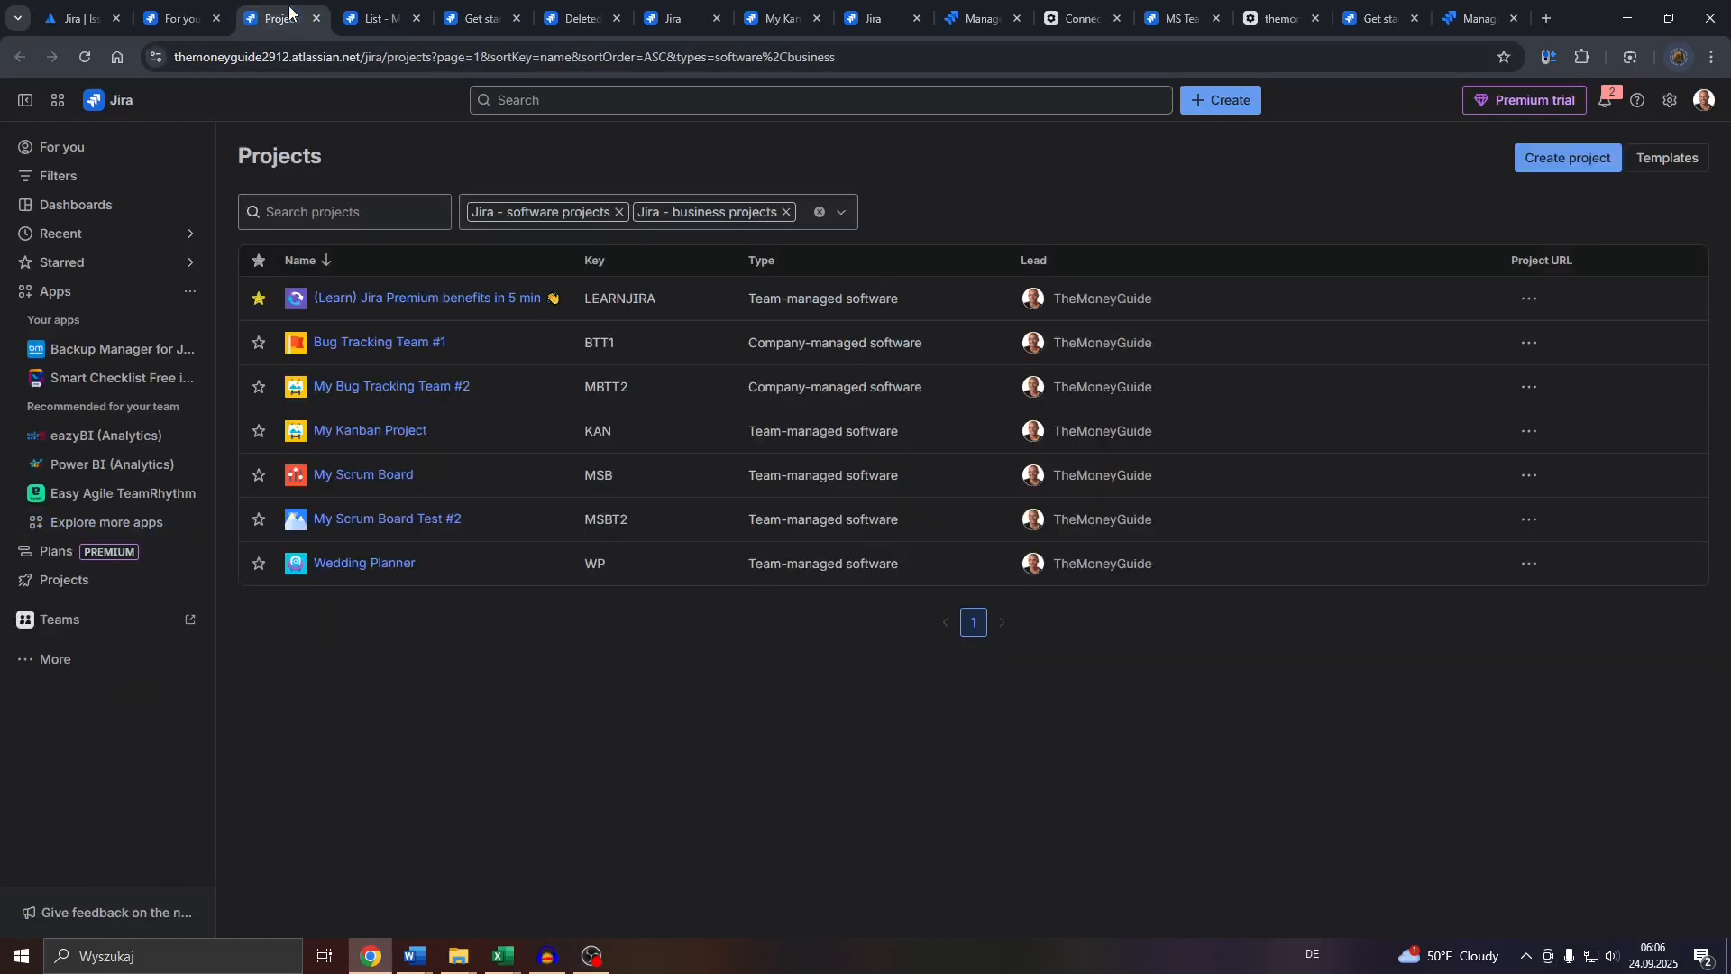
click(481, 9)
click(674, 18)
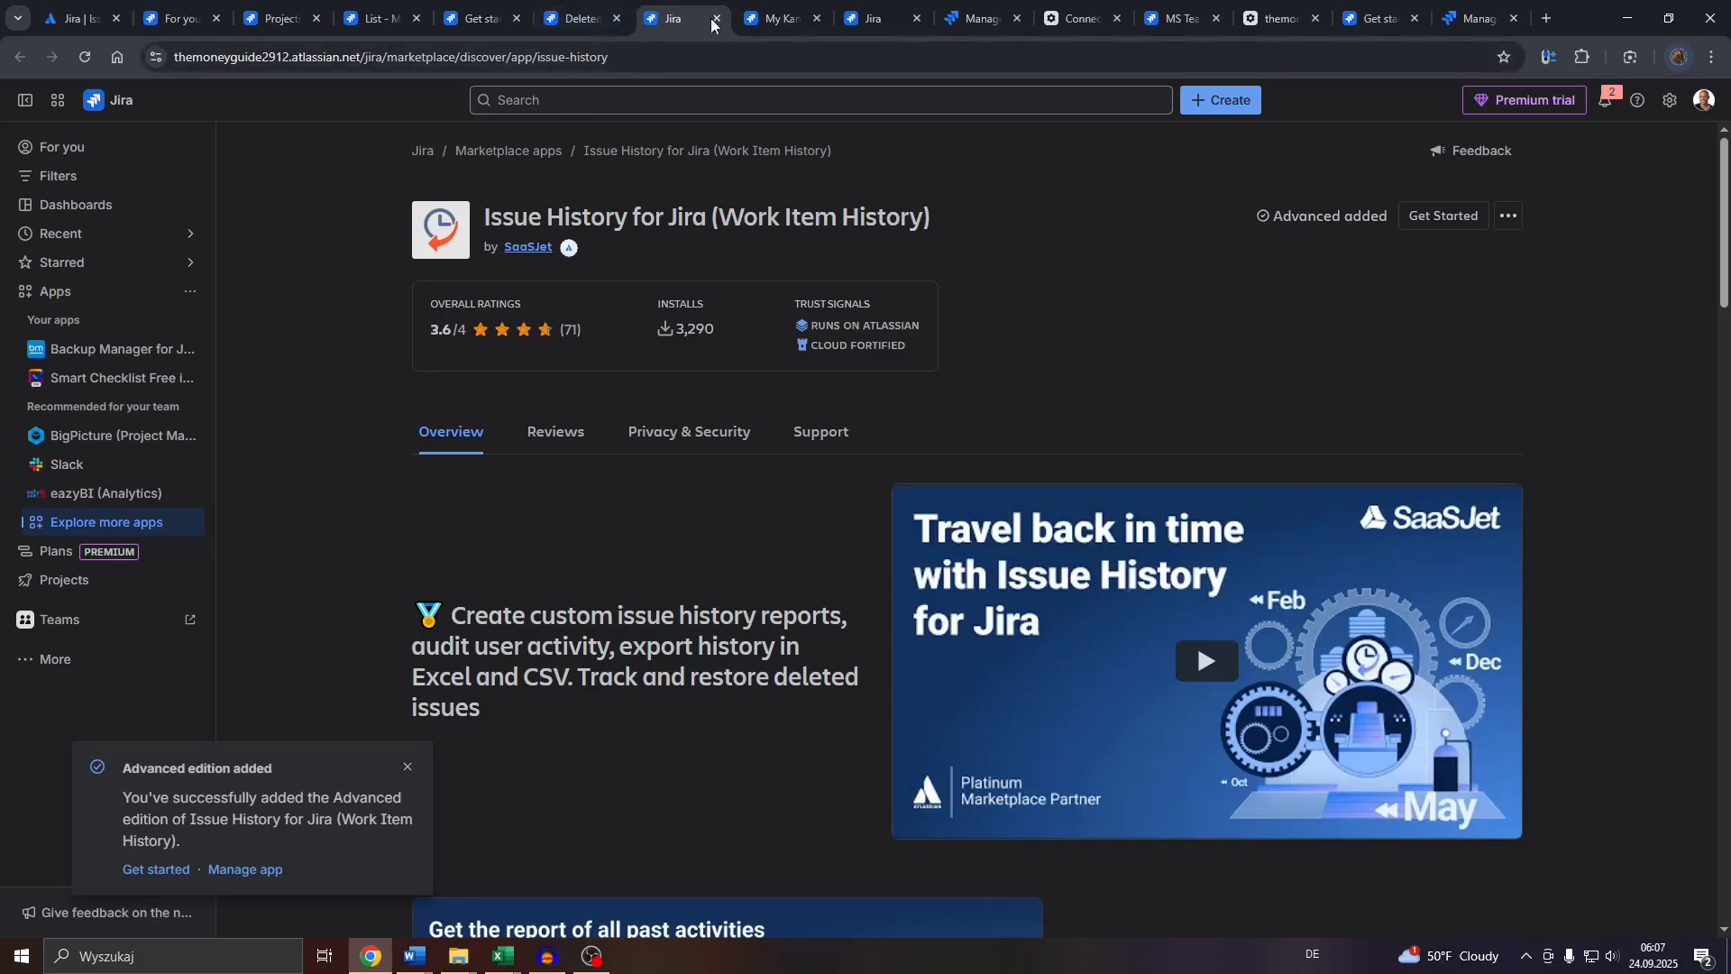
key(ctrl+shift+Tab)
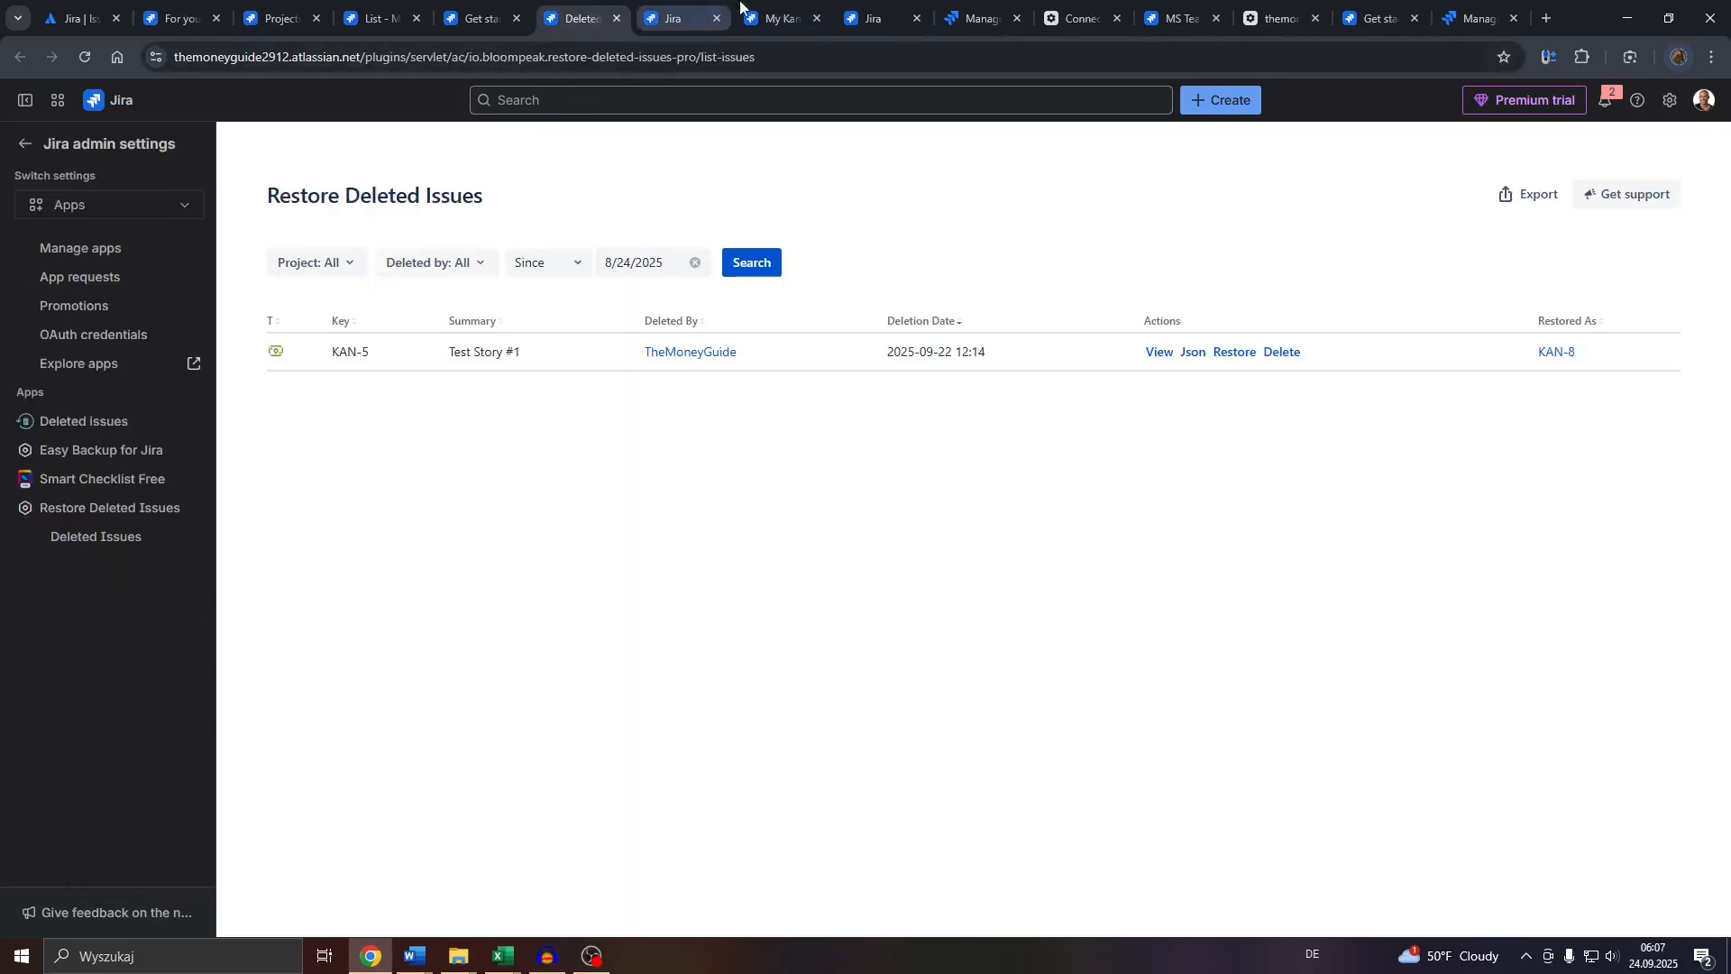
Check the views that can be added to My Kanban Project, and view its Deleted issues page alongside the Restore Deleted Issues admin page.
click(743, 9)
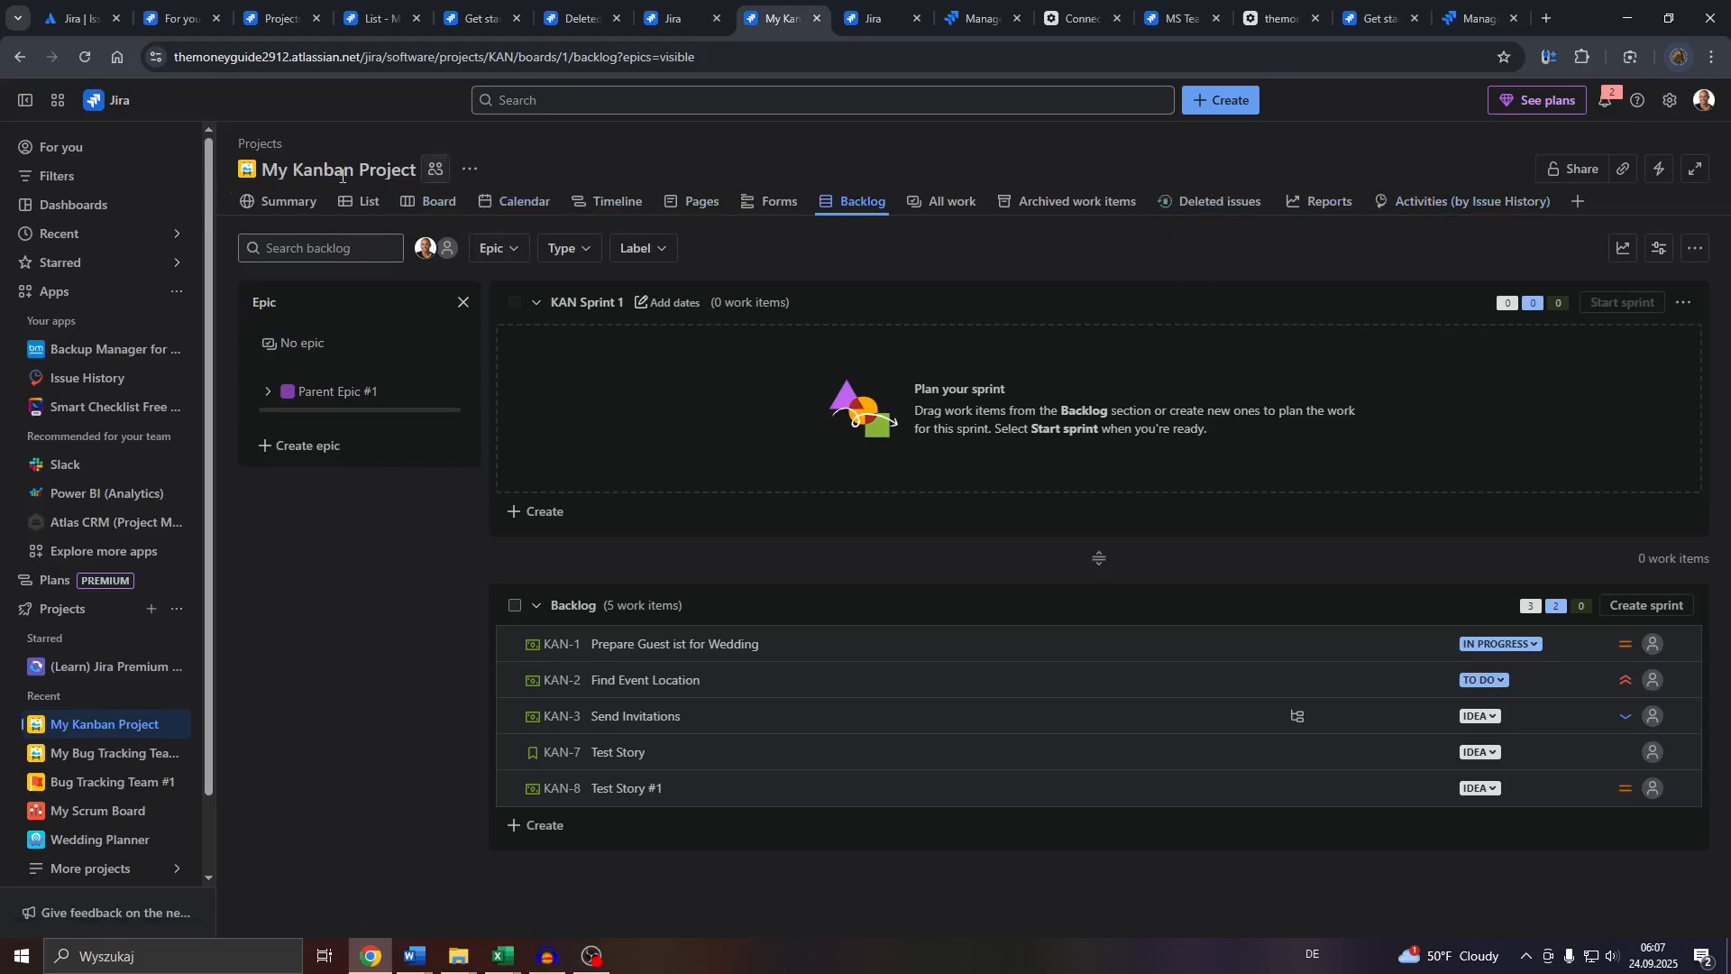
click(1576, 204)
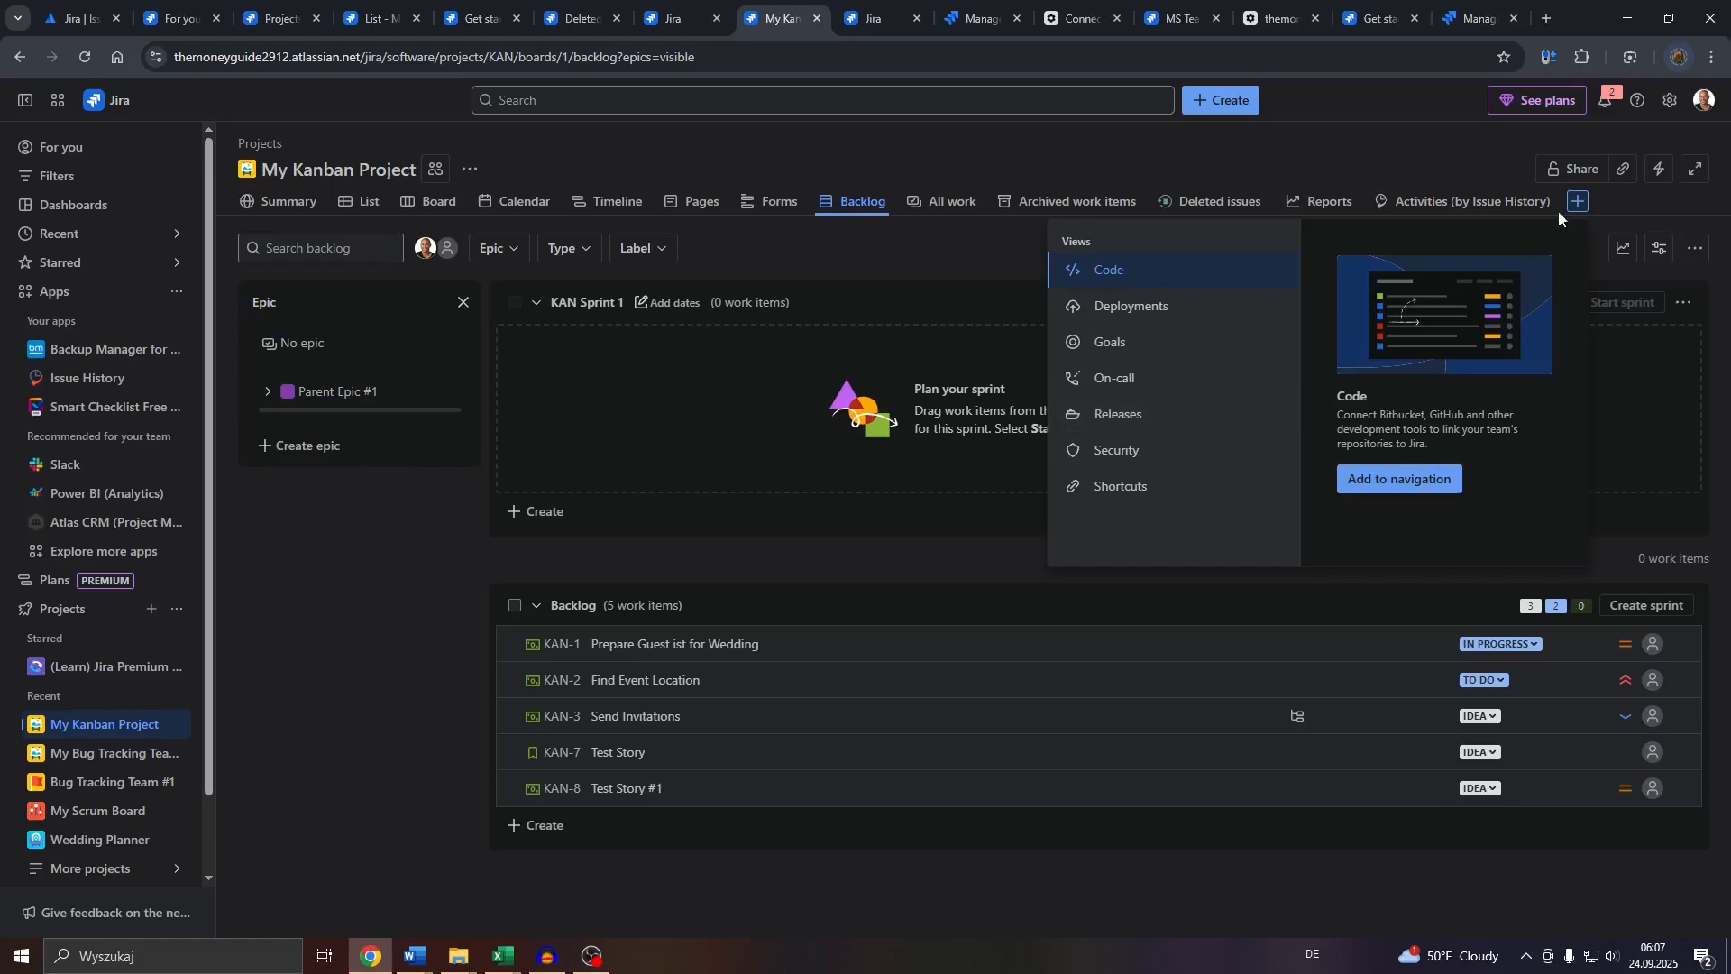
click(1242, 144)
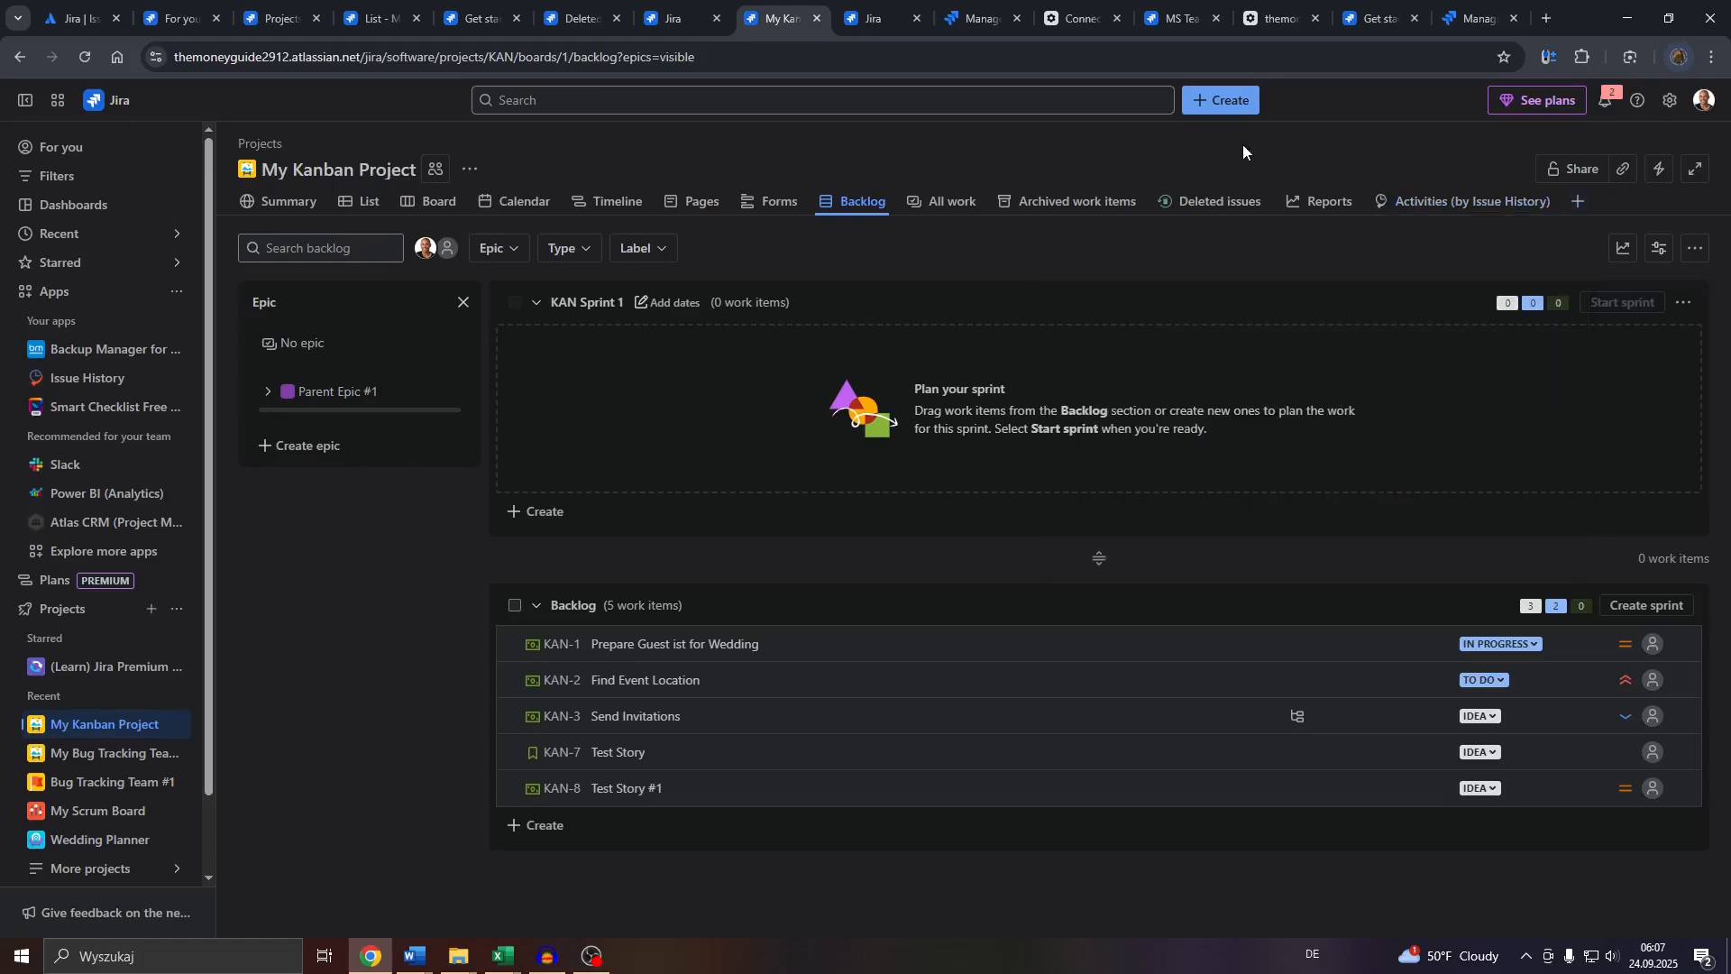
click(1234, 206)
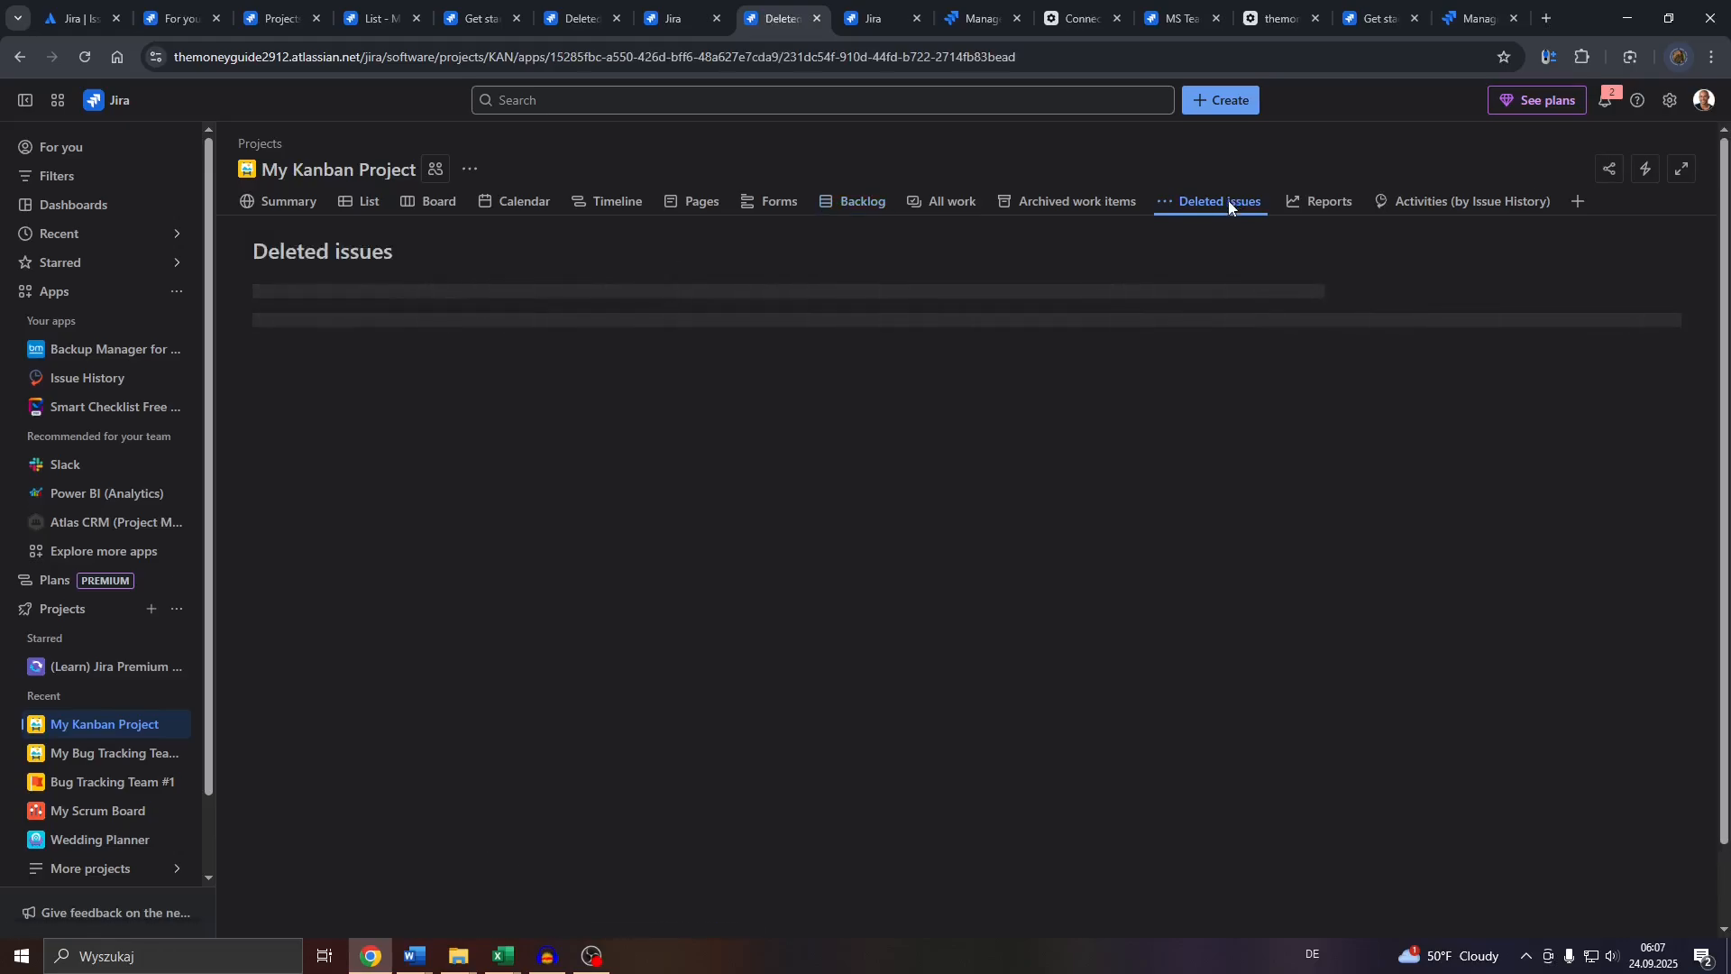
click(571, 18)
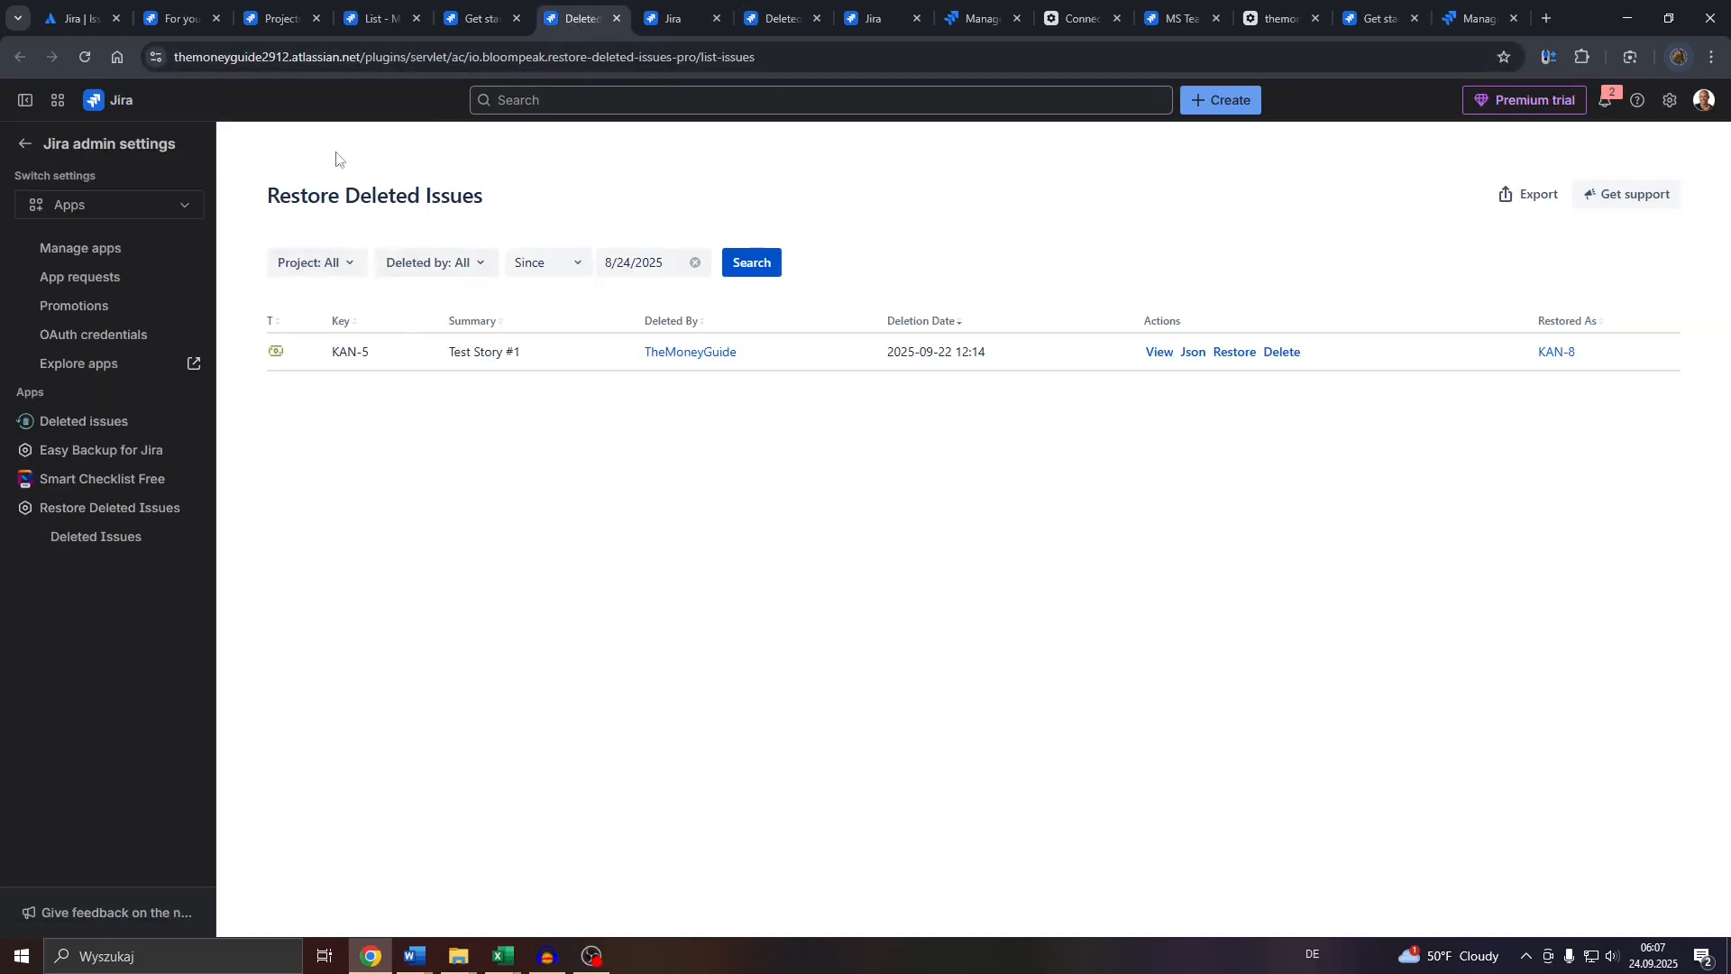
click(781, 16)
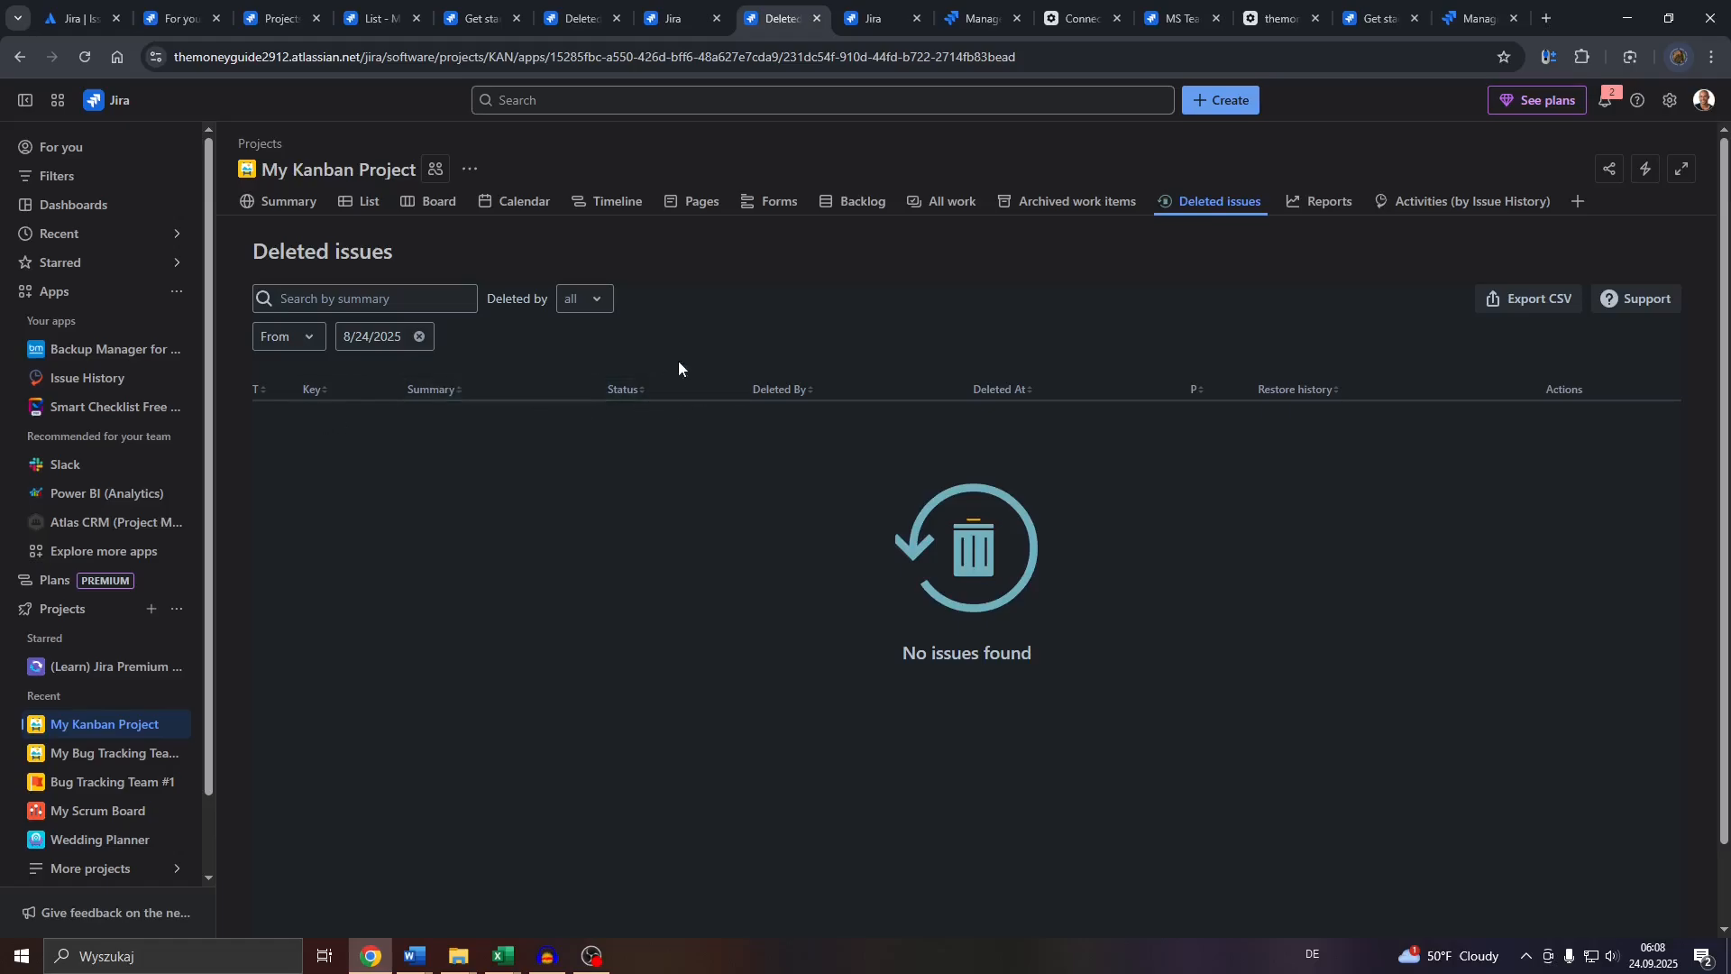
Go from the Jira apps settings to the Connected apps page in Atlassian Administration.
click(1669, 115)
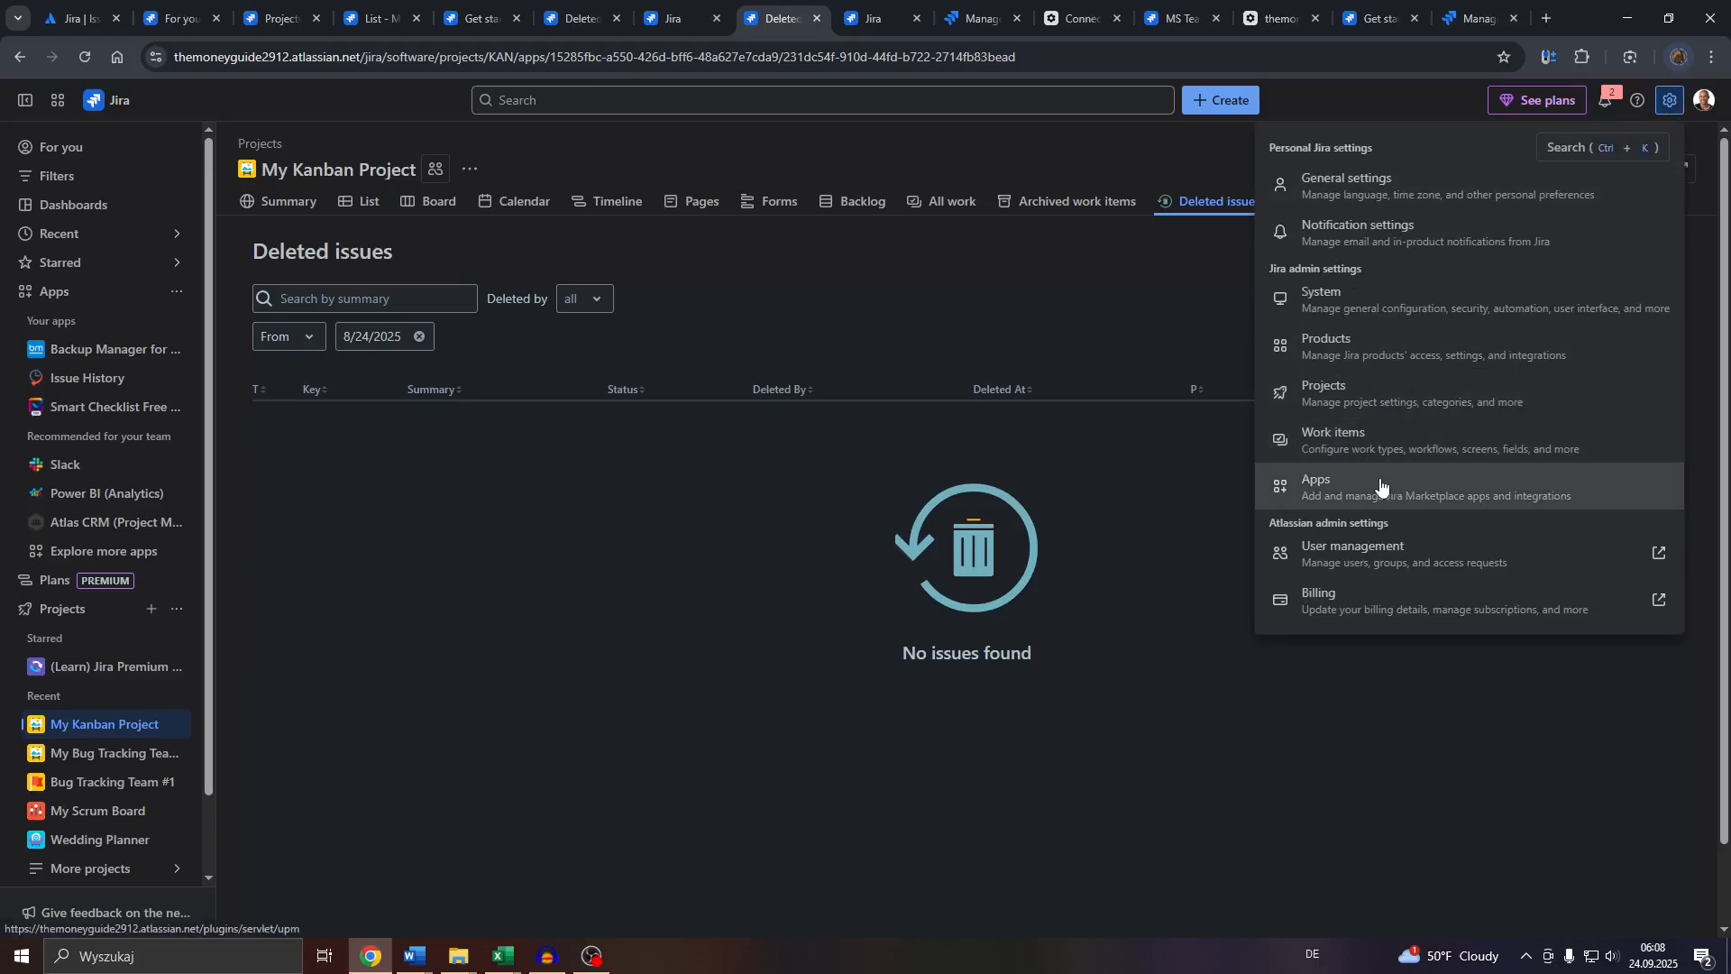
click(1414, 488)
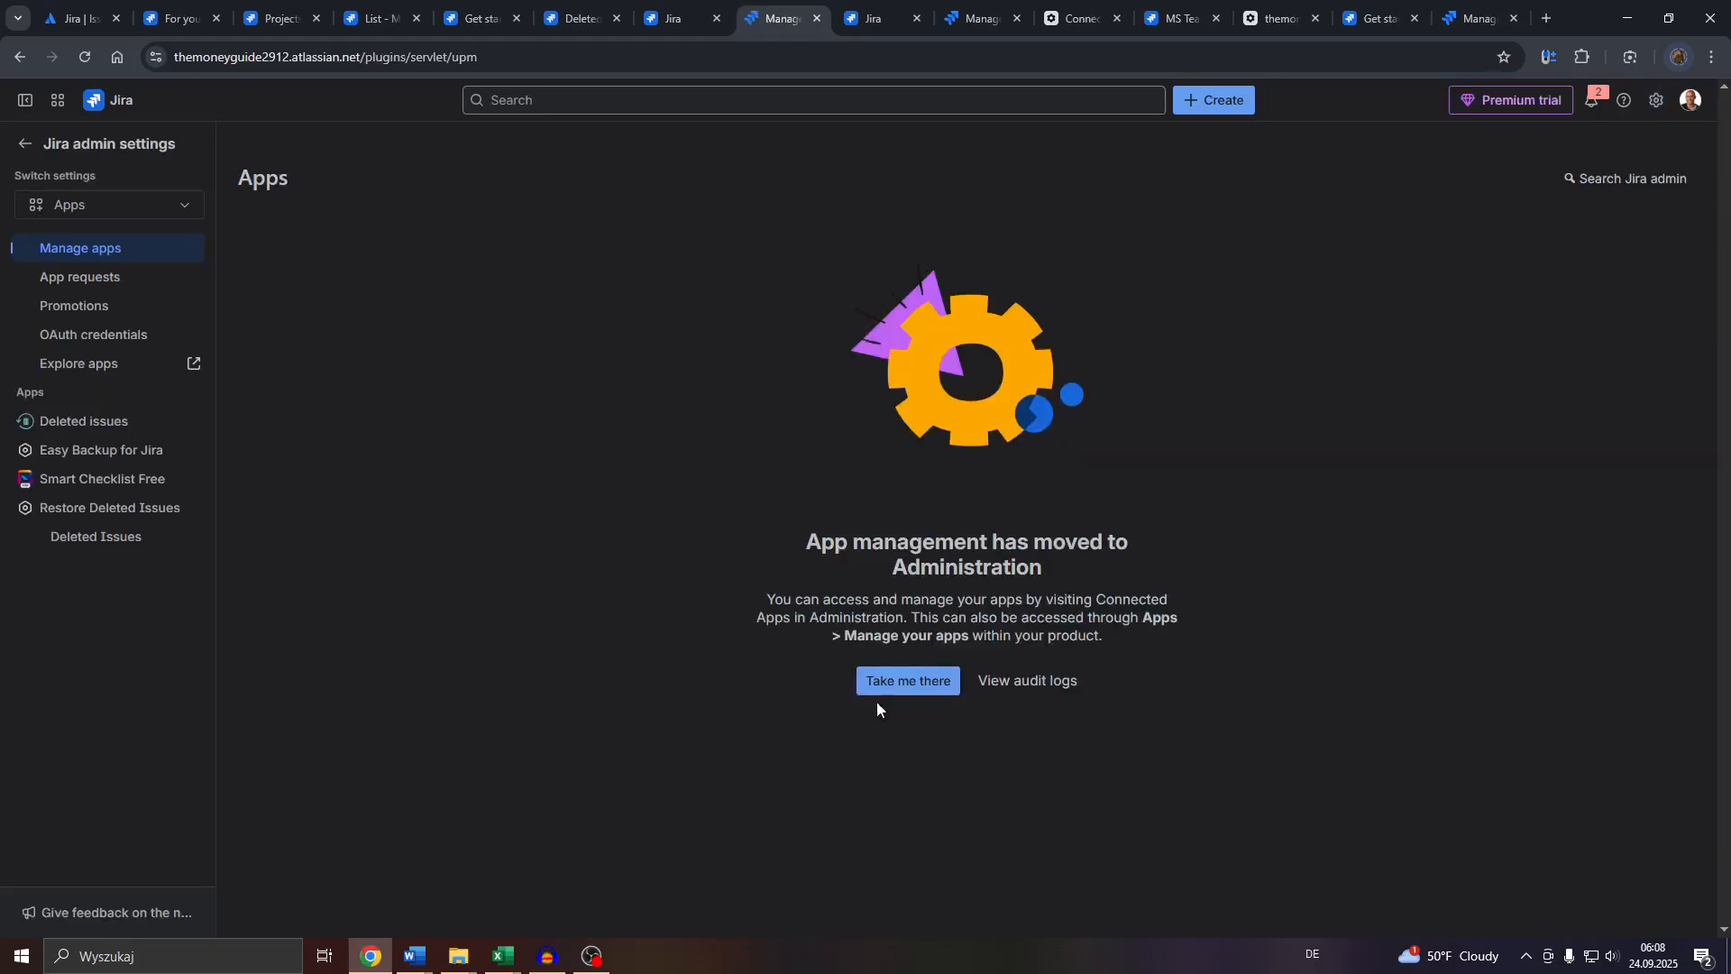
click(902, 681)
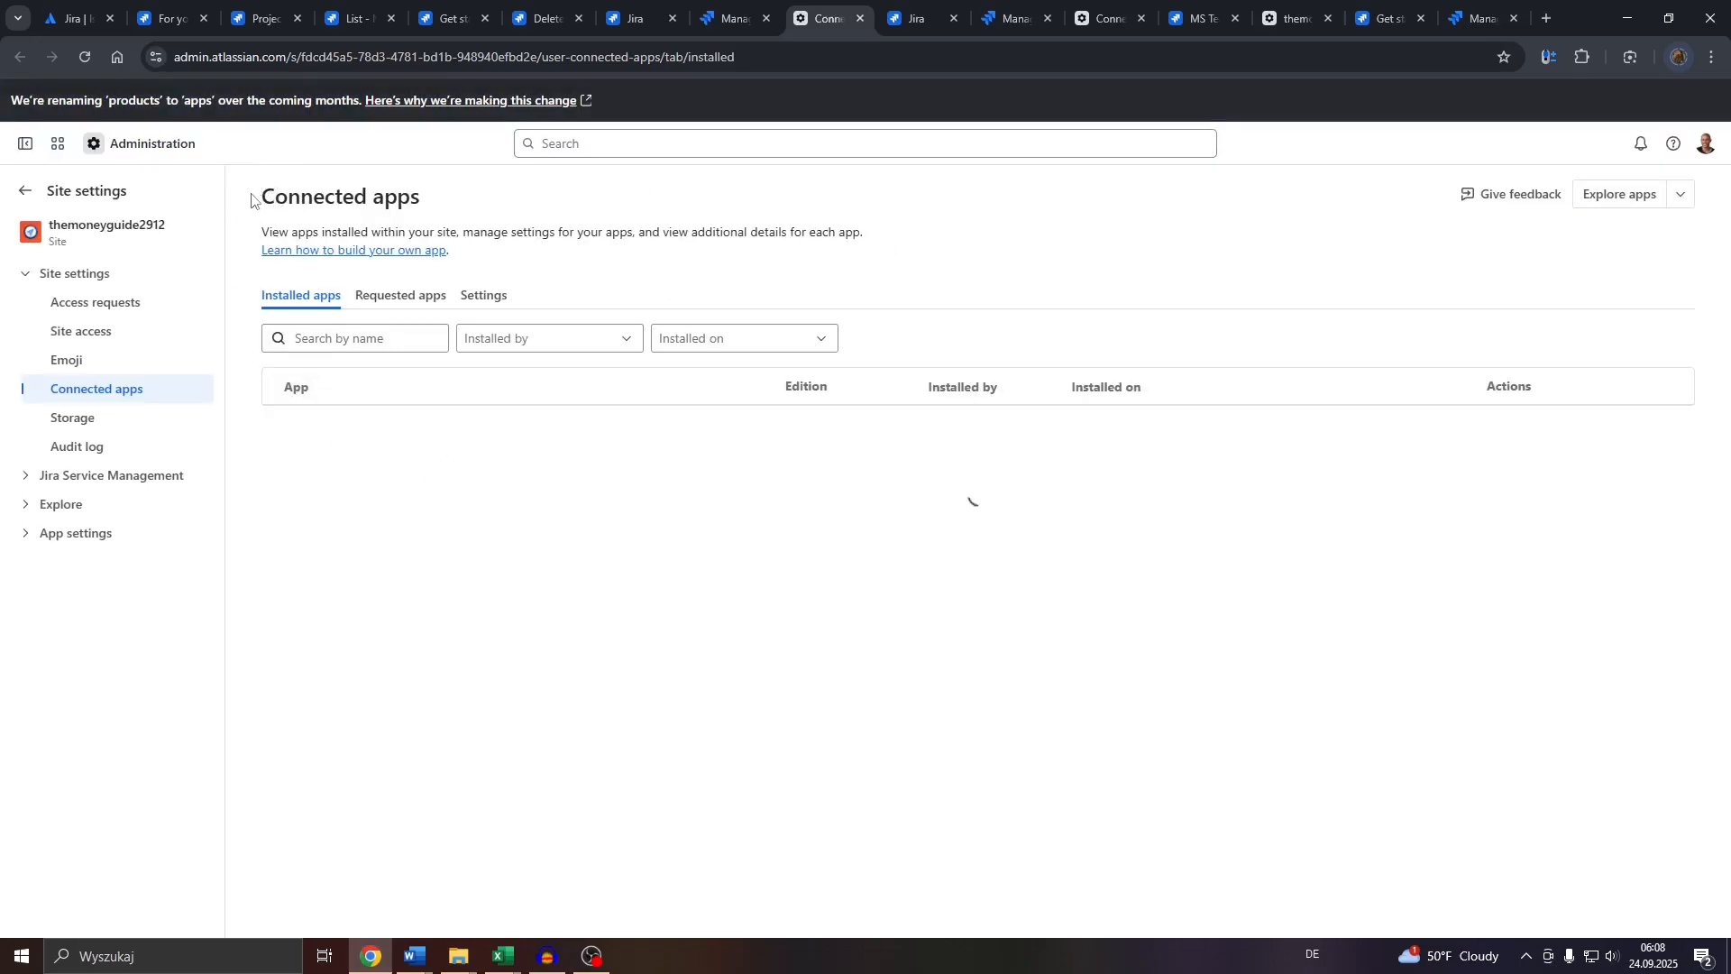
drag(259, 198, 438, 197)
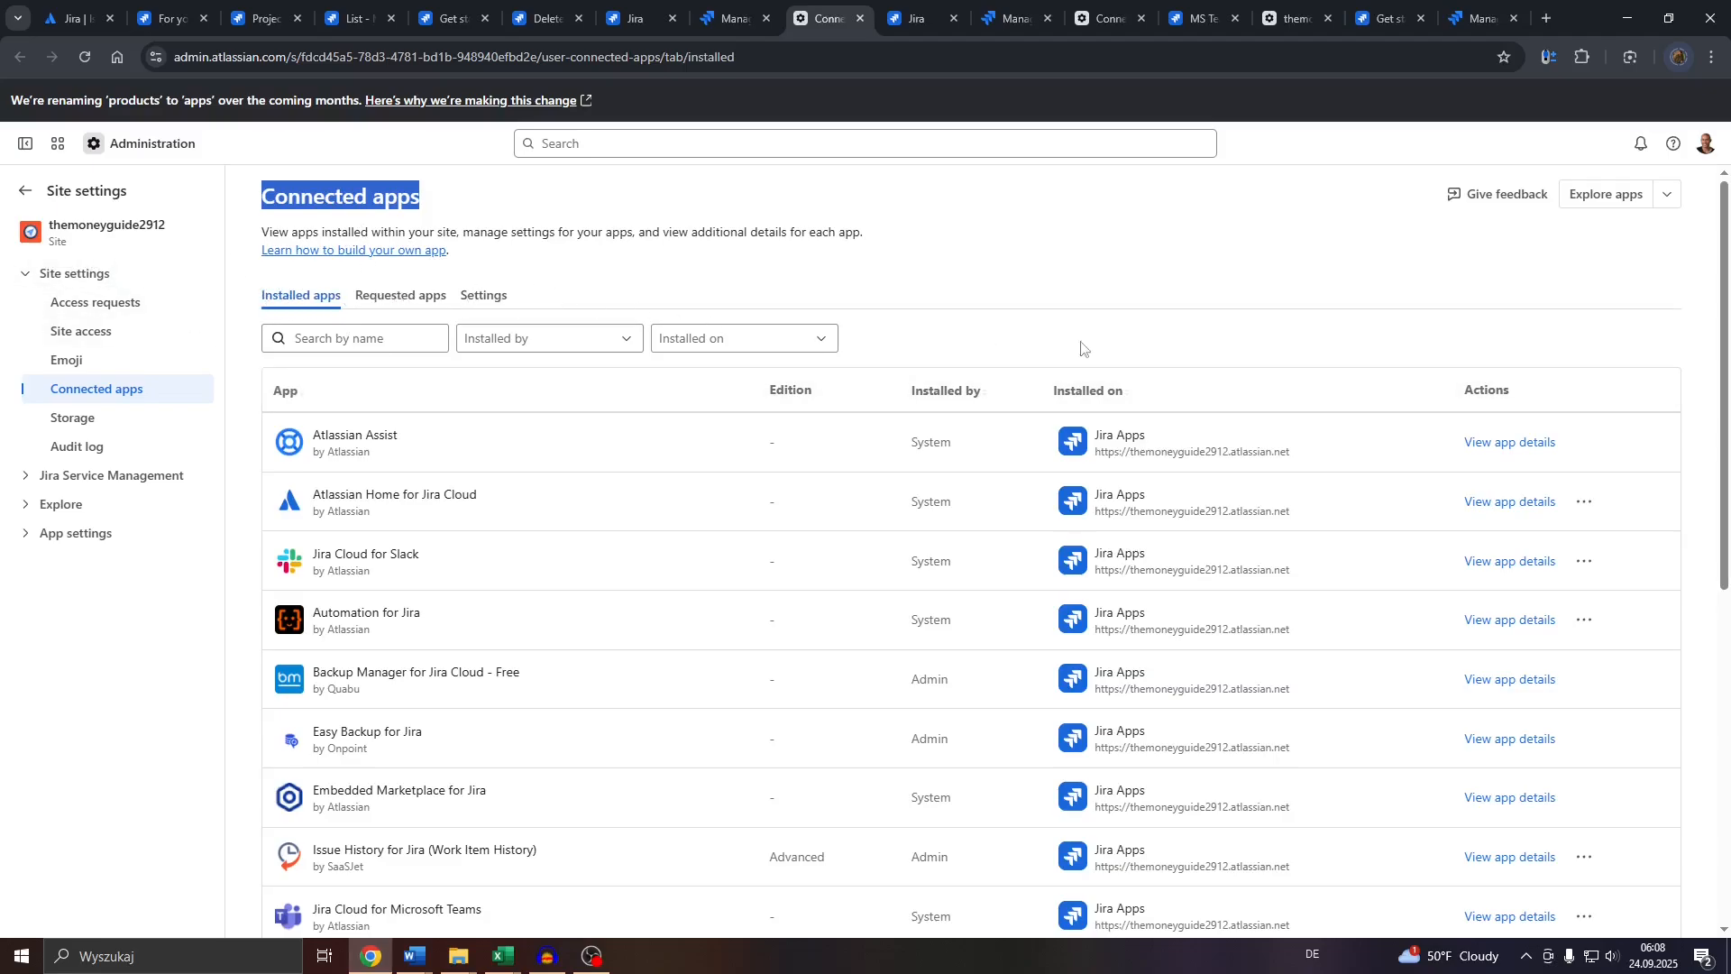
Examine the installed apps and the extra actions offered for Issue History for Jira and Bloompeak's Restore Deleted Issues.
scroll(676, 433, down, 3)
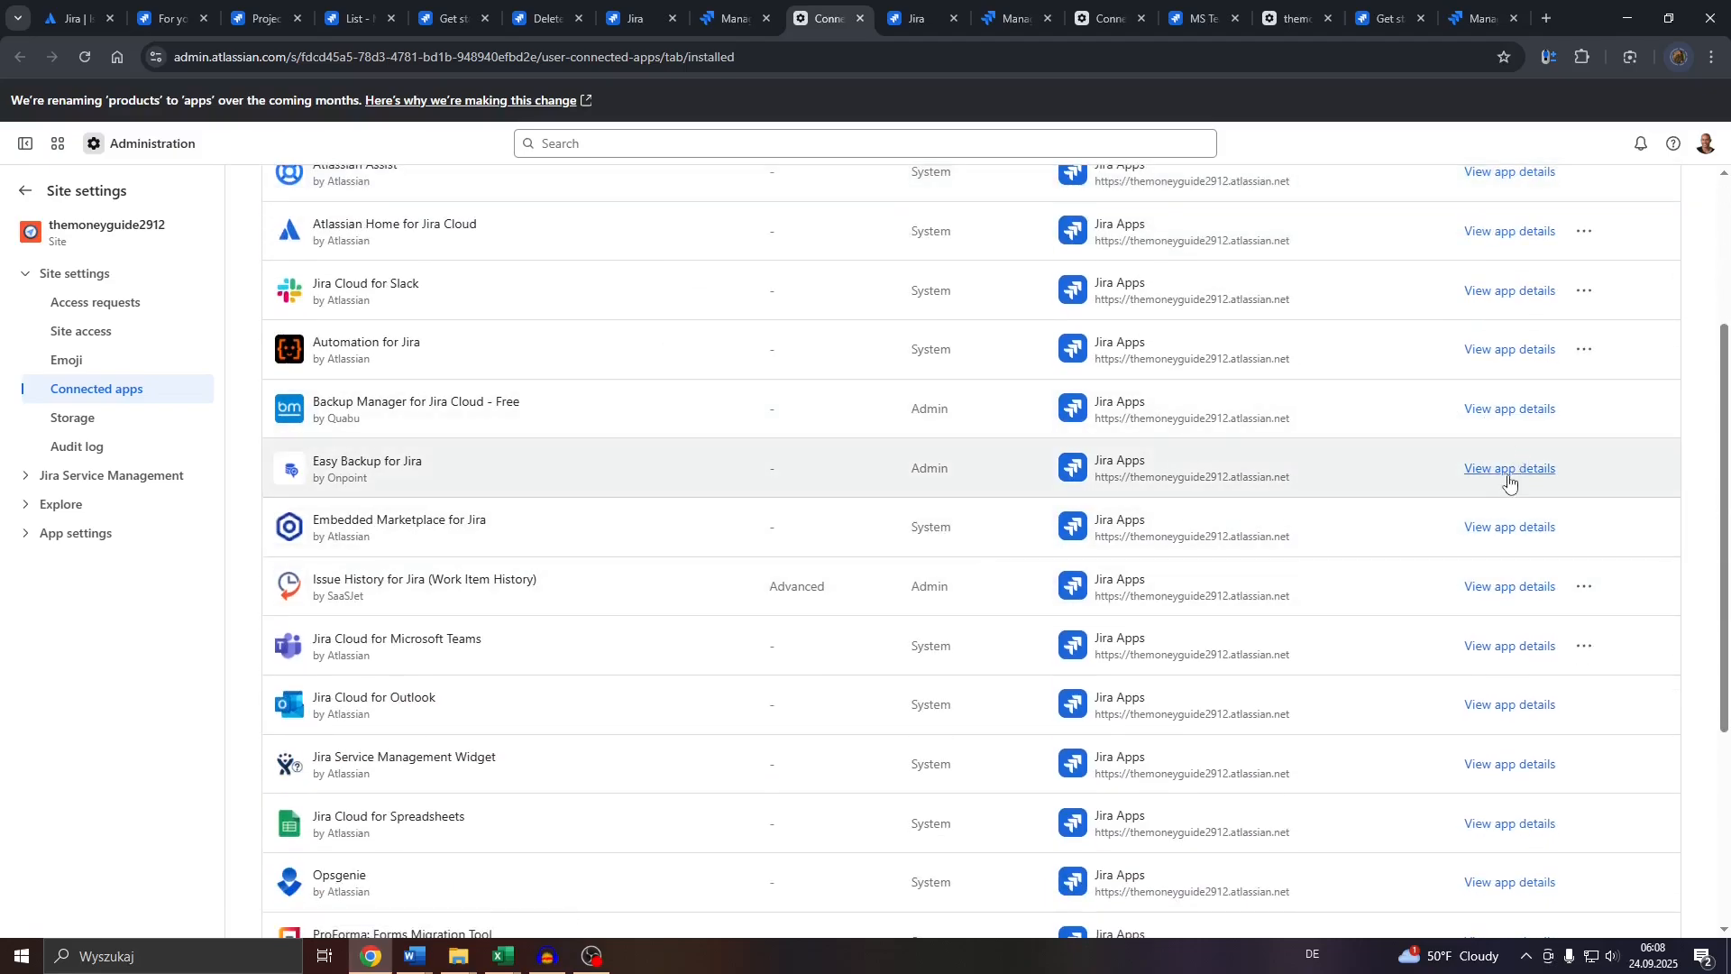
click(1585, 588)
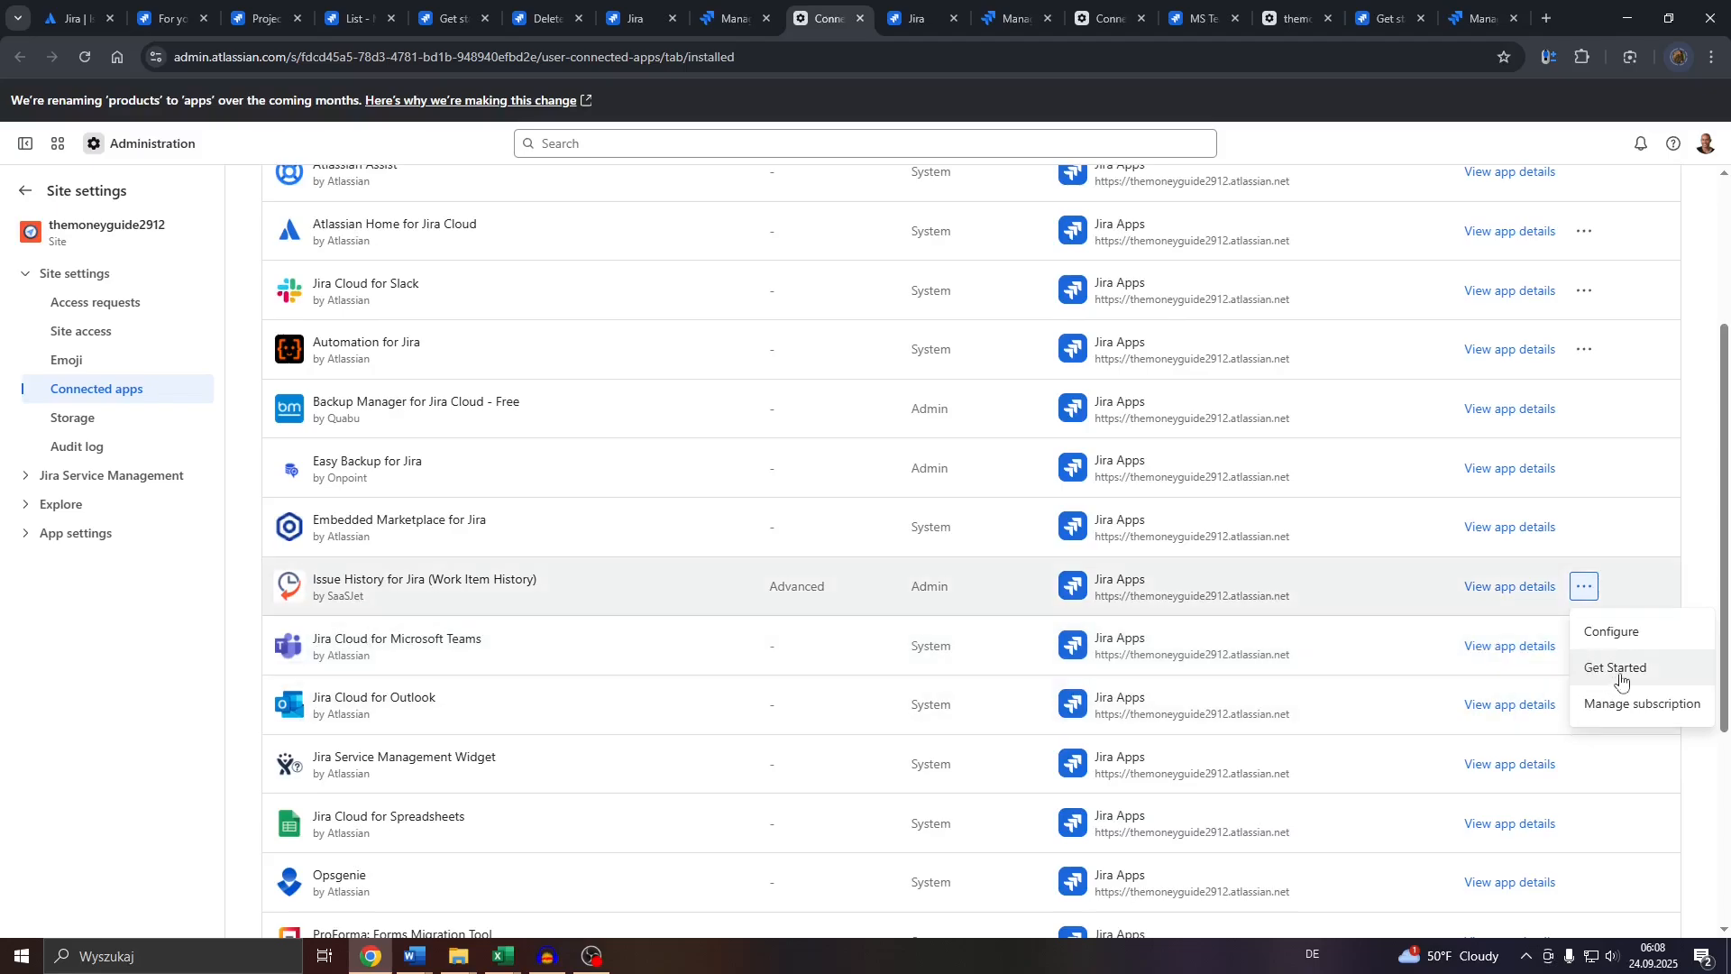
scroll(1628, 783, down, 4)
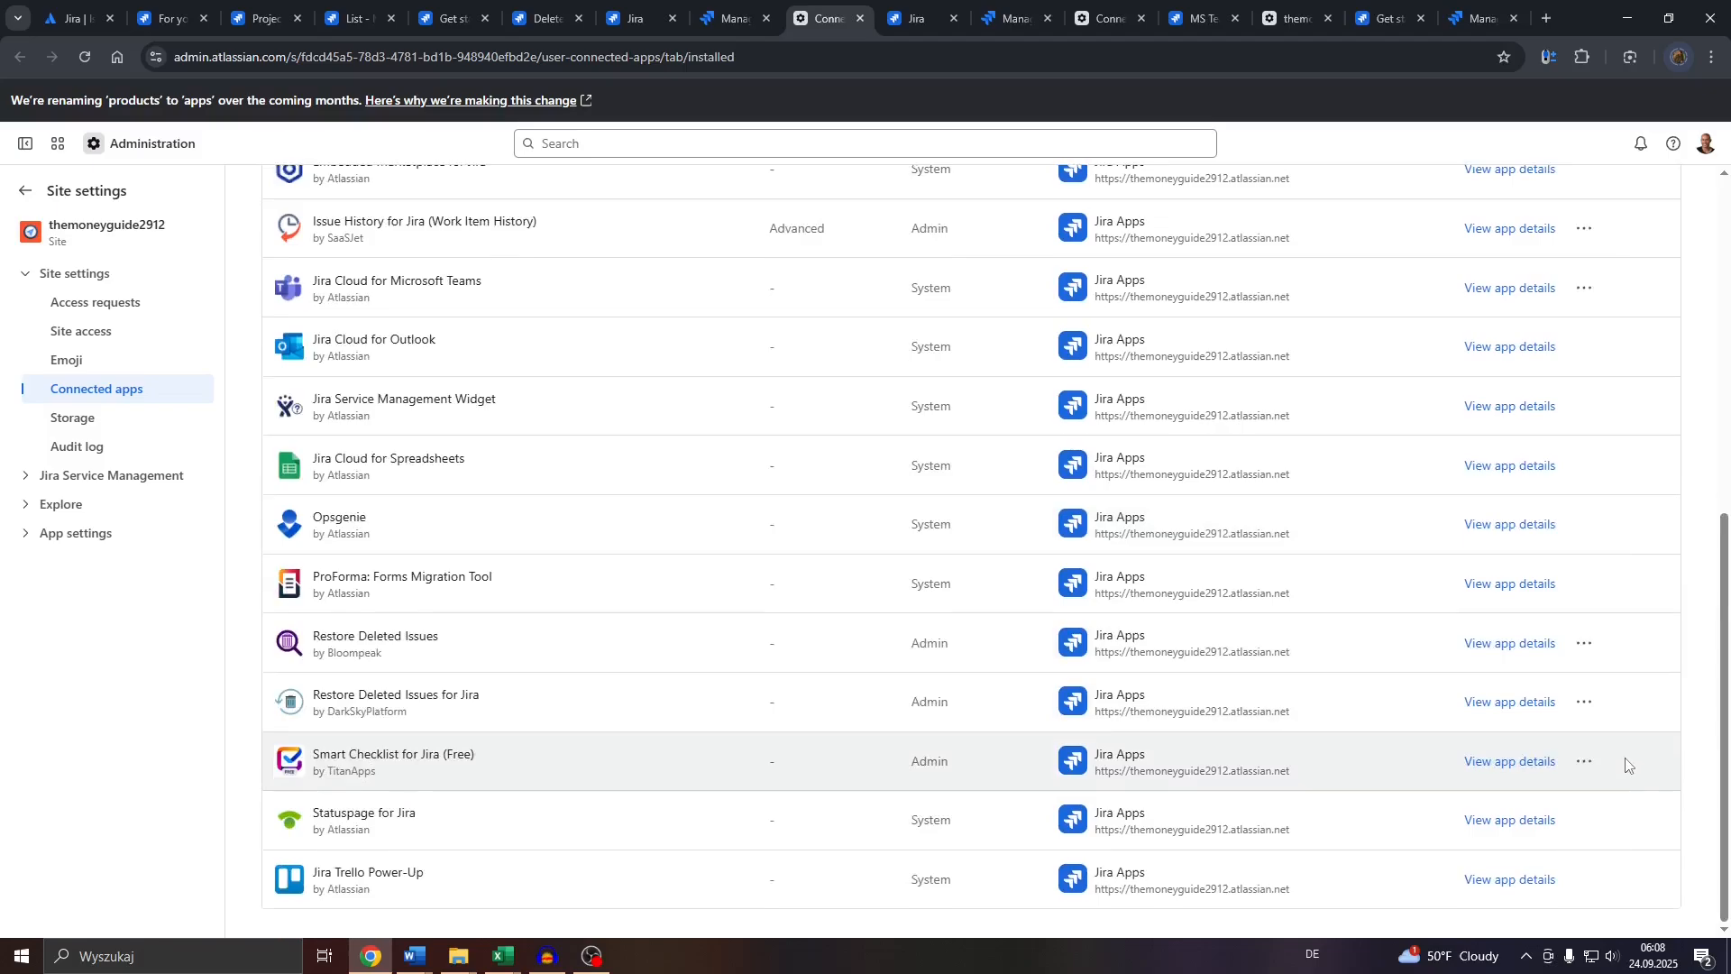
click(1585, 646)
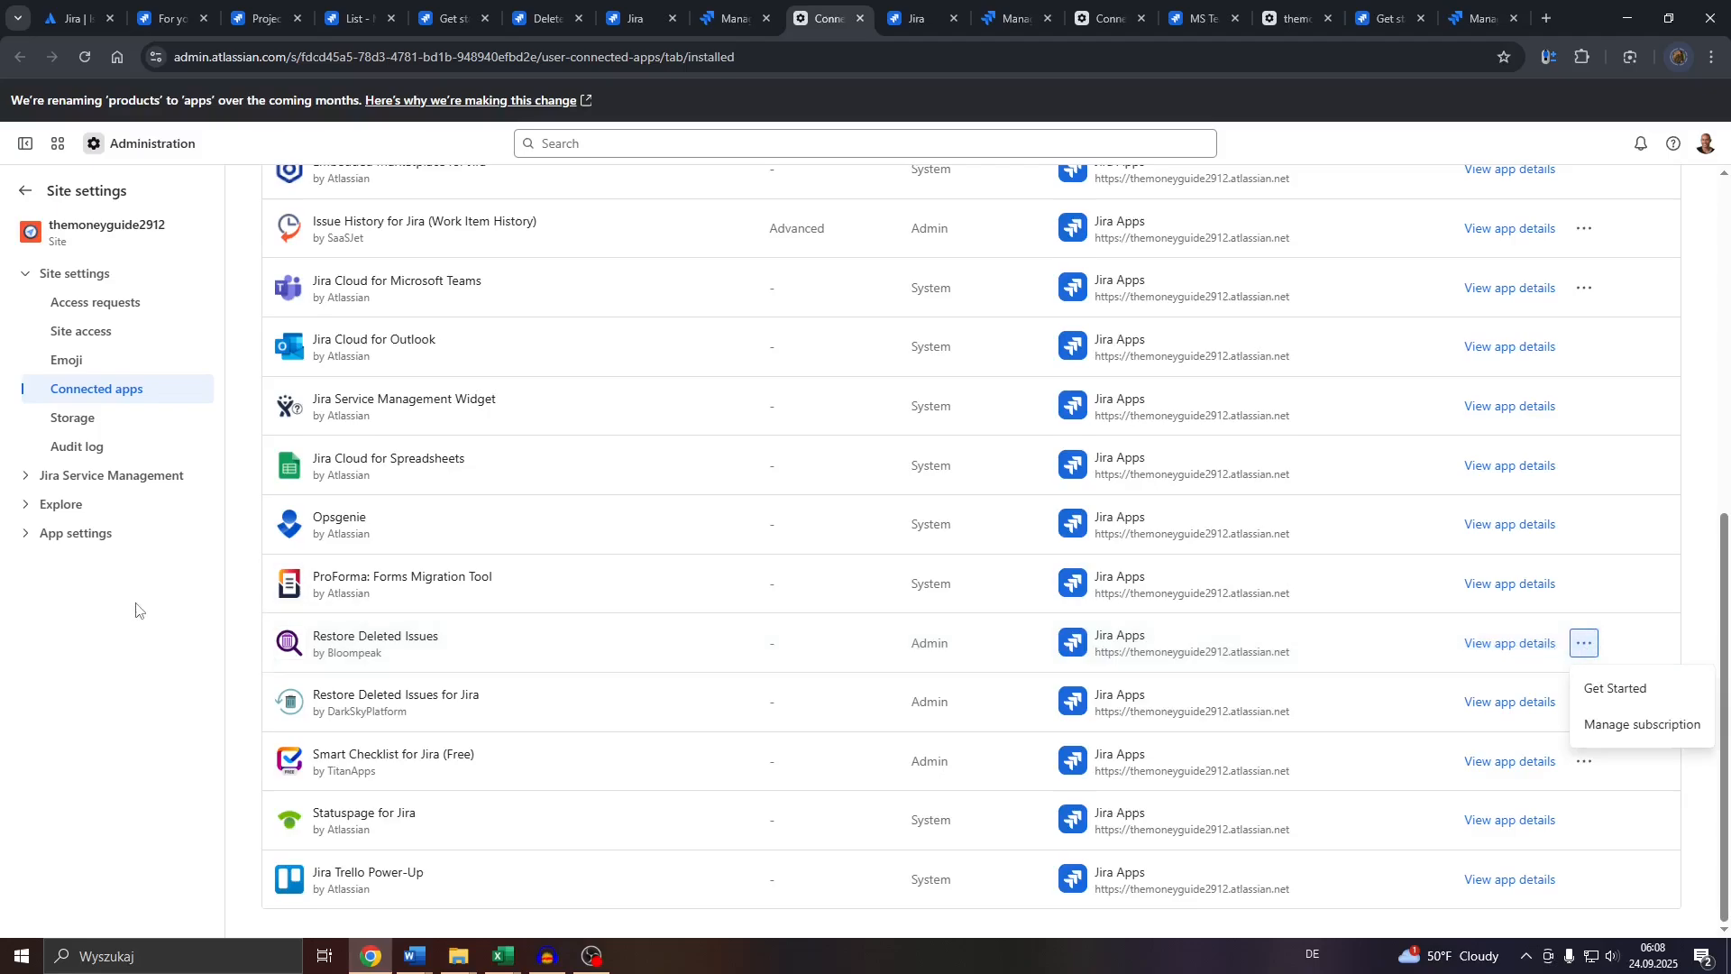
click(193, 663)
scroll(1035, 686, up, 7)
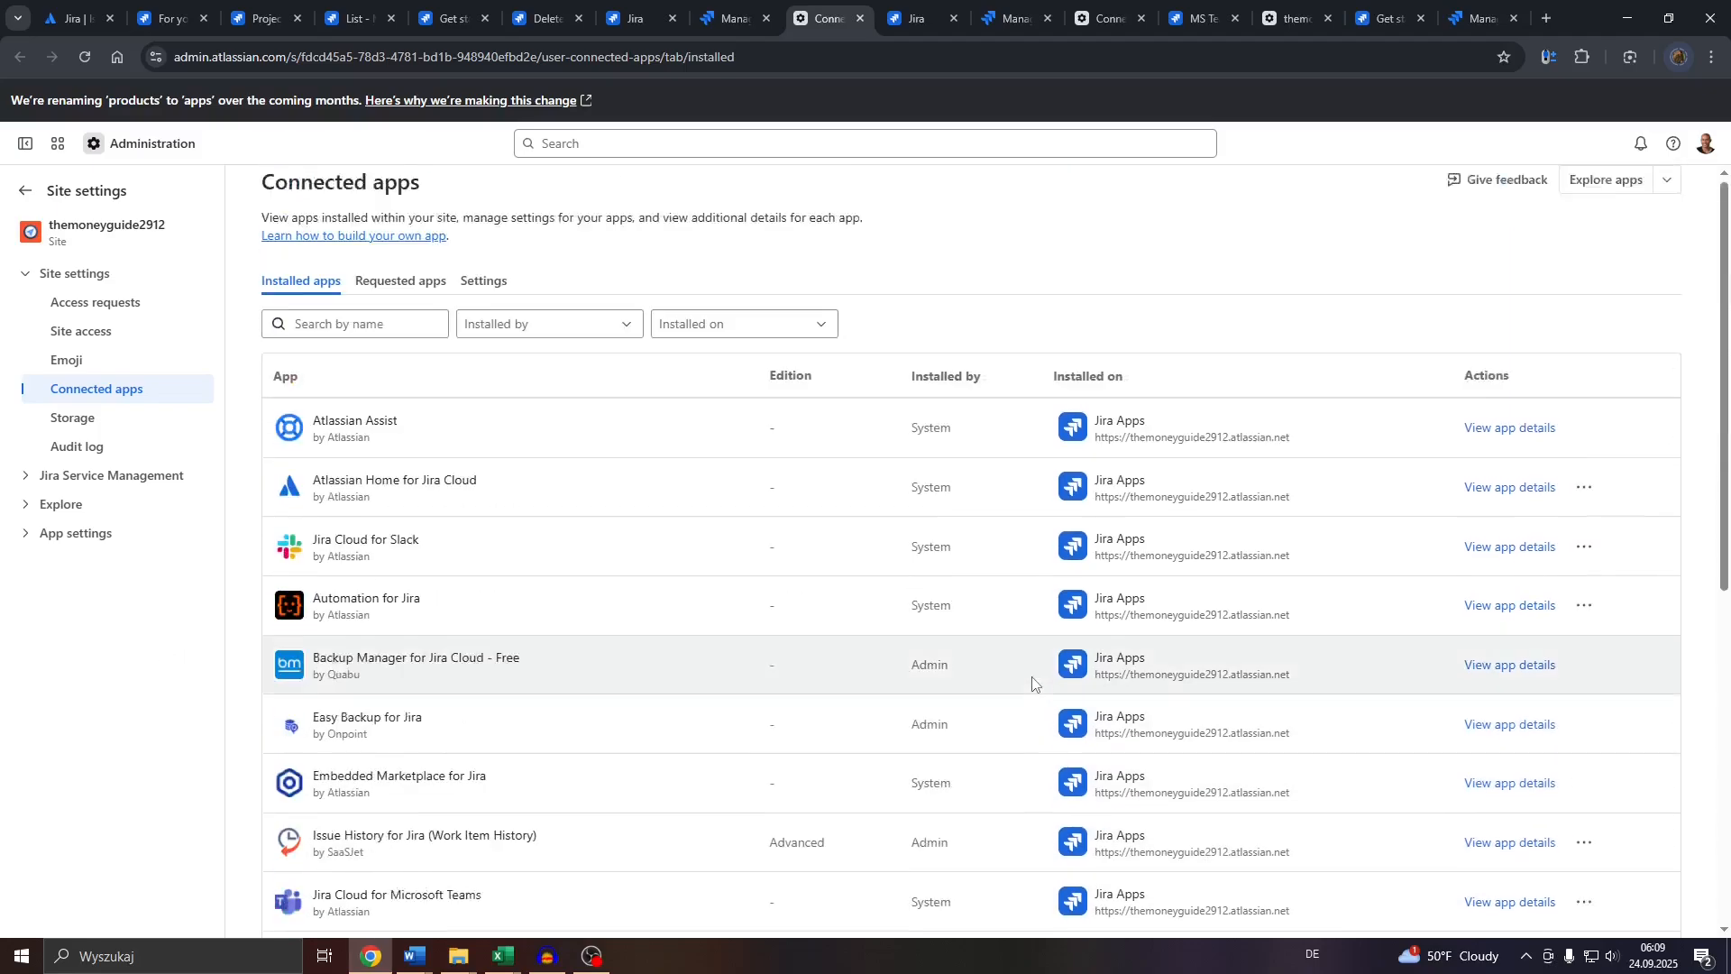